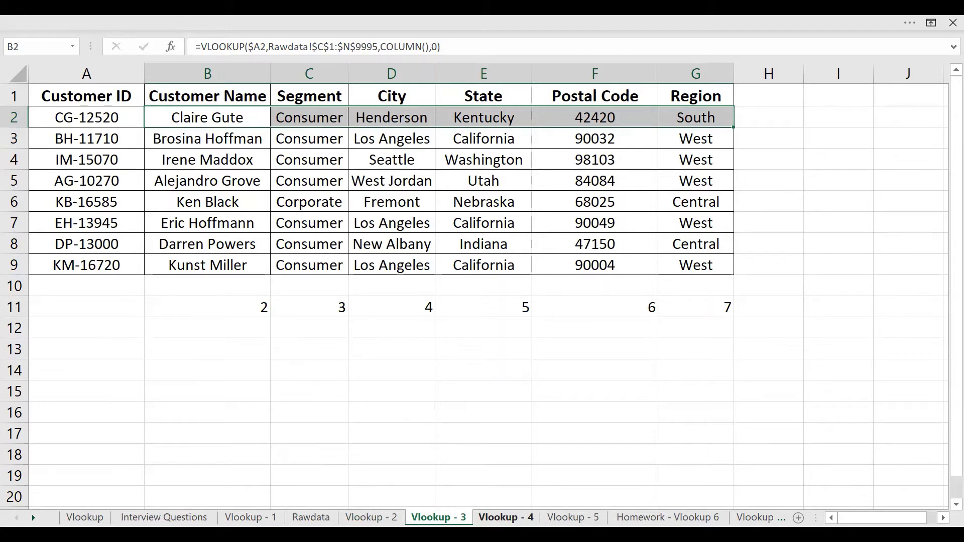
- Review the Vlookup - 4, Vlookup - 5 and Homework - Vlookup 6 sheets, examining the homework table's headers and customer IDs
click(506, 517)
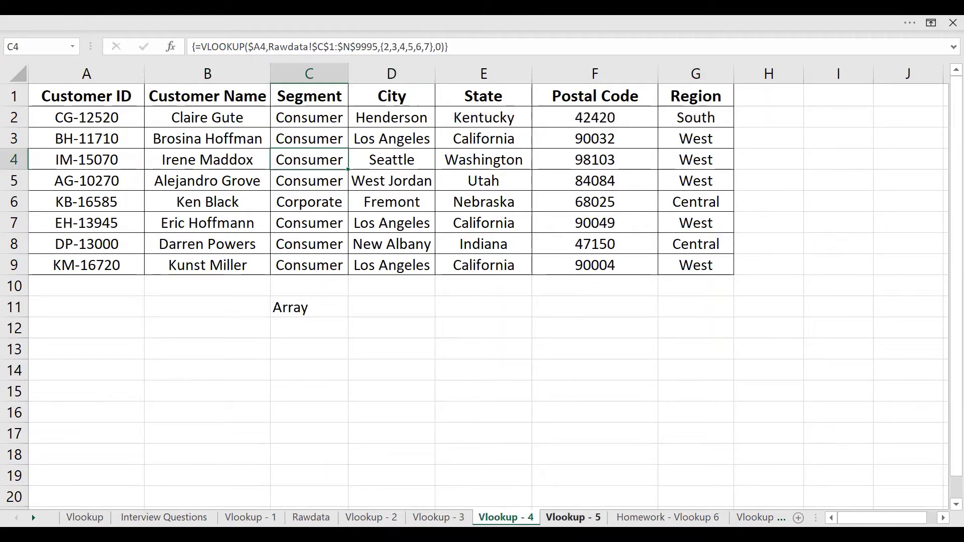
click(573, 518)
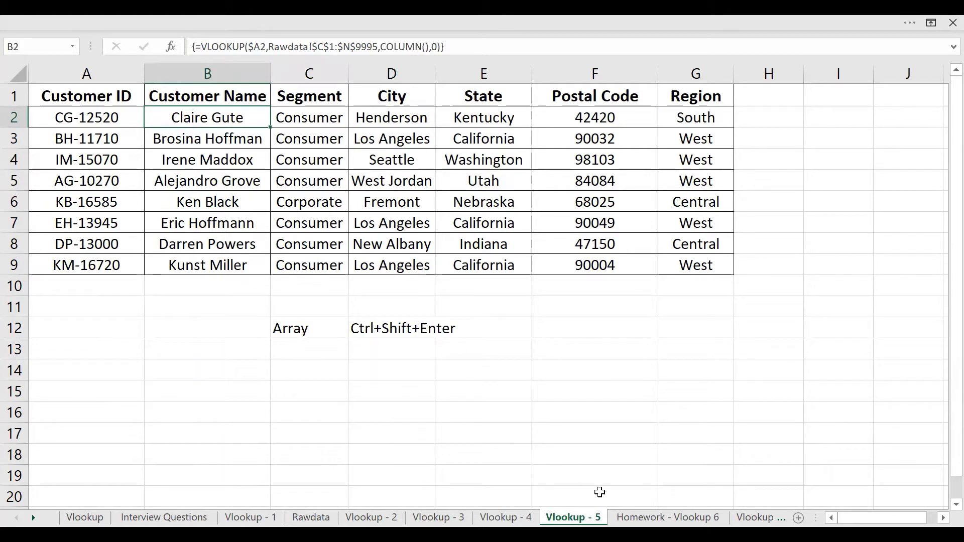
click(667, 518)
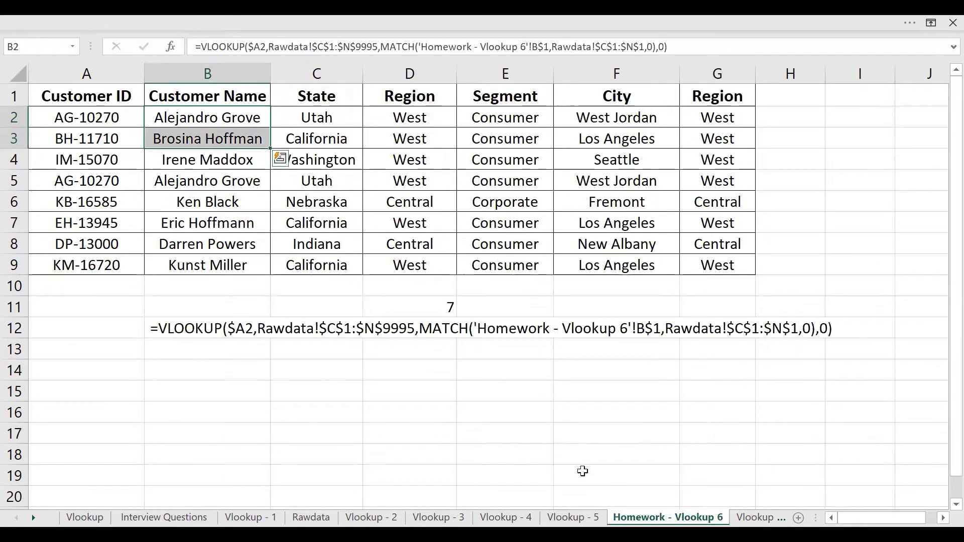
click(365, 265)
drag(241, 98, 693, 85)
drag(72, 116, 74, 272)
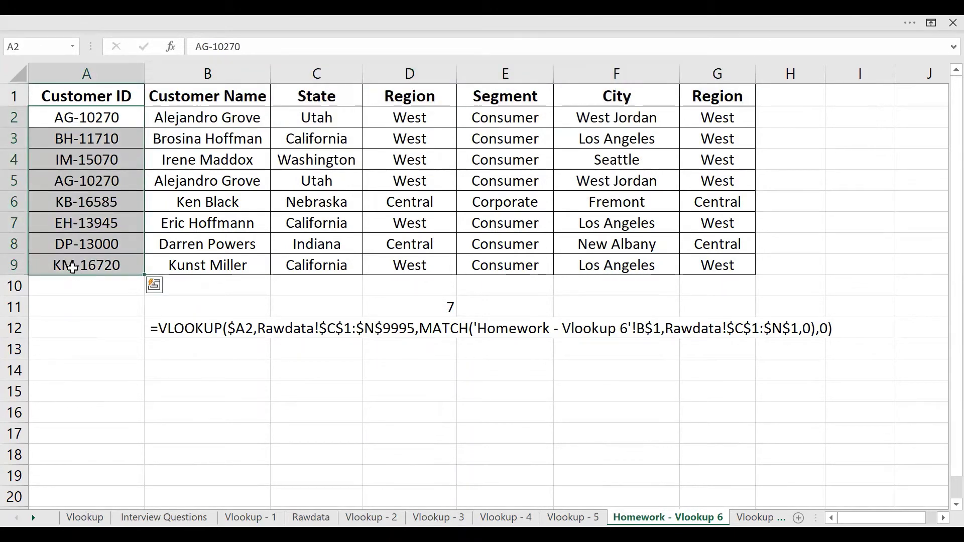
drag(71, 118, 80, 268)
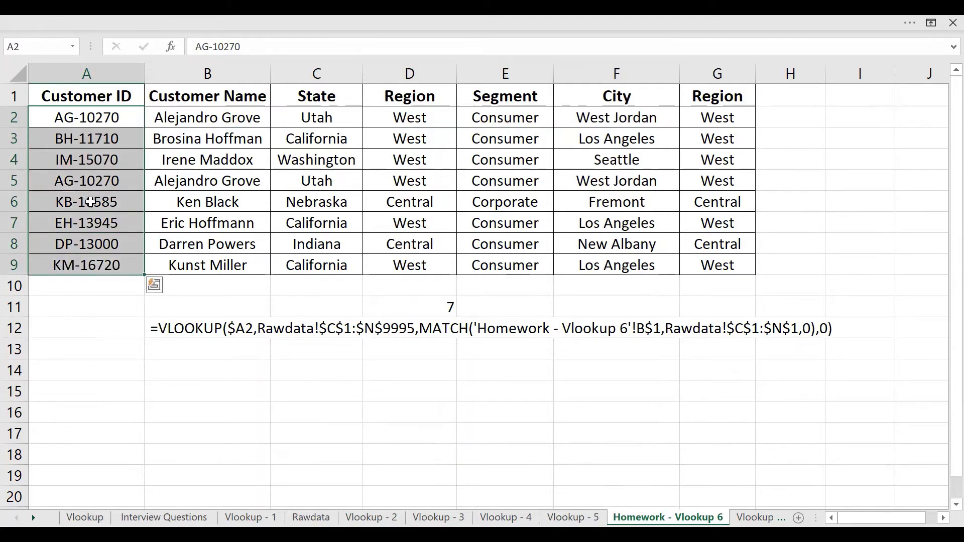
drag(194, 97, 619, 75)
- Copy the Region header from D1 into C1 on the Homework - Vlookup 6 sheet, replacing the State header
click(434, 101)
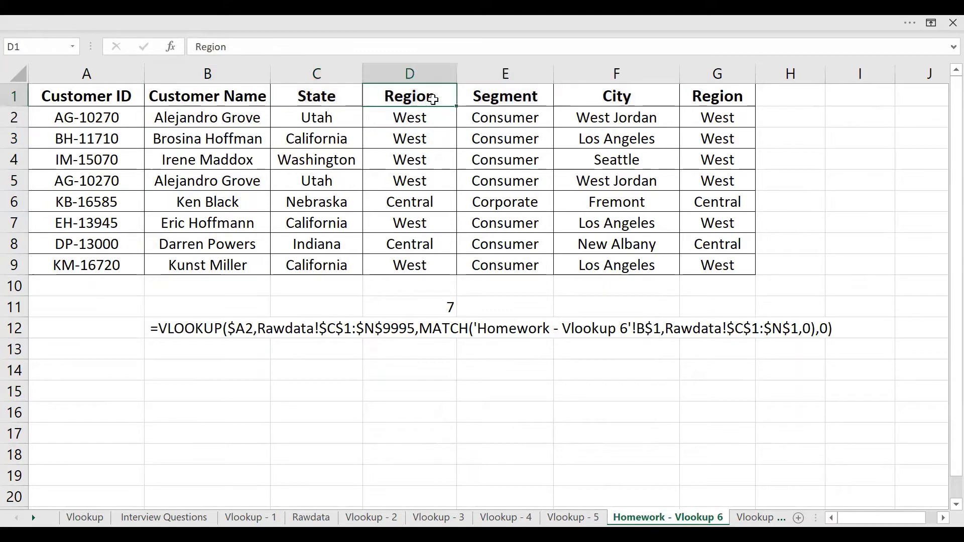
key(ctrl+c)
click(327, 96)
key(ctrl+v)
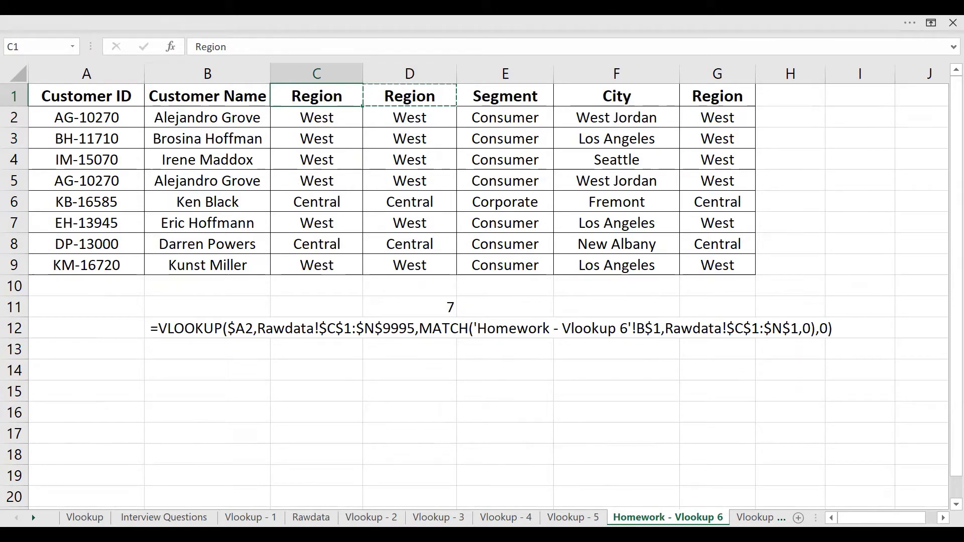
click(504, 412)
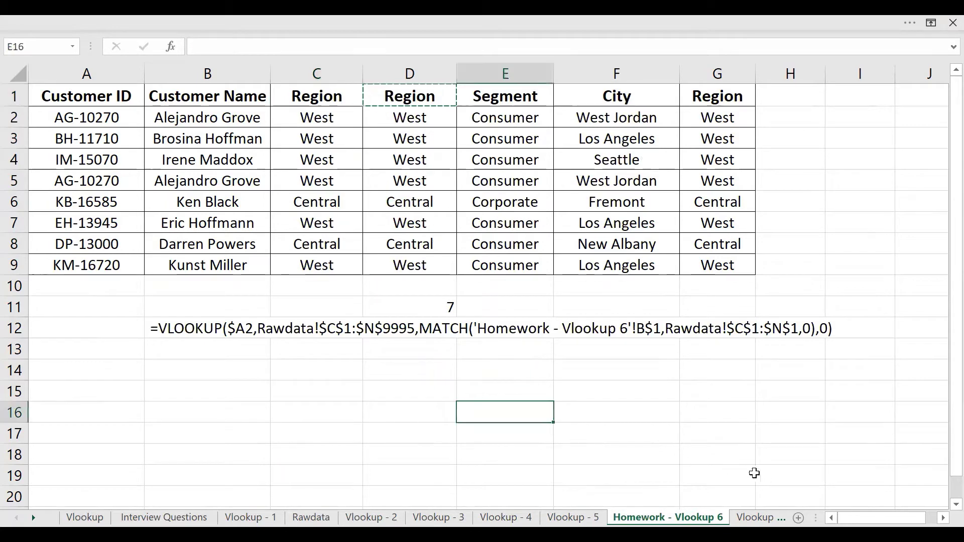
- Review the Vlookup -7 to Vlookup - 10 sheets, examining the city-by-month table, the product price questions and the student results
click(758, 518)
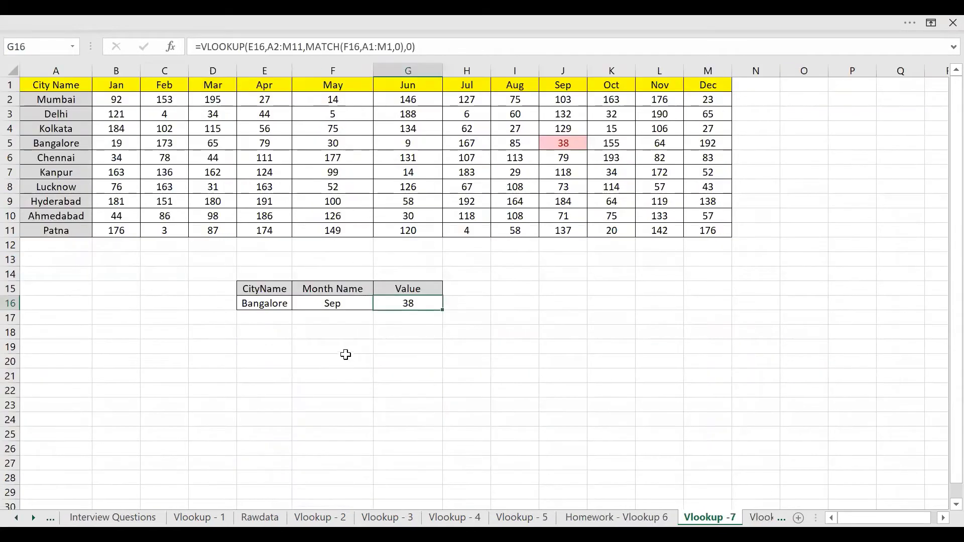
drag(55, 99, 55, 230)
drag(112, 86, 545, 103)
click(389, 291)
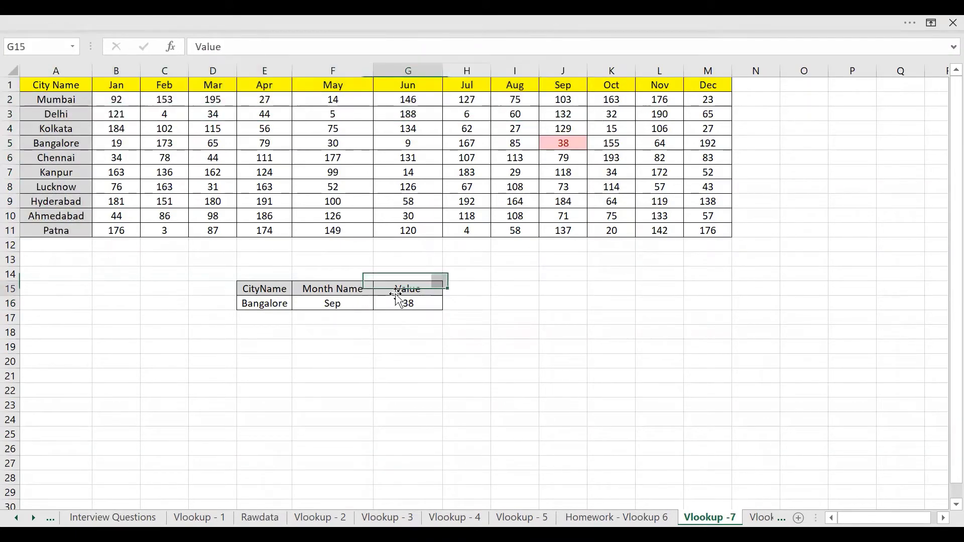
click(765, 518)
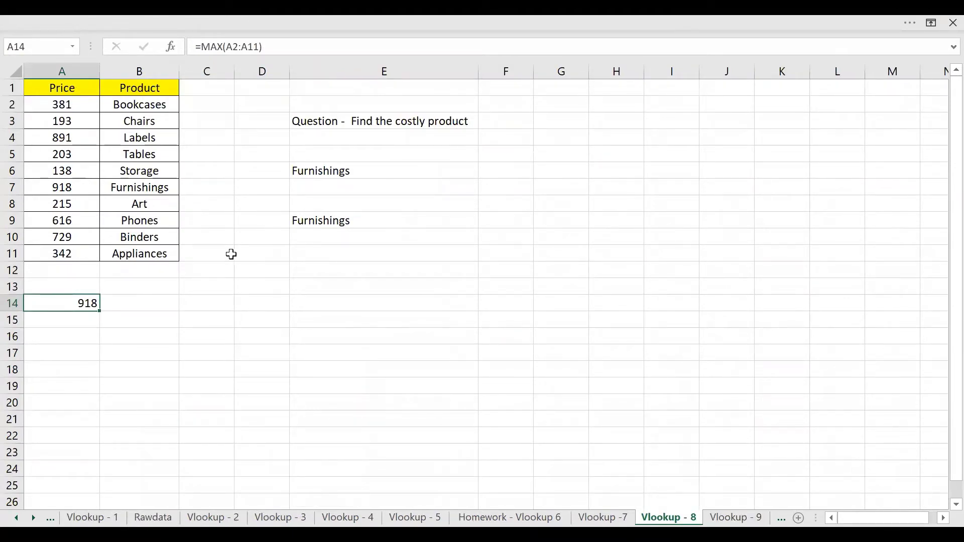
click(759, 518)
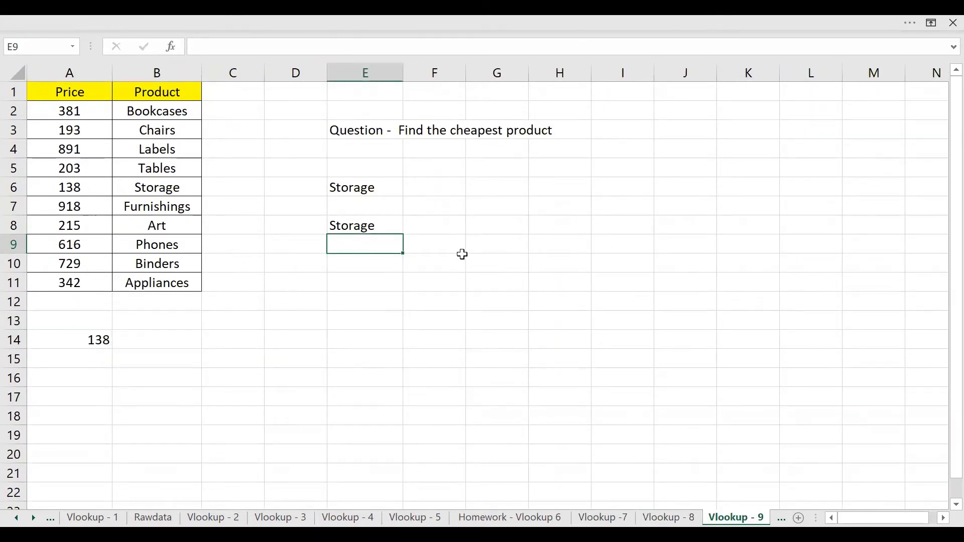
key(ctrl+Page_Down)
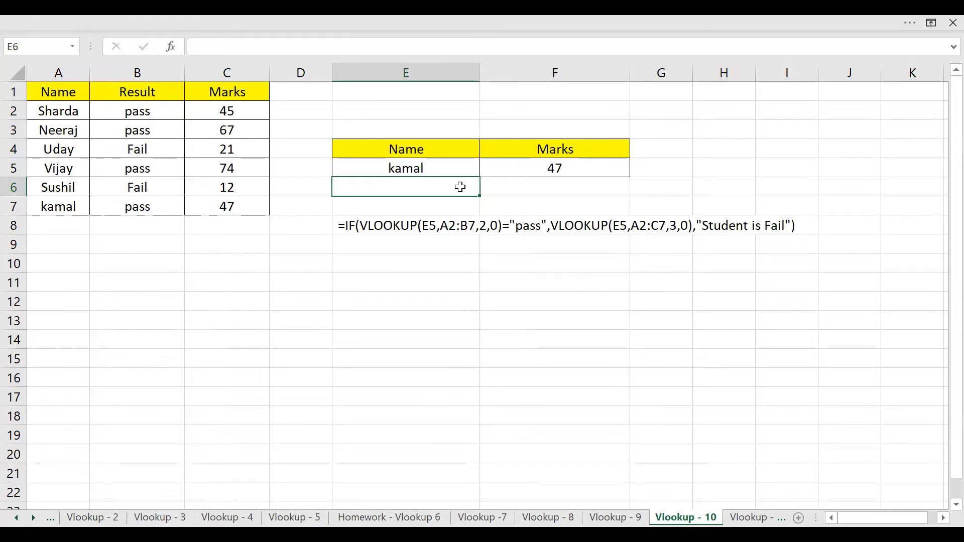
drag(140, 119, 144, 187)
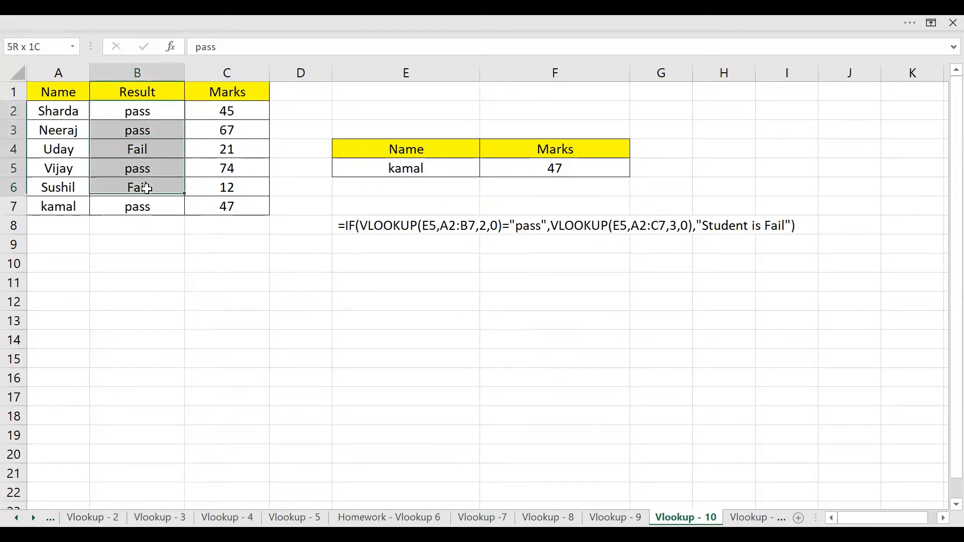
click(201, 152)
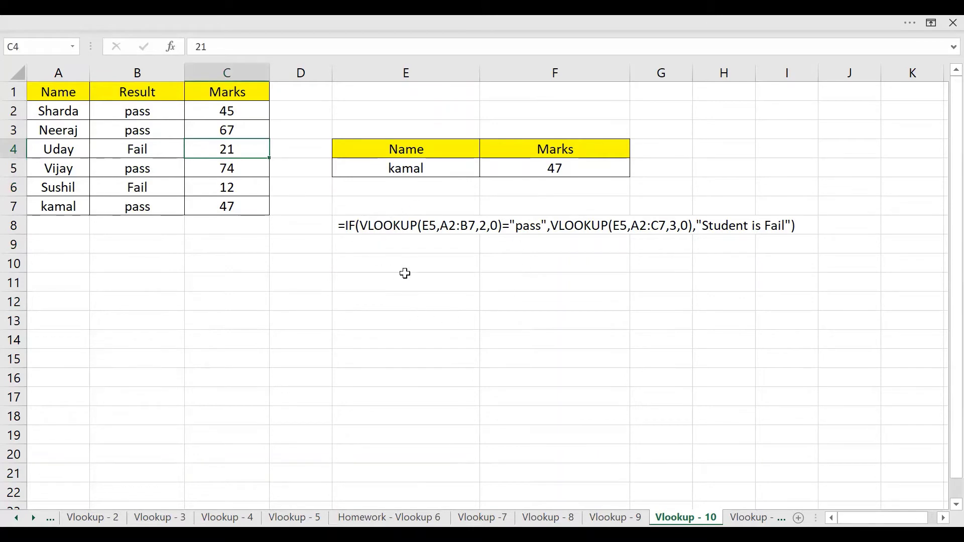
- Review the Vlookup -11 to Vlookup - 15 sheets, examining how the last one looks up locations from partial serial numbers
key(ctrl+Page_Down)
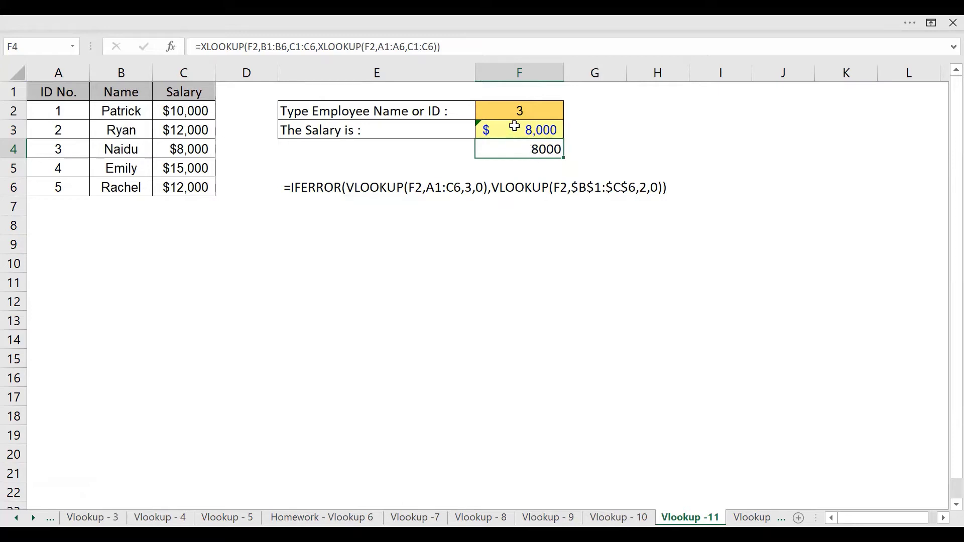
key(ctrl+Page_Down)
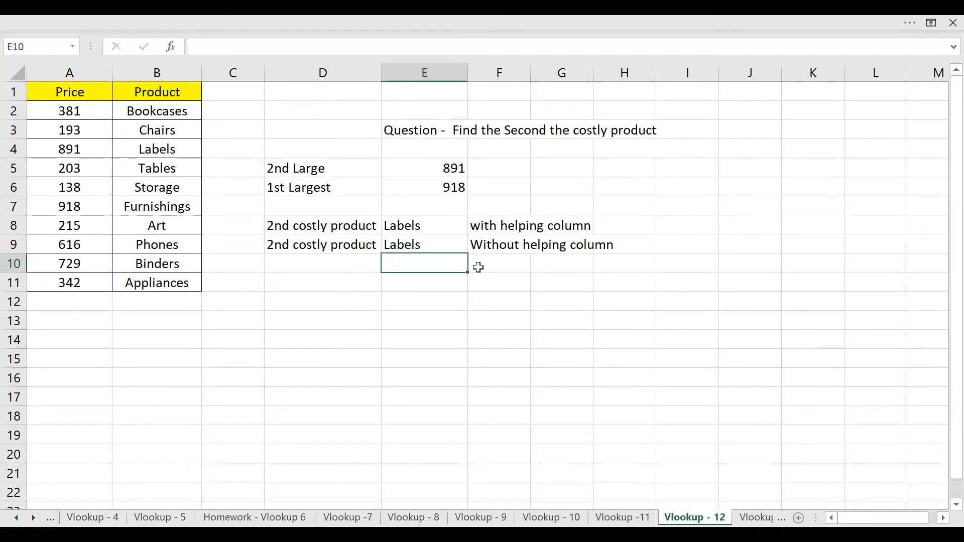
key(ctrl+Page_Down)
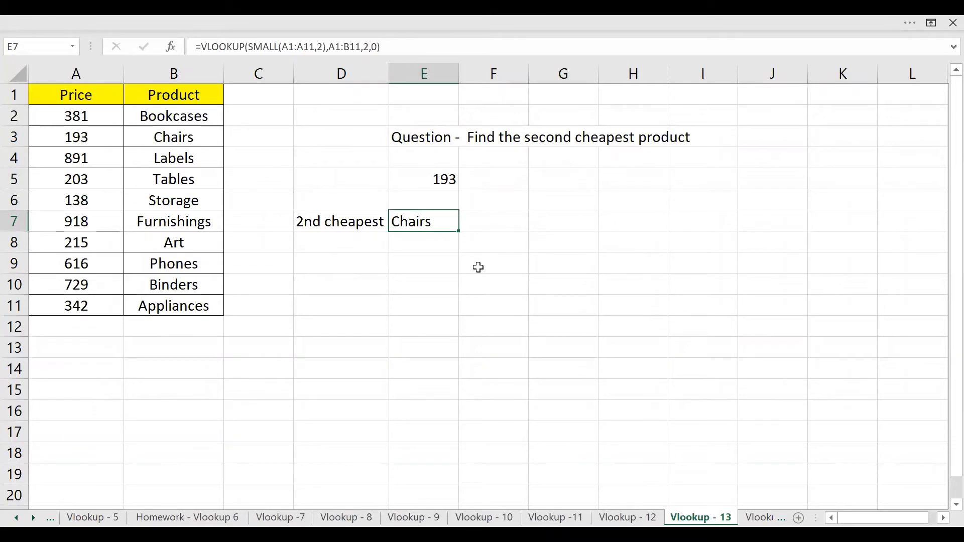
key(ctrl+Page_Down)
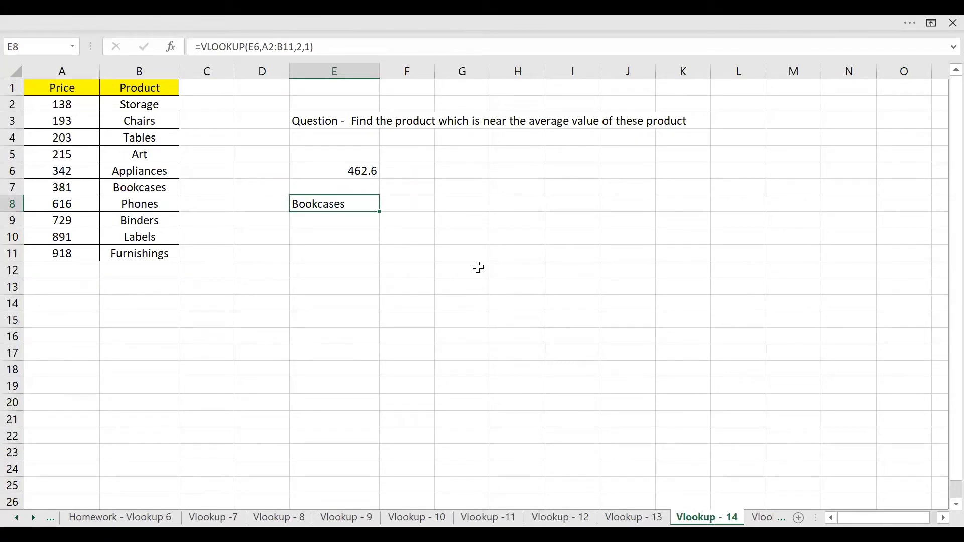
key(ctrl+Page_Down)
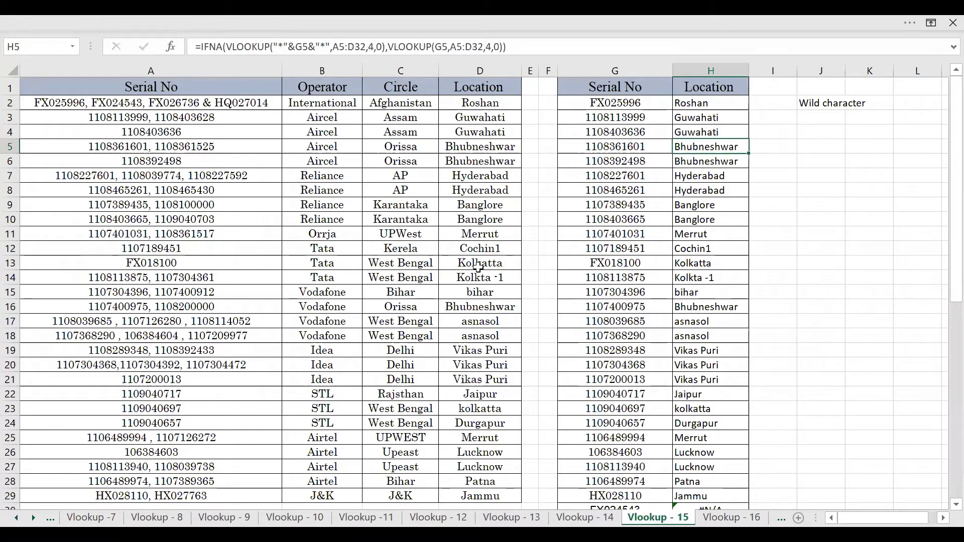
key(ctrl+Up)
key(Down)
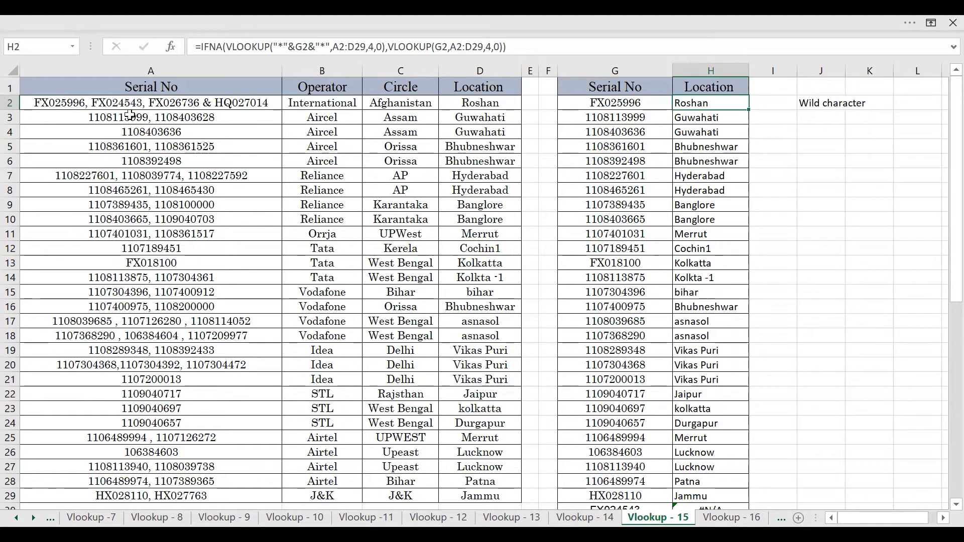
click(171, 107)
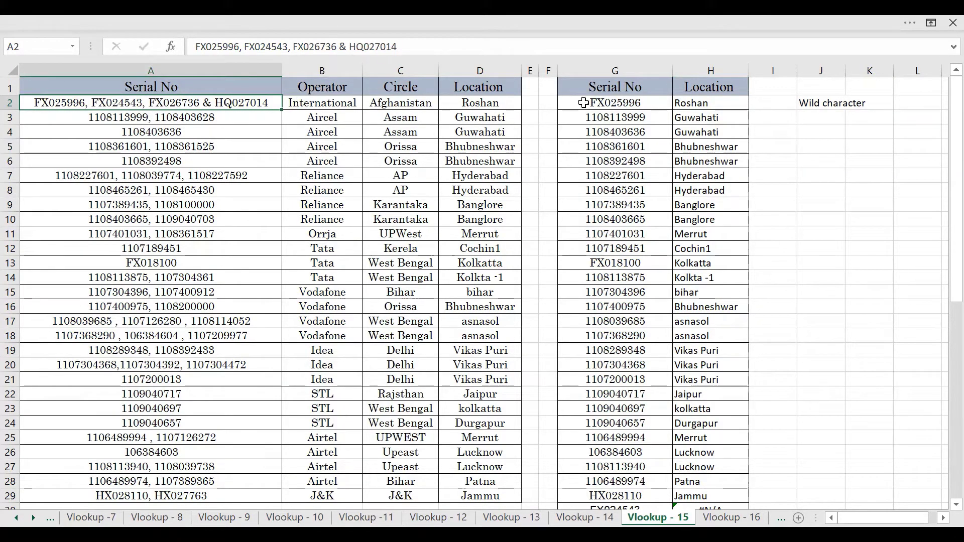
drag(701, 87, 687, 221)
click(688, 190)
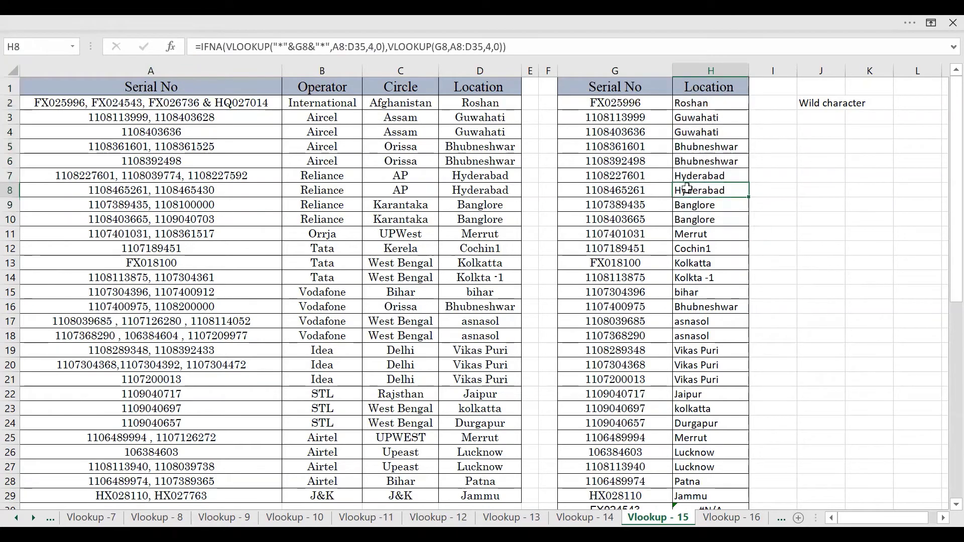
click(142, 133)
click(726, 149)
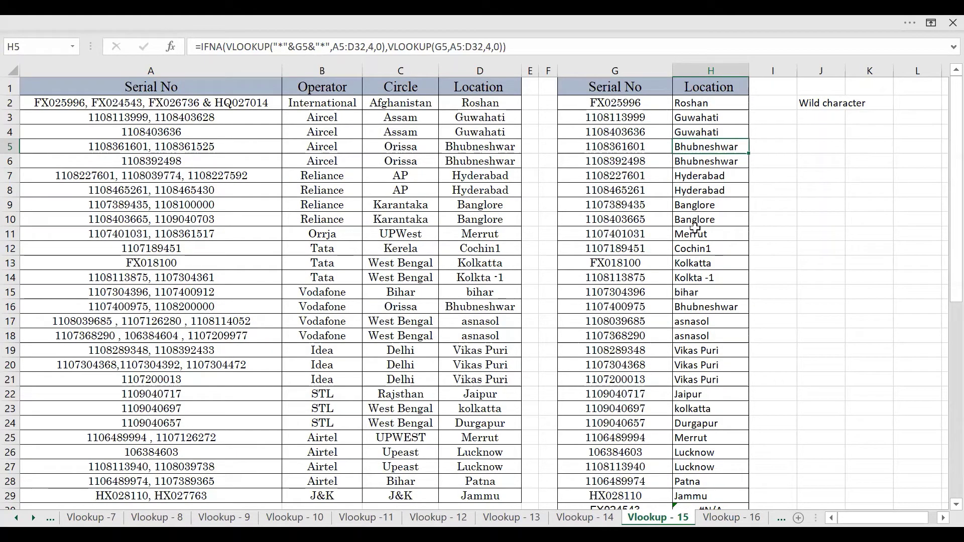
- Examine the Vlookup - 16 sheet, comparing the Descriptions and Index No. columns with the Color Name table
key(ctrl+Page_Down)
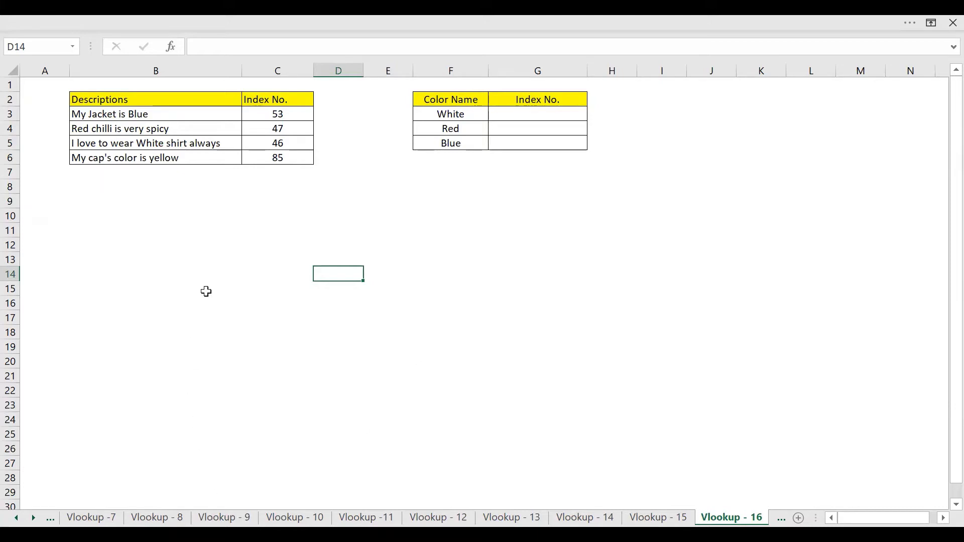
click(147, 117)
drag(147, 123, 165, 146)
click(267, 100)
drag(268, 100, 274, 156)
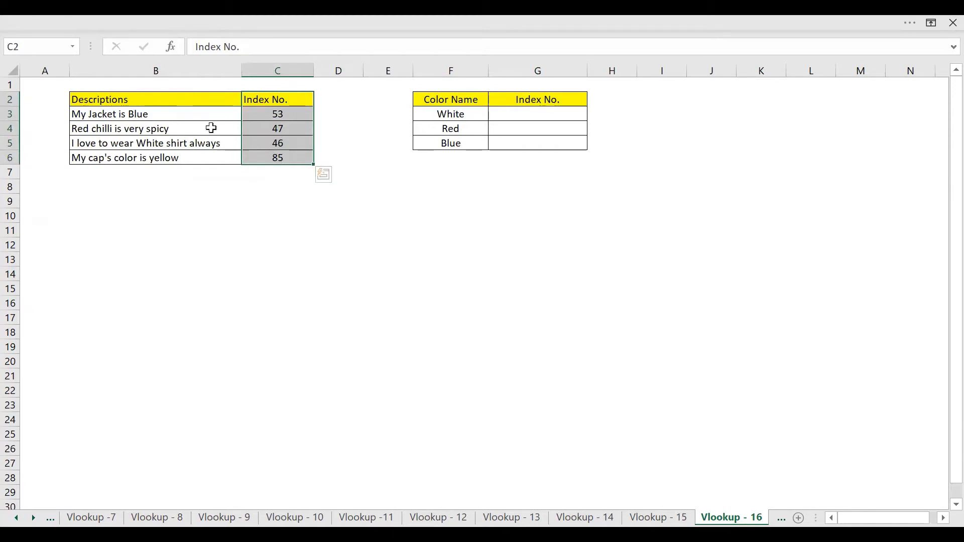
click(254, 115)
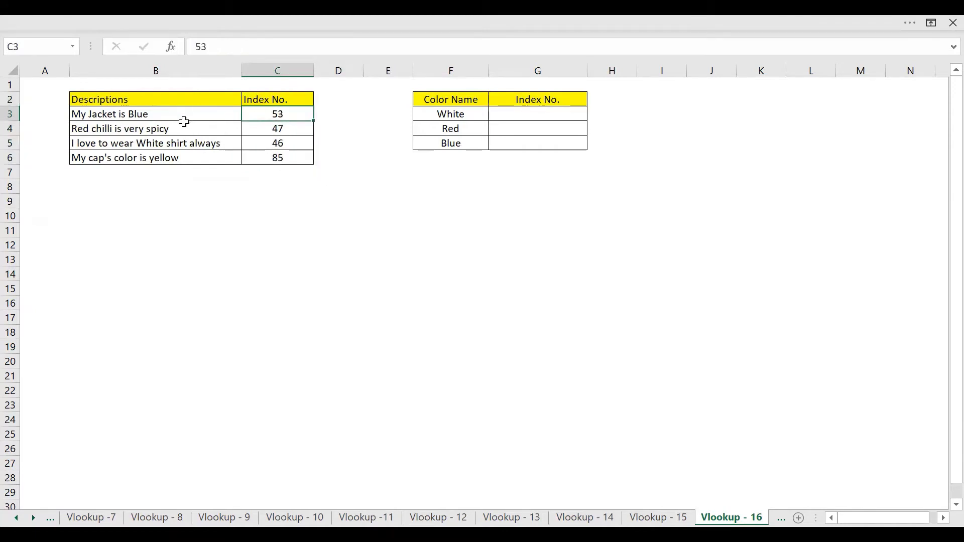
drag(460, 117, 458, 144)
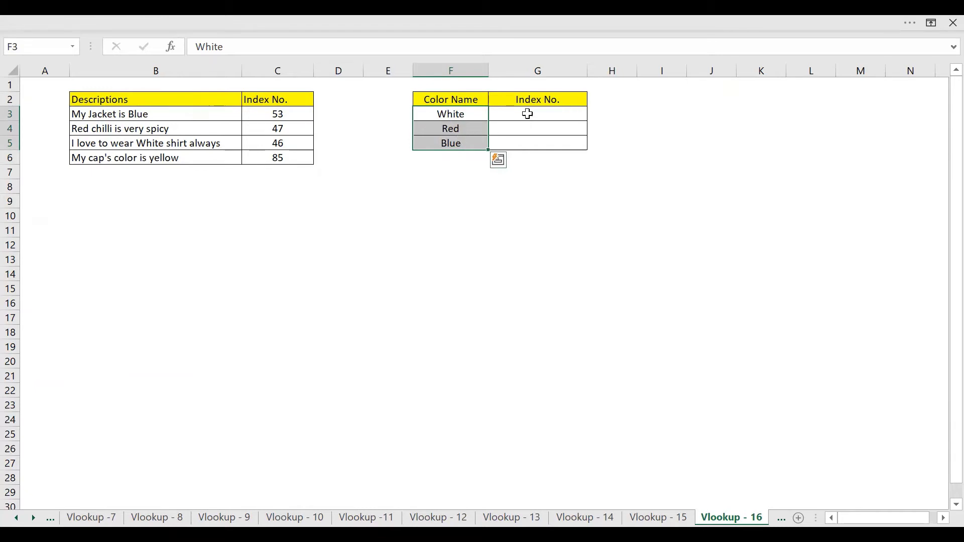
drag(527, 113, 529, 146)
click(196, 125)
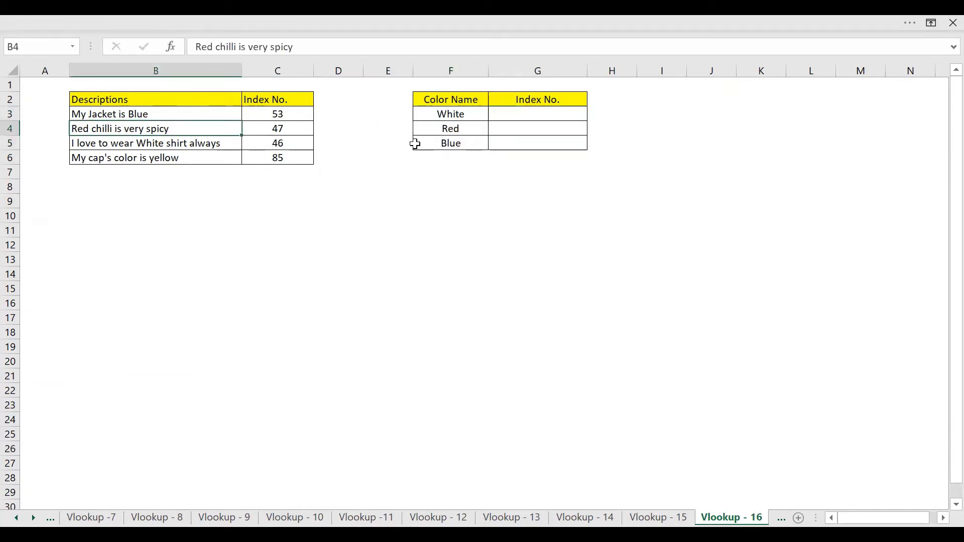
click(415, 142)
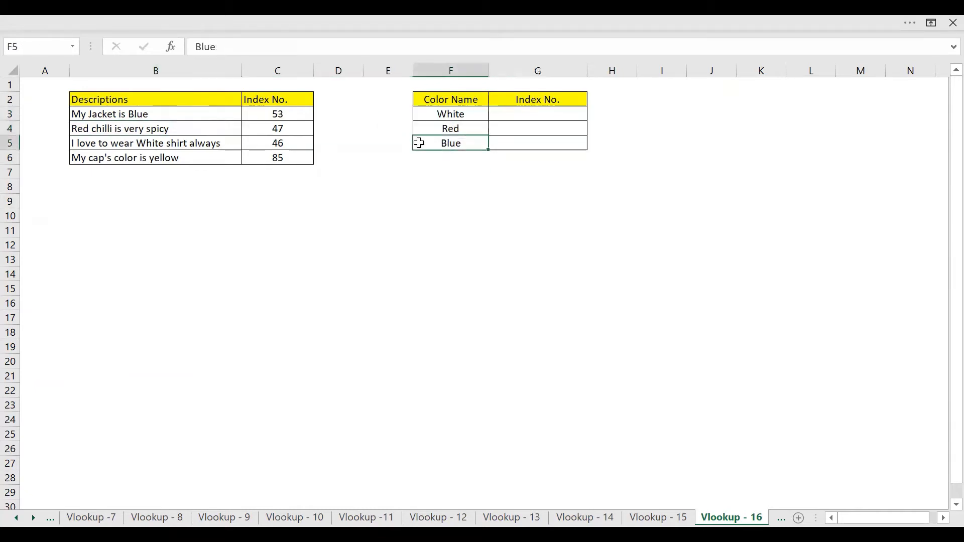
- Enter a VLOOKUP formula in G3 that looks up the color in F3 within the range B3:C6
click(508, 114)
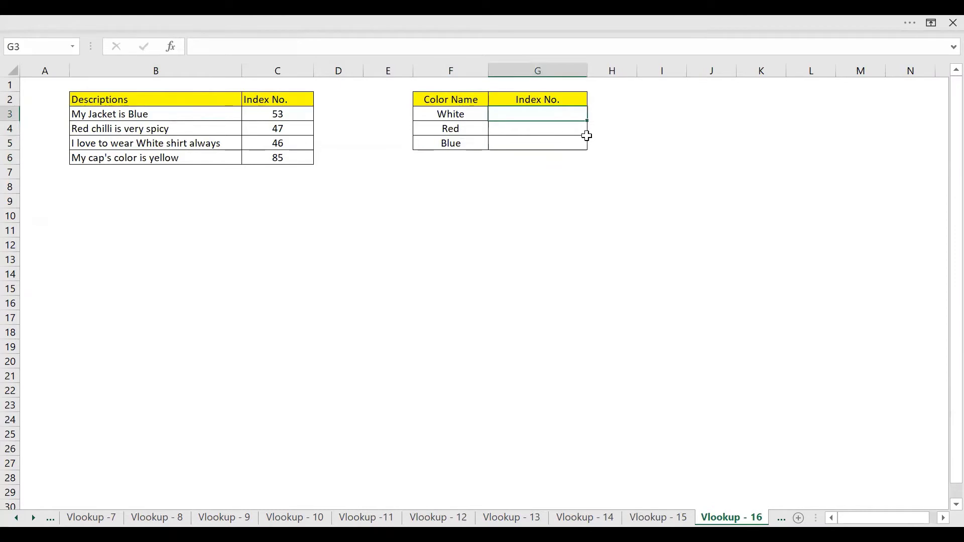
text(=VLOOKUP()
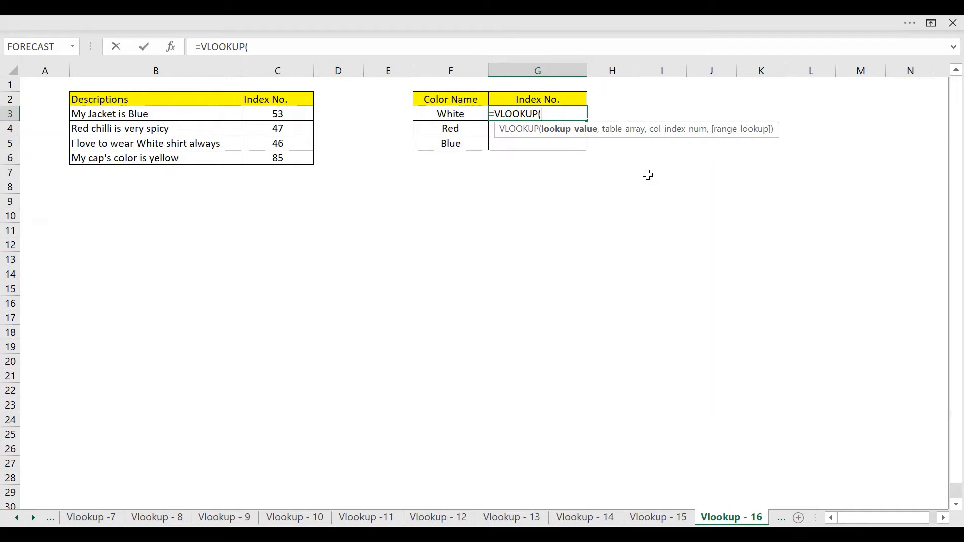
key(Left)
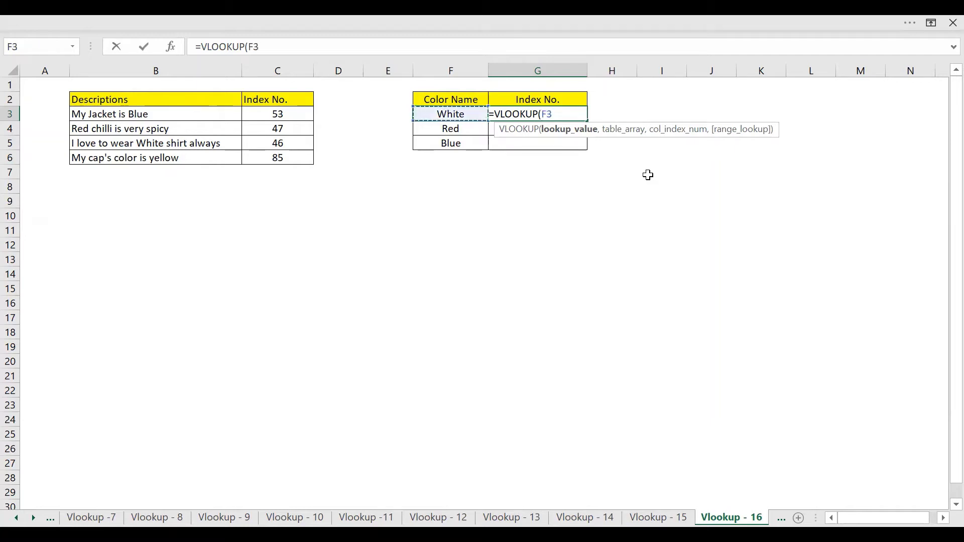
text(,)
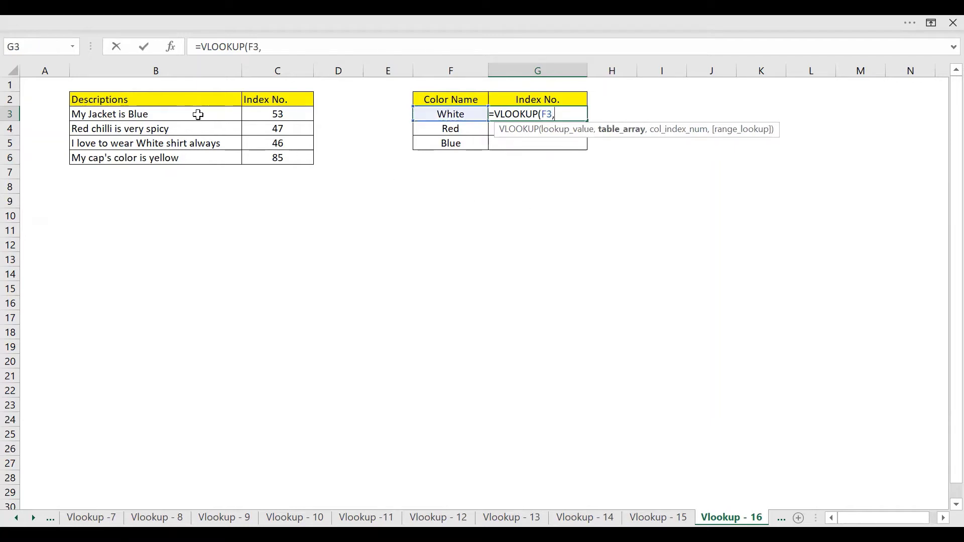
drag(199, 115, 264, 156)
text(,)
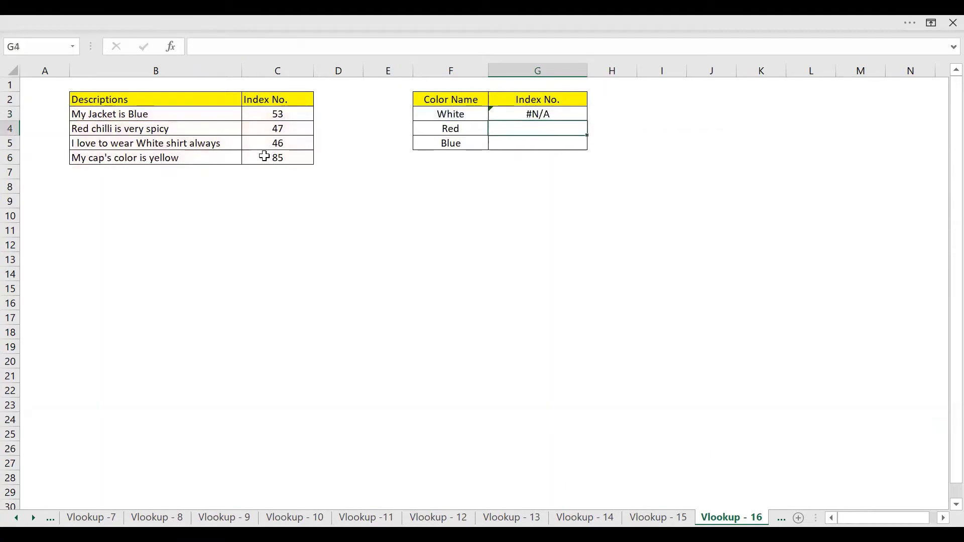
- Compare the color in F3 with the Descriptions entries, check the G3 formula, and consult the Vlookup - 15 sheet for its wildcard lookup
click(442, 114)
click(100, 116)
click(461, 114)
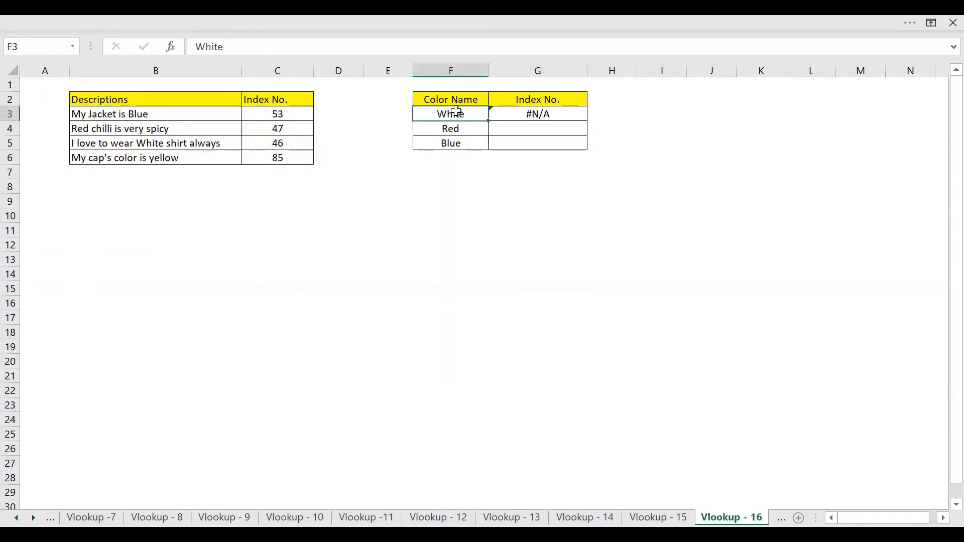
click(129, 130)
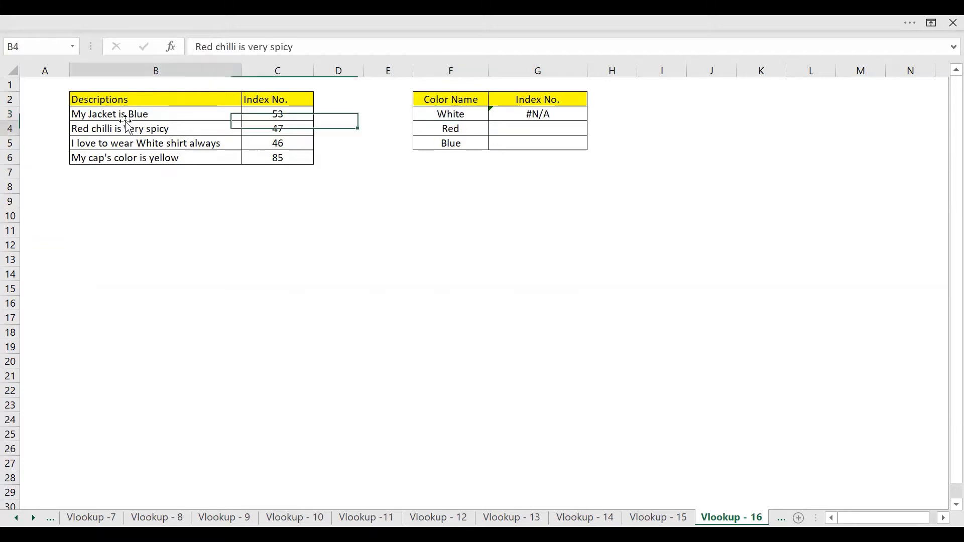
click(130, 114)
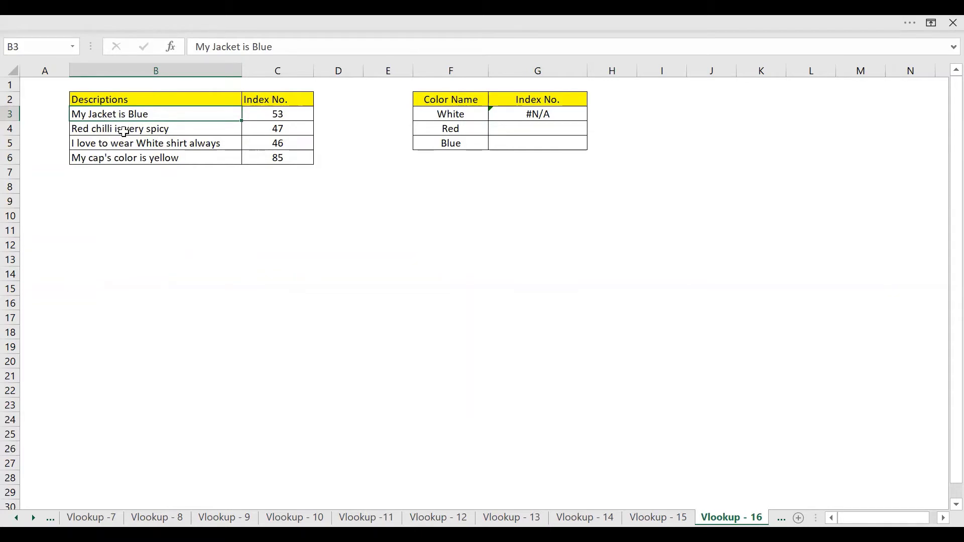
click(544, 116)
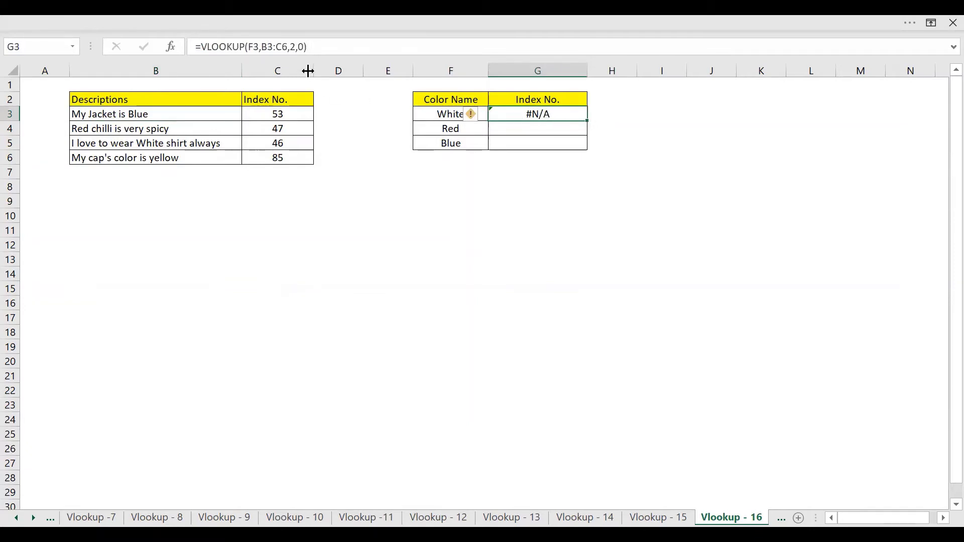
click(658, 518)
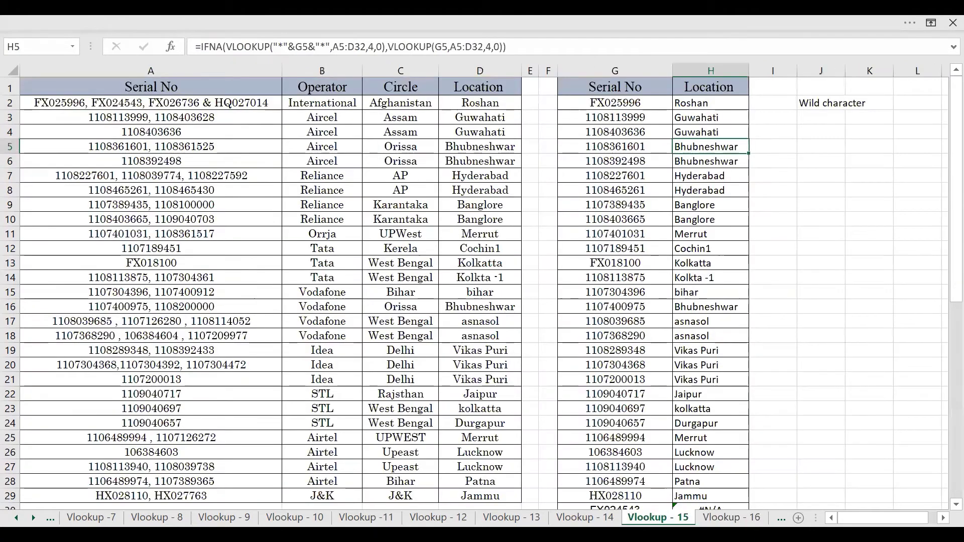
click(731, 517)
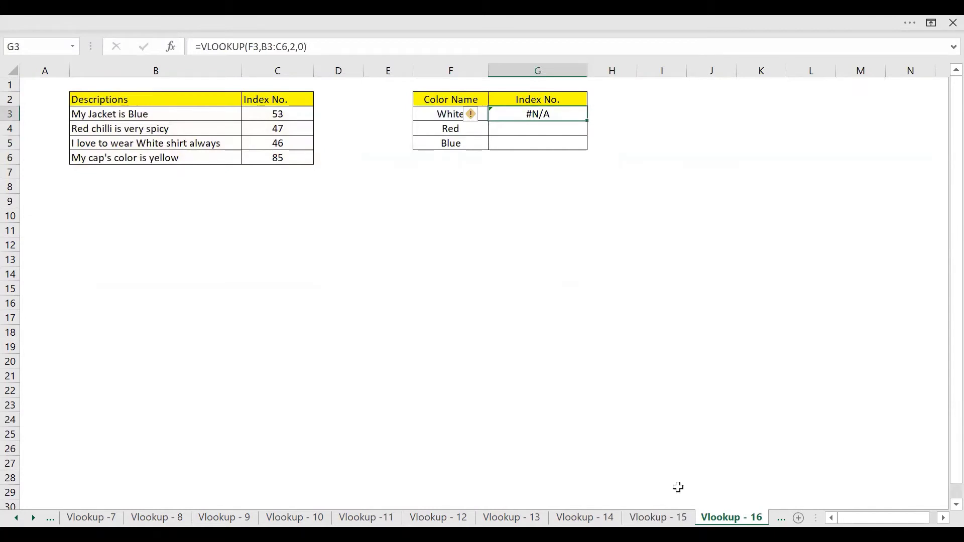
- Enter the wildcard characters * in I3 and ? in I4 beside the Color Name table
click(677, 115)
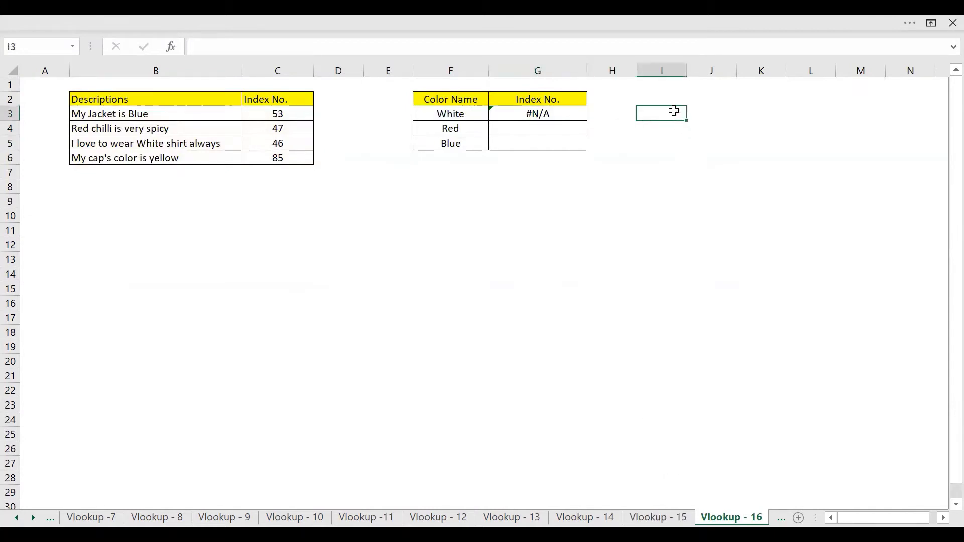
text(&)
key(BackSpace)
text(*)
key(Return)
text(?)
key(Return)
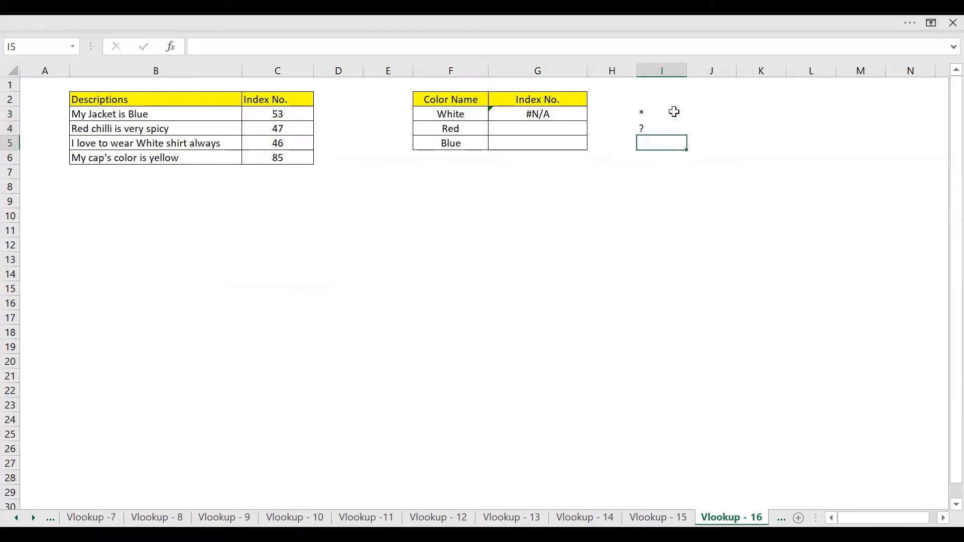
- Change the lookup value in G3's VLOOKUP formula to "*"&F3&"*" so it matches the color anywhere in a description
click(545, 116)
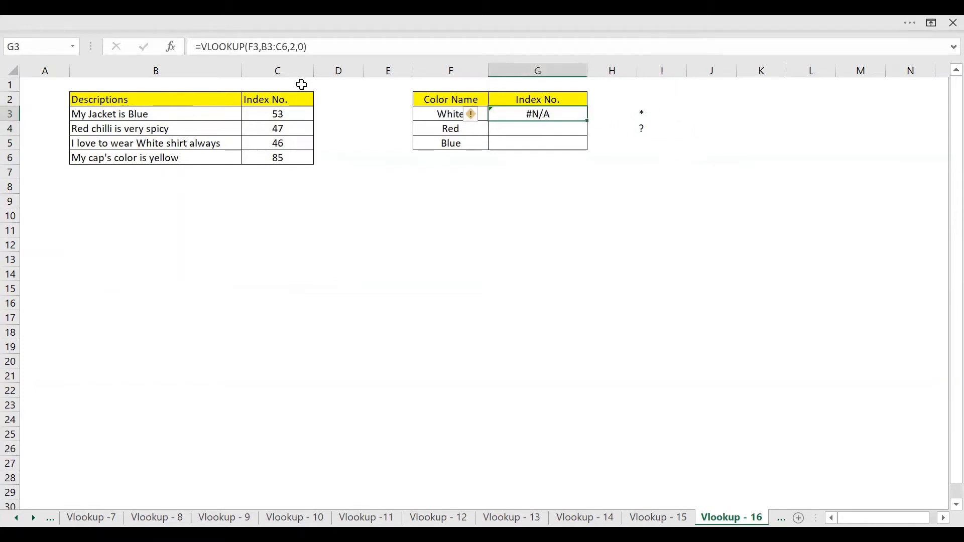
click(253, 44)
text("*)
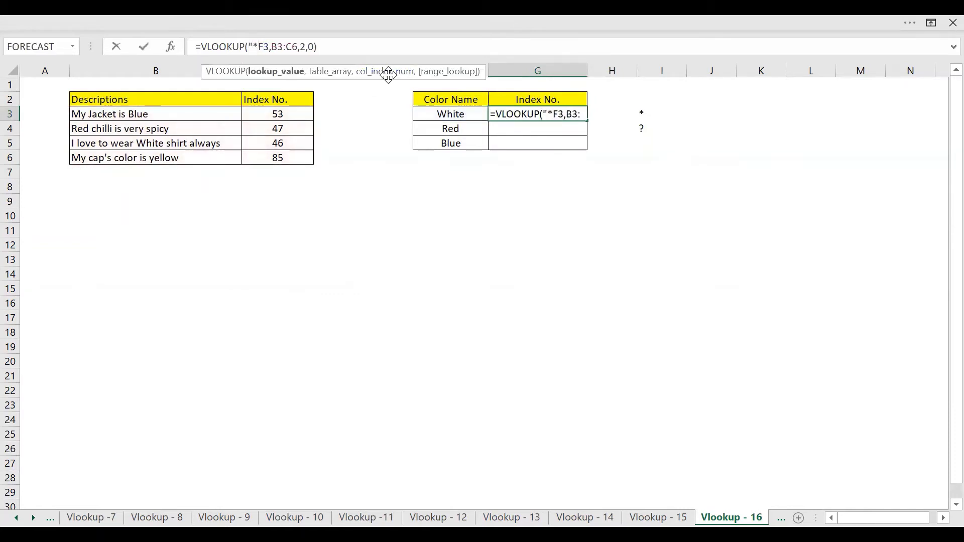
text(")
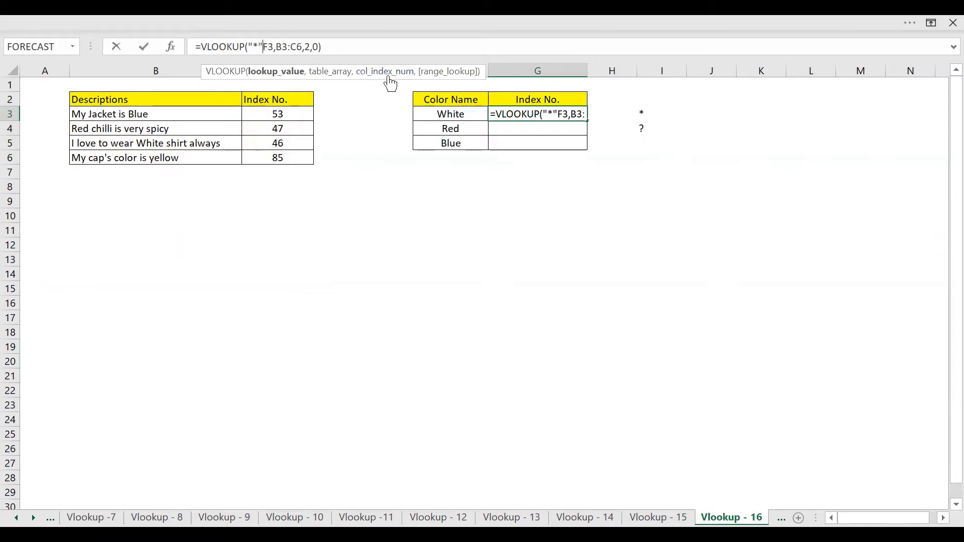
text(&F3)
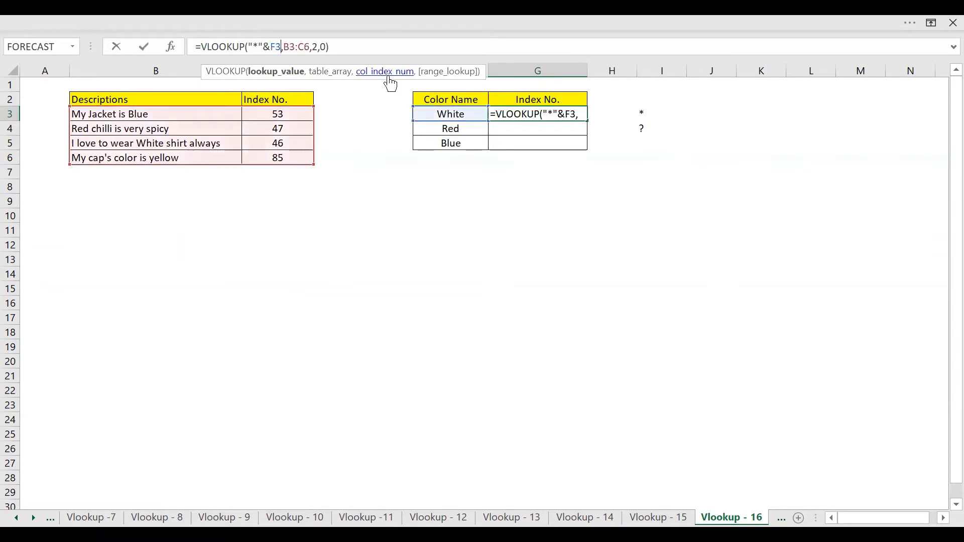
text(&)
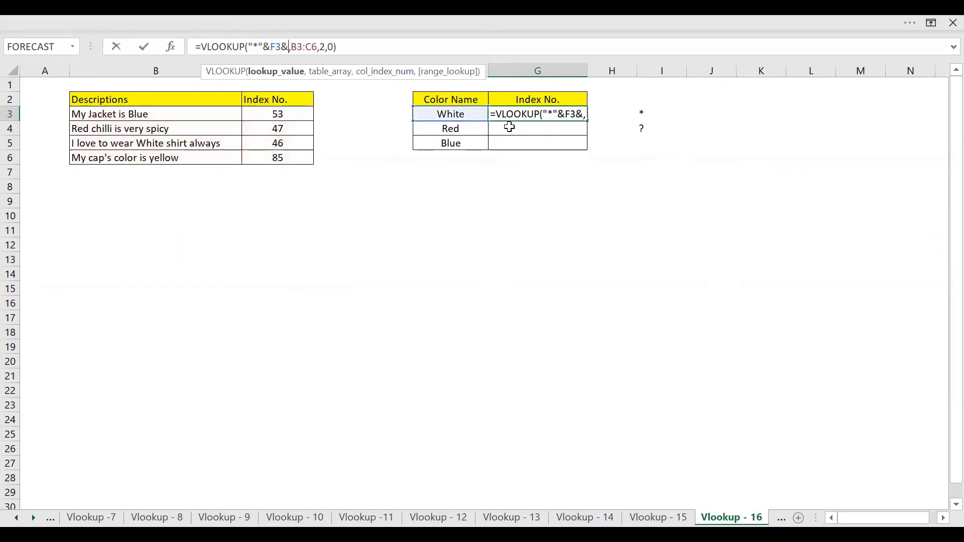
text("*)
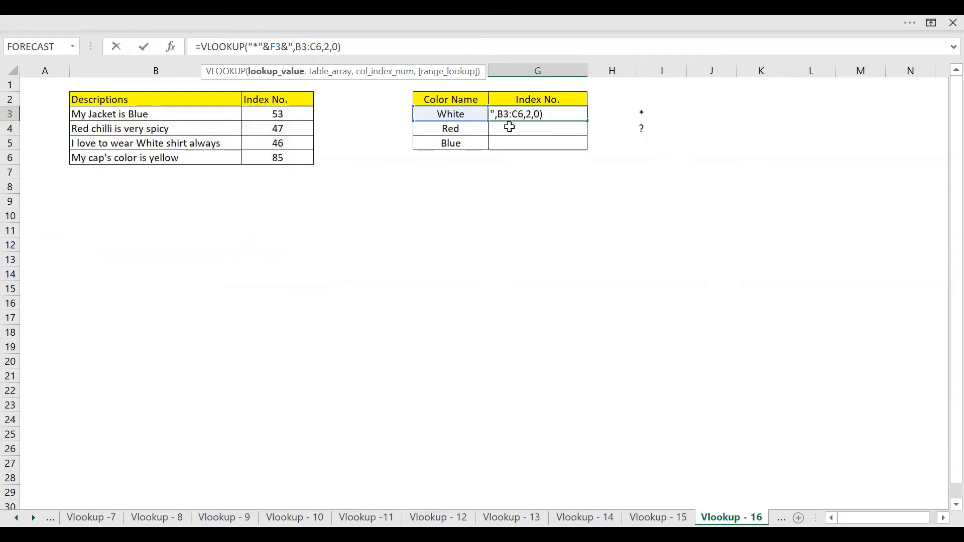
text(")
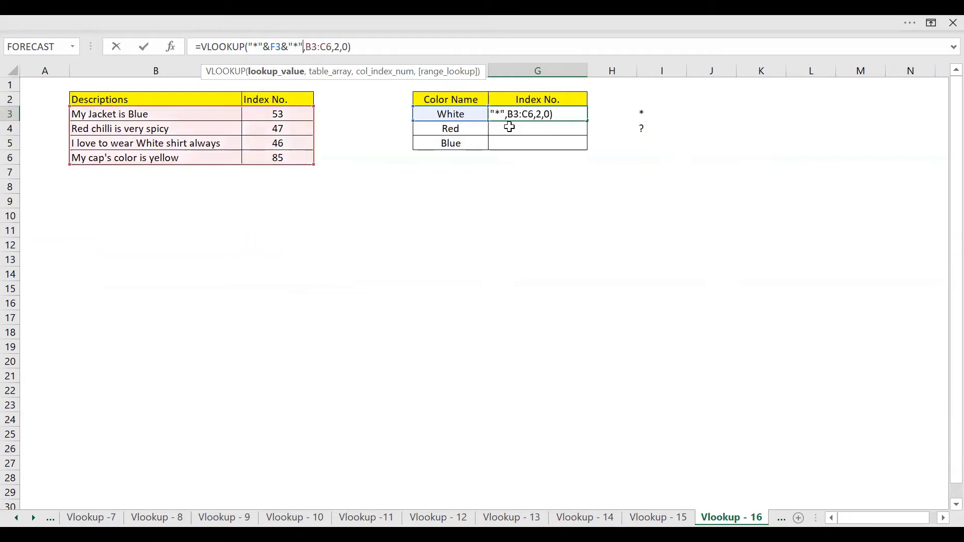
key(Return)
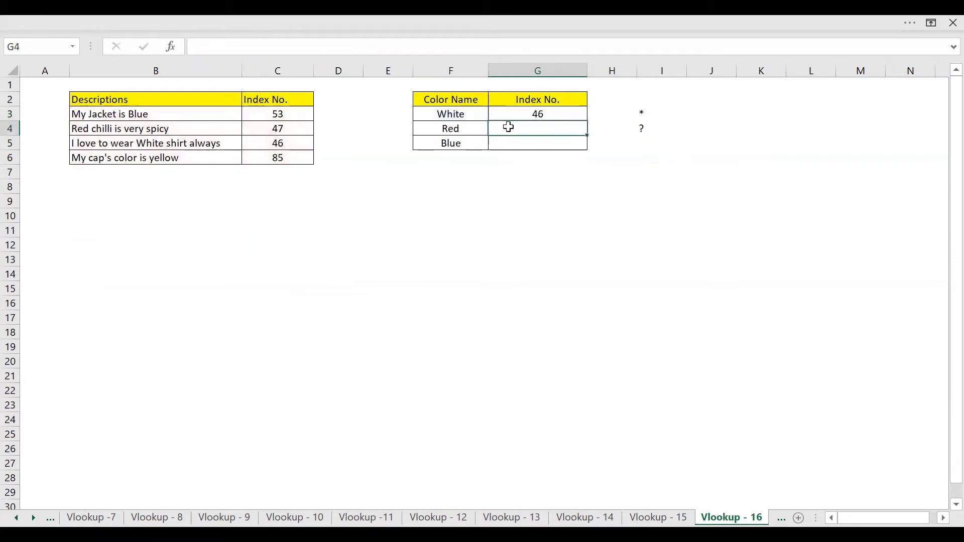
- Check the White description in B5 and copy the G3 wildcard formula down through G5
click(209, 143)
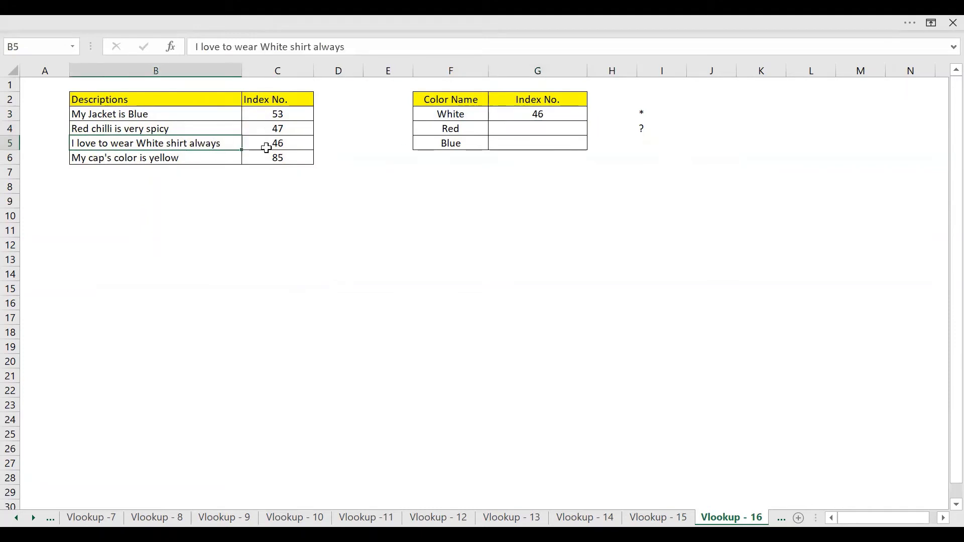
click(551, 126)
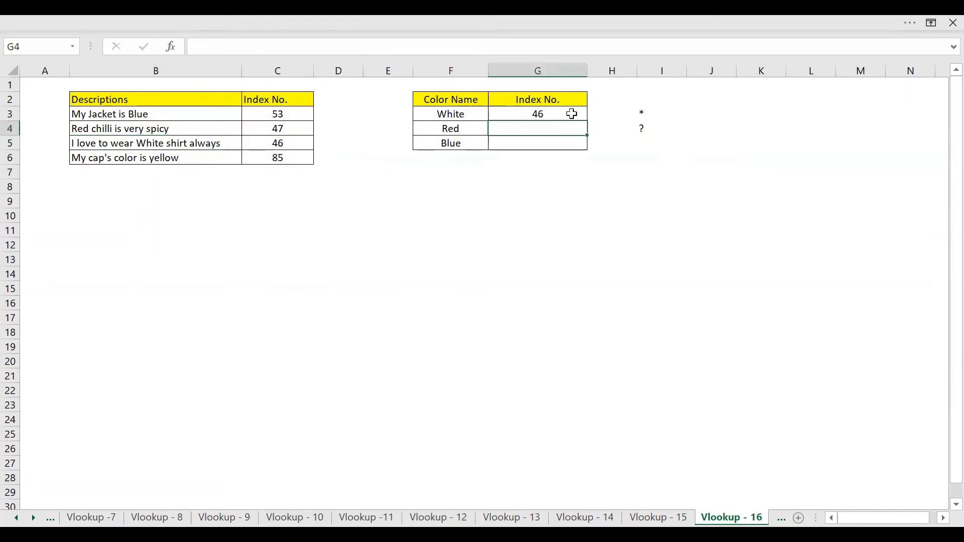
click(585, 115)
drag(588, 129, 581, 144)
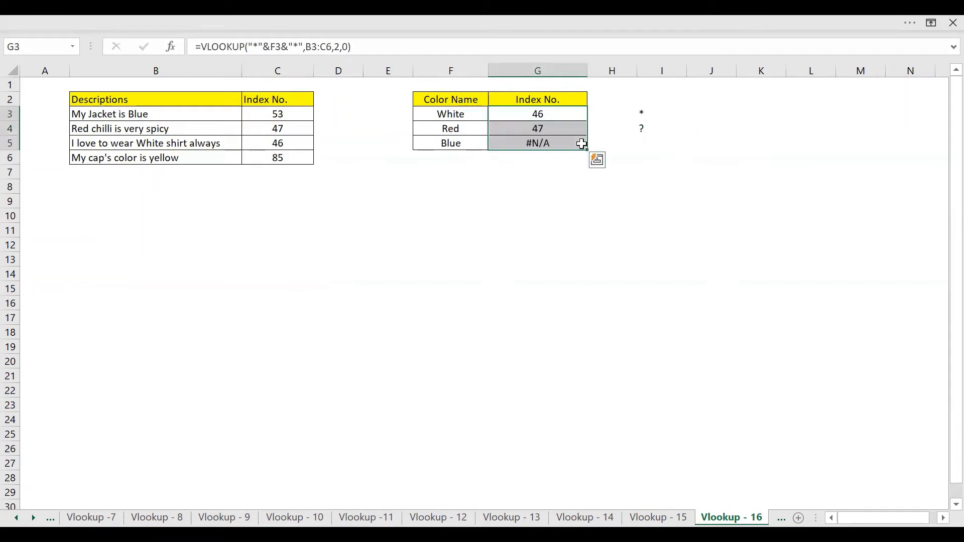
- Examine the Blue lookup in G5 and compare the table ranges used by the formulas in G3 and G4
click(542, 142)
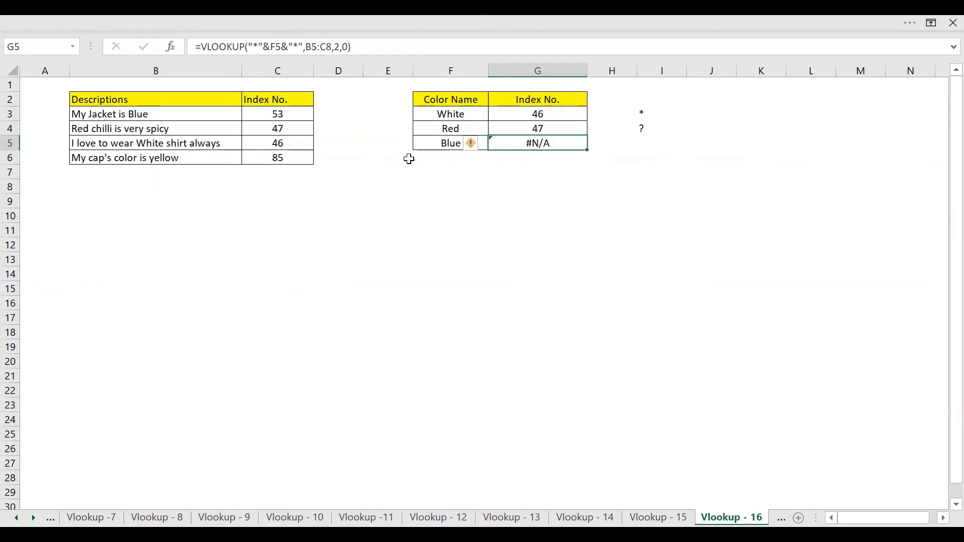
click(440, 146)
click(112, 114)
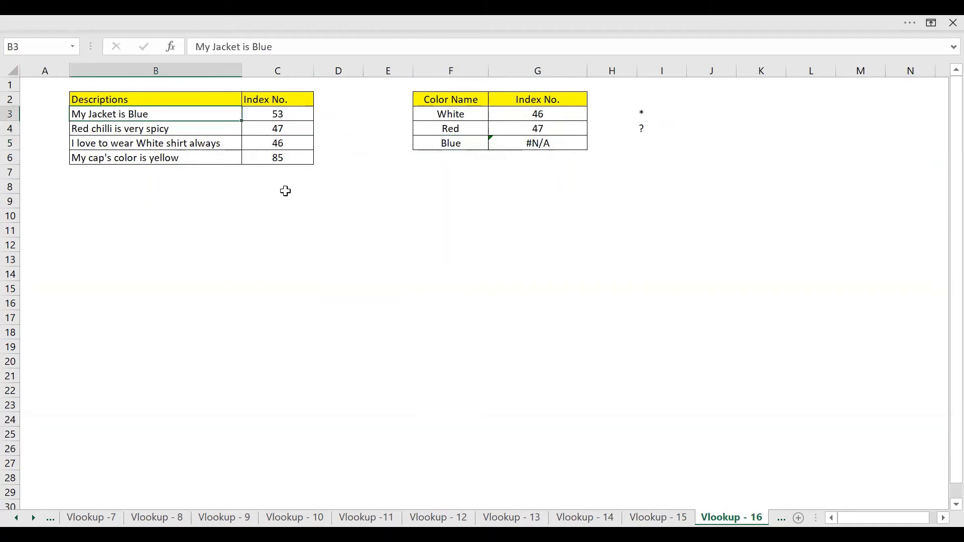
click(516, 140)
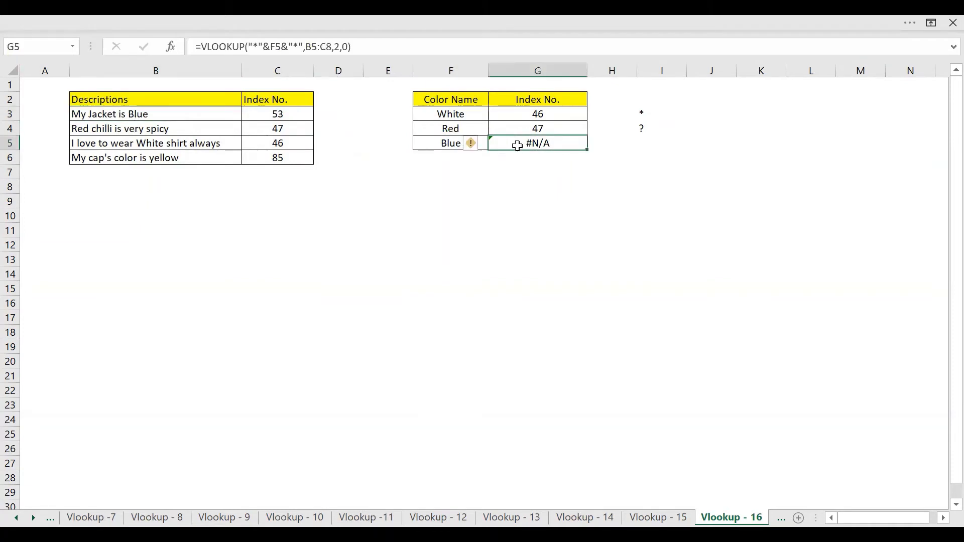
click(520, 116)
key(F2)
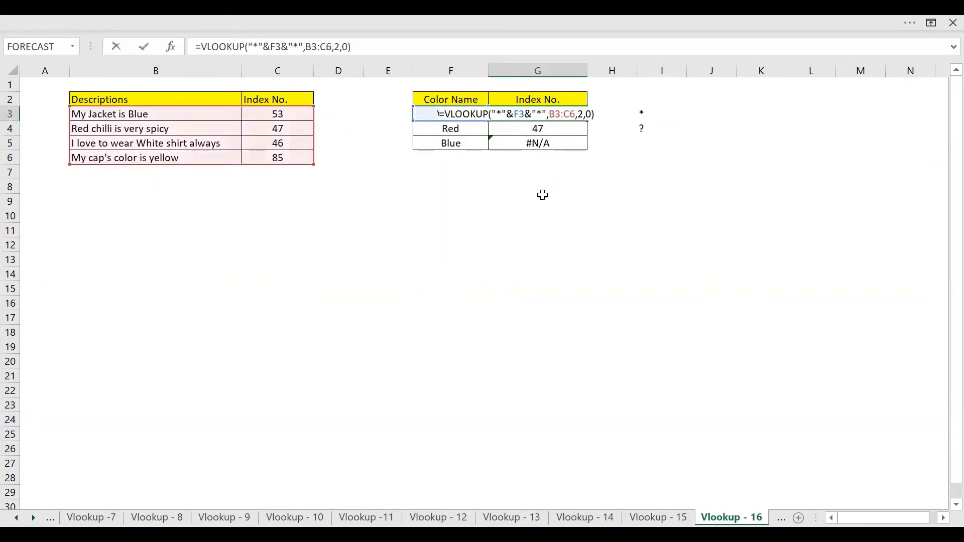
key(ctrl+Return)
double_click(552, 131)
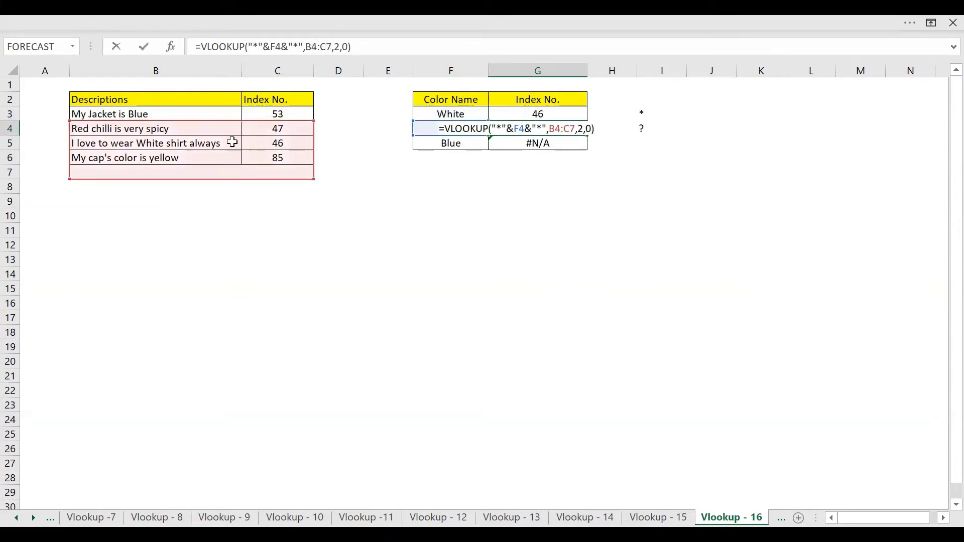
- Lock the table range in the G3 formula as the absolute reference $B$3:$C$6
click(565, 114)
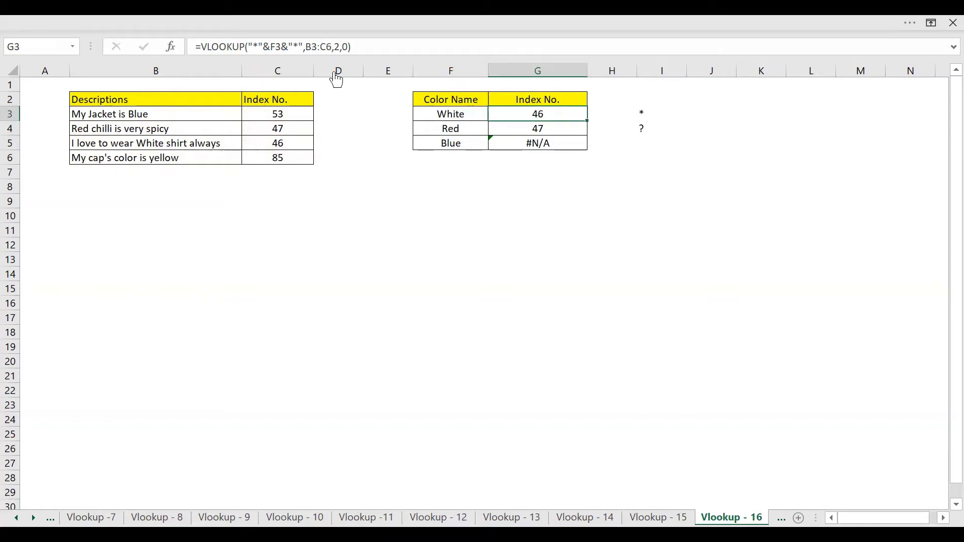
click(316, 47)
key(F4)
click(337, 47)
key(F4)
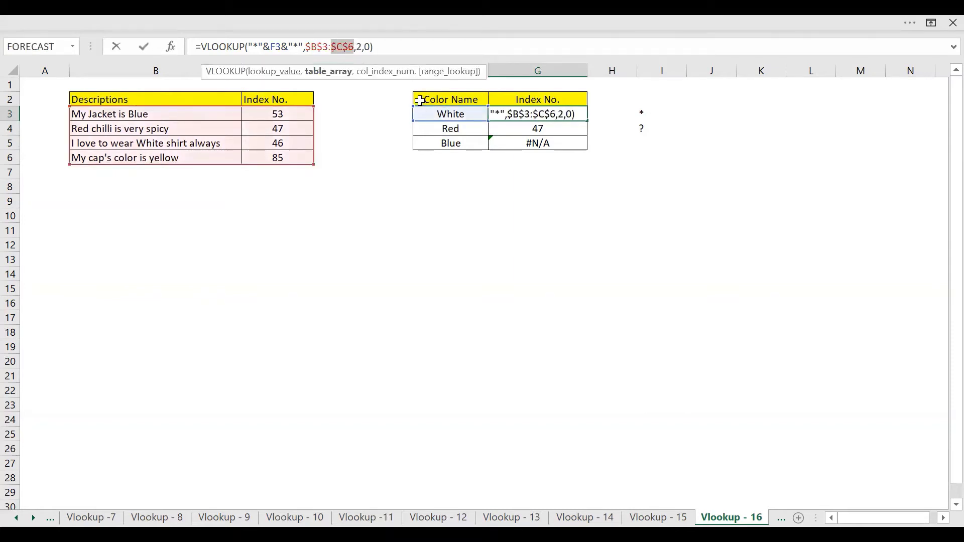
key(Return)
- Fill the G3 formula with the locked range down through G5 and review the index numbers
click(573, 104)
click(580, 115)
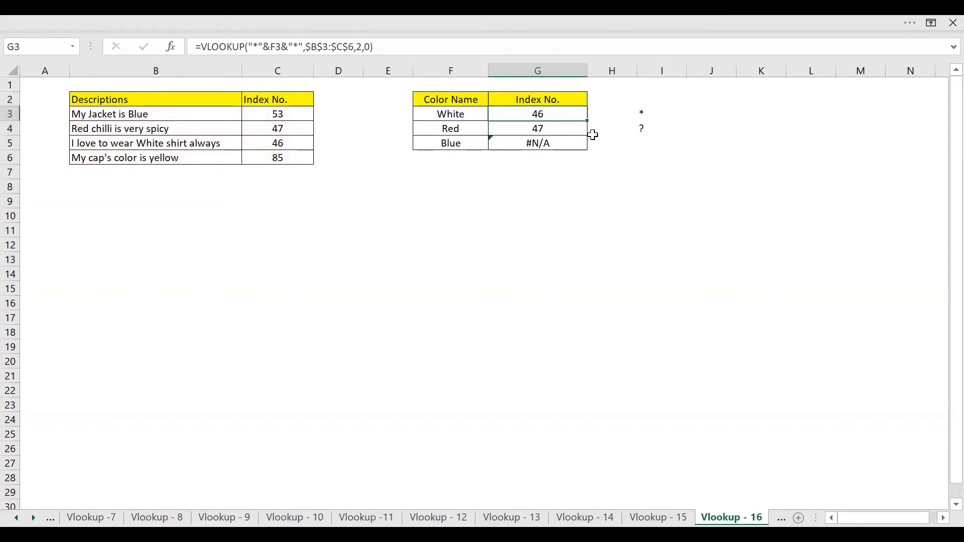
drag(585, 120, 581, 154)
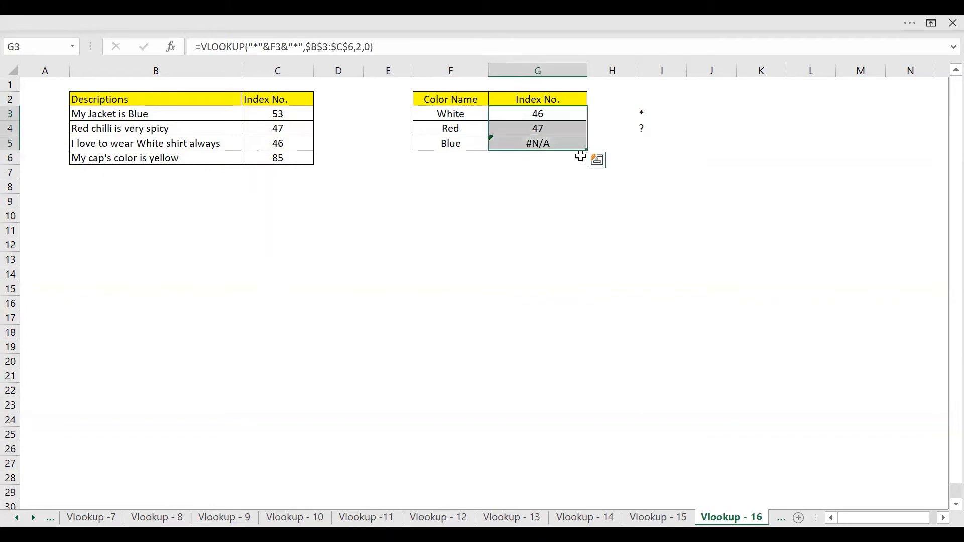
click(550, 202)
drag(540, 119, 550, 156)
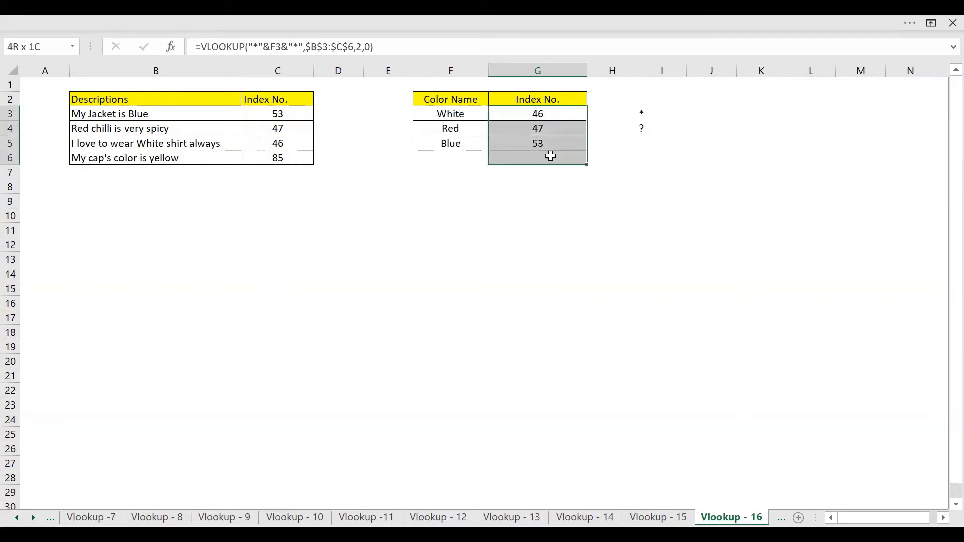
click(553, 142)
drag(551, 113, 557, 157)
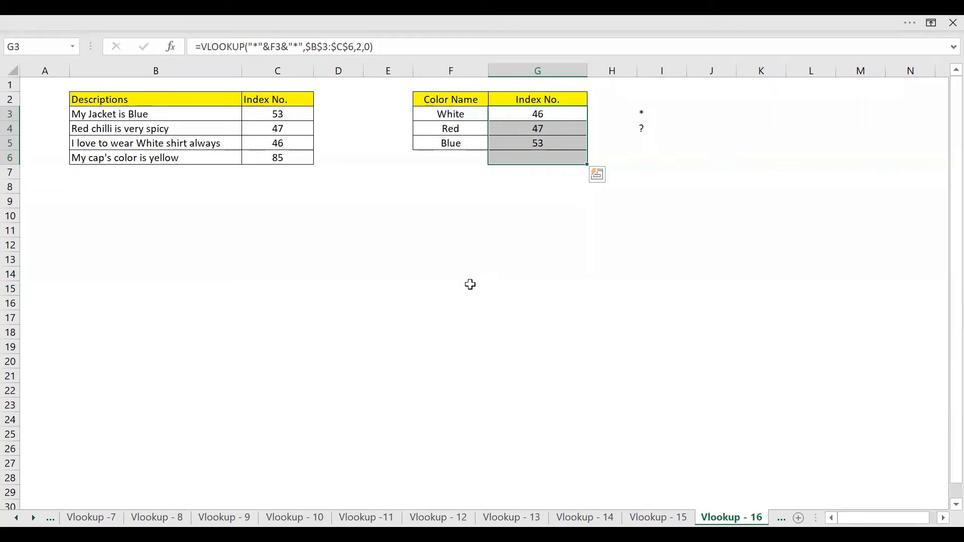
- Examine the Tag No. and Date of Deployment columns on the Vlookup - 17 sheet and select G2 in the lookup table
key(ctrl+Page_Down)
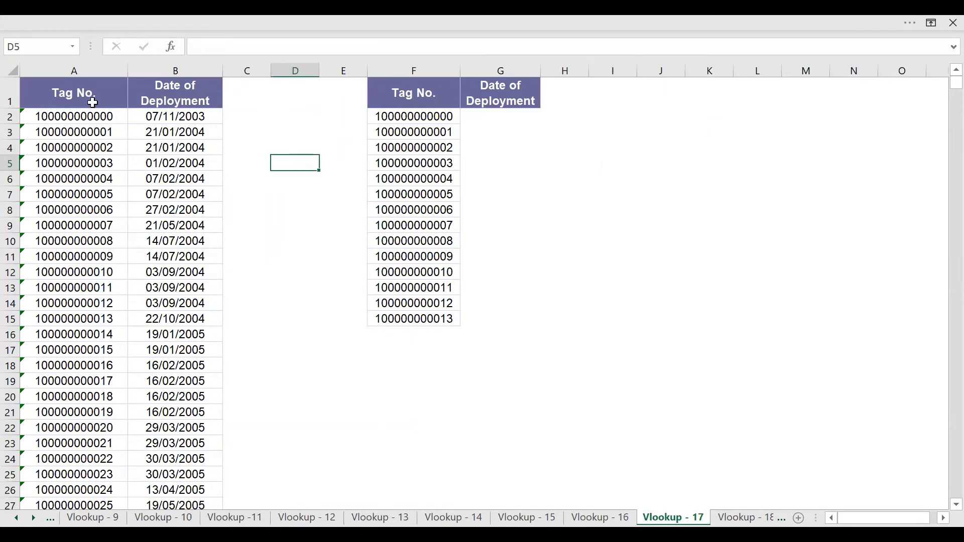
drag(102, 116, 100, 275)
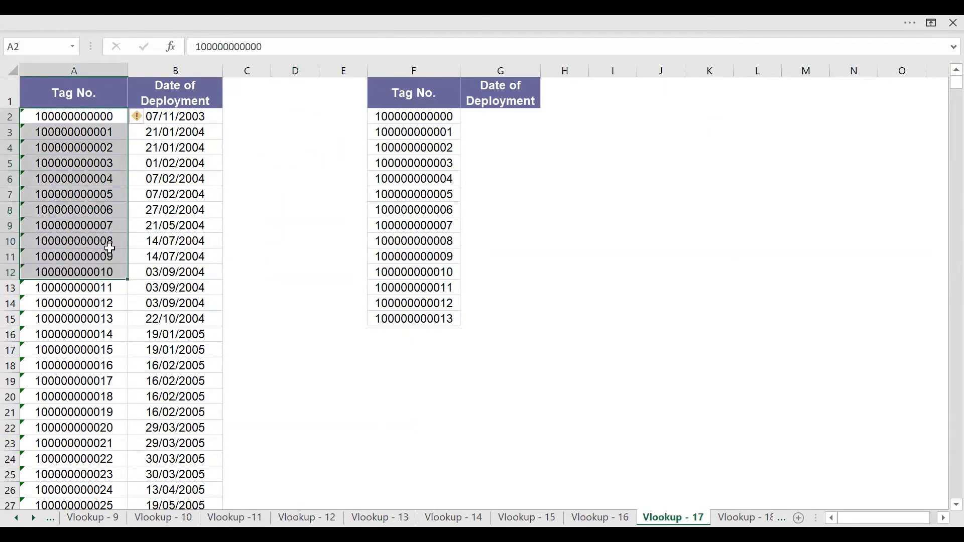
drag(177, 118, 170, 272)
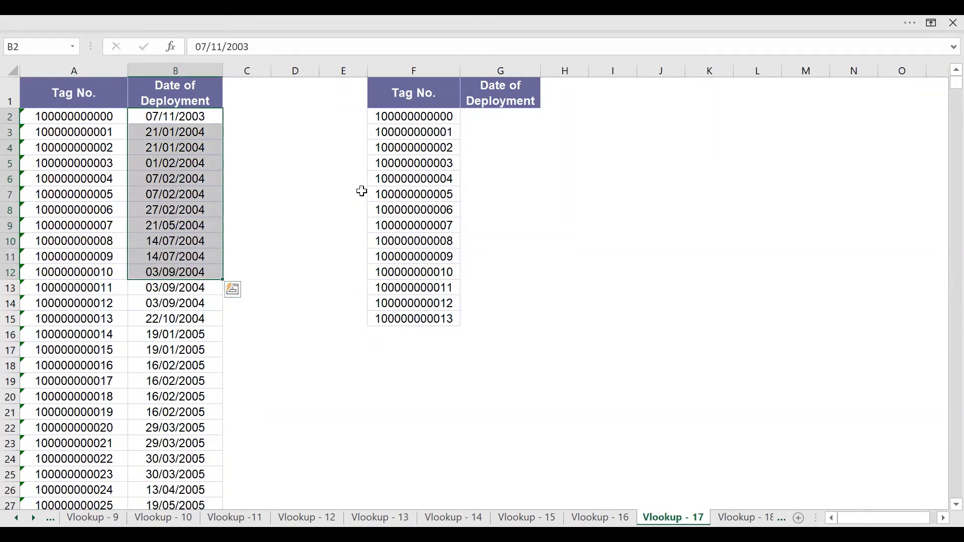
key(Down)
key(ctrl+Right)
key(Up)
key(Right)
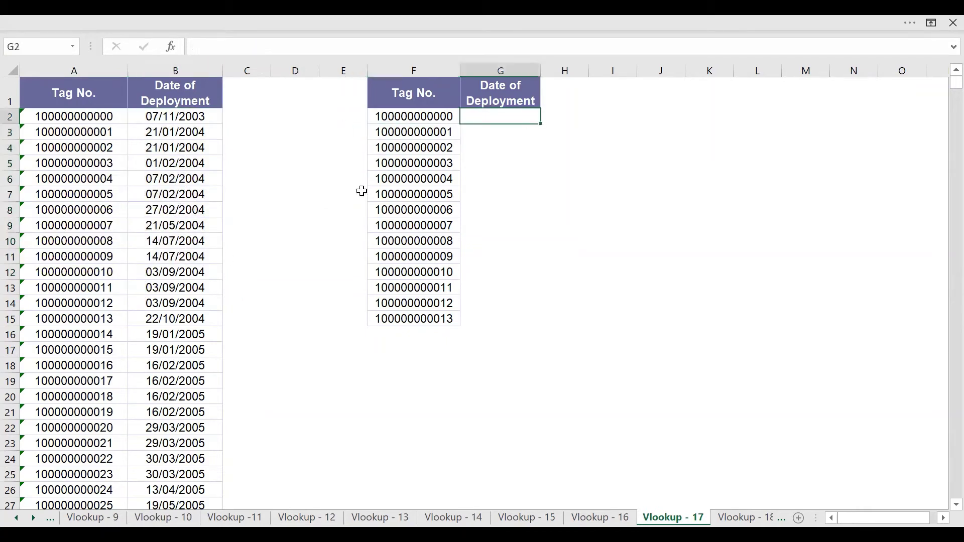
key(alt+Tab)
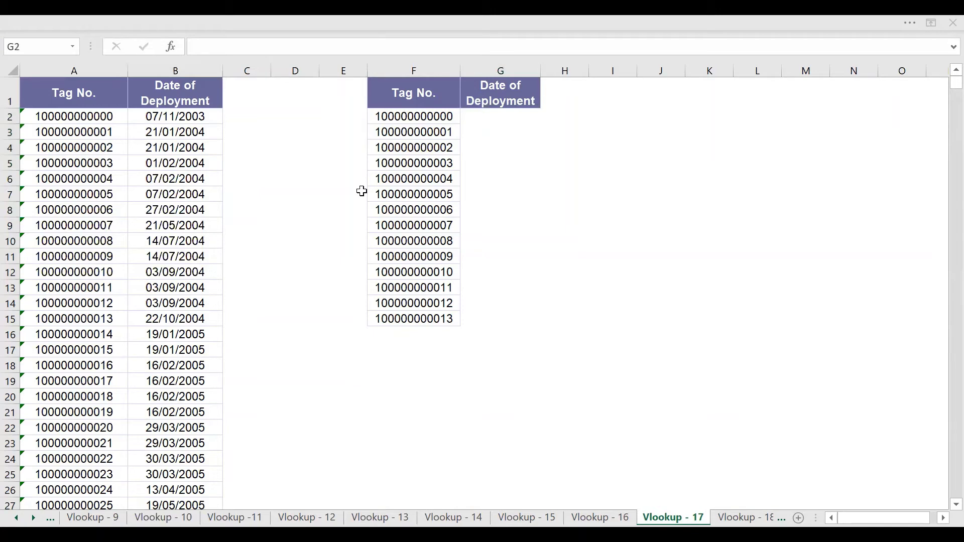
- Examine the source deployment dates in column B and the tag numbers in F2:F15 that need a date
click(482, 114)
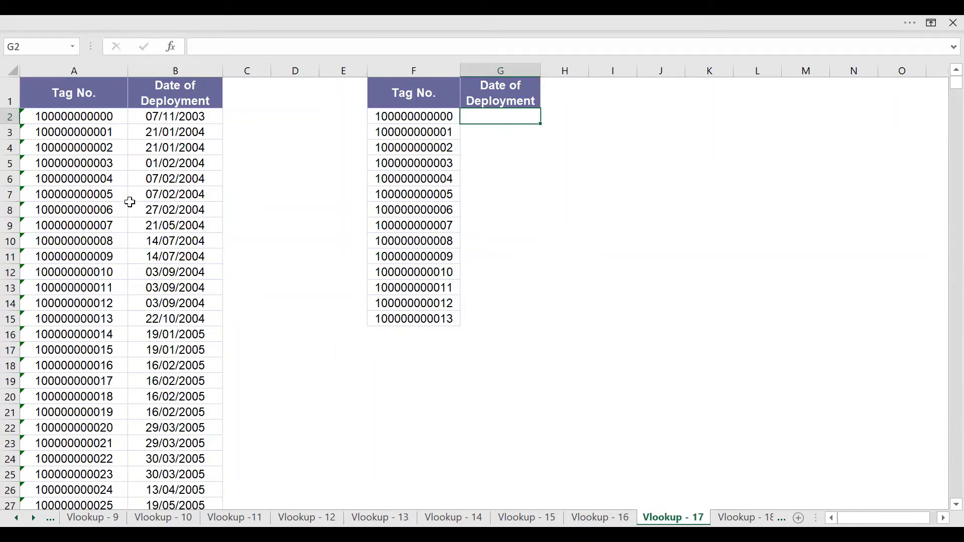
click(173, 160)
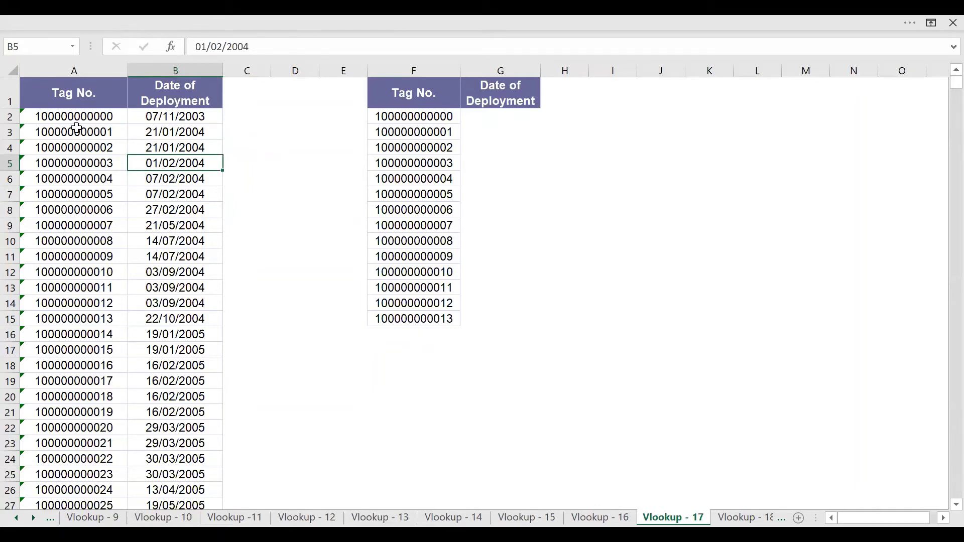
click(504, 123)
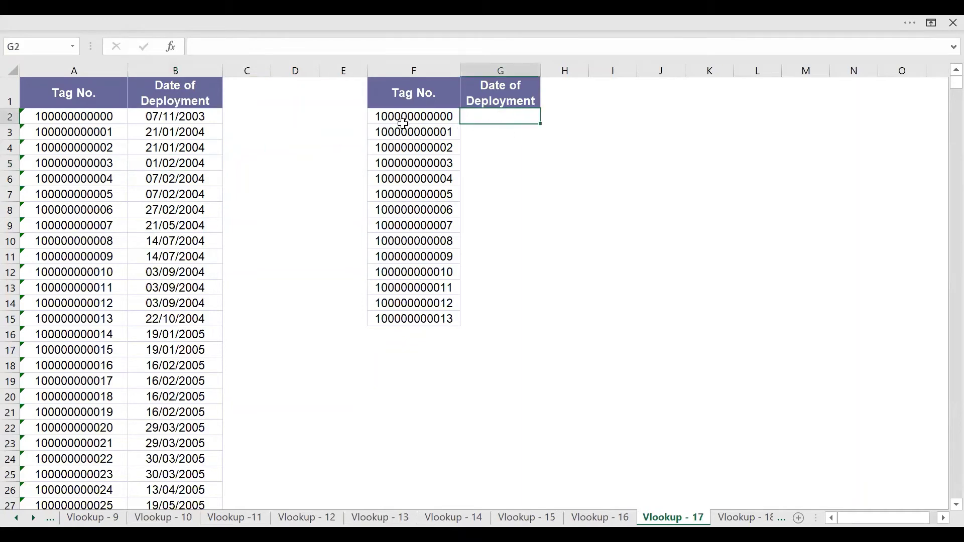
drag(400, 120, 387, 333)
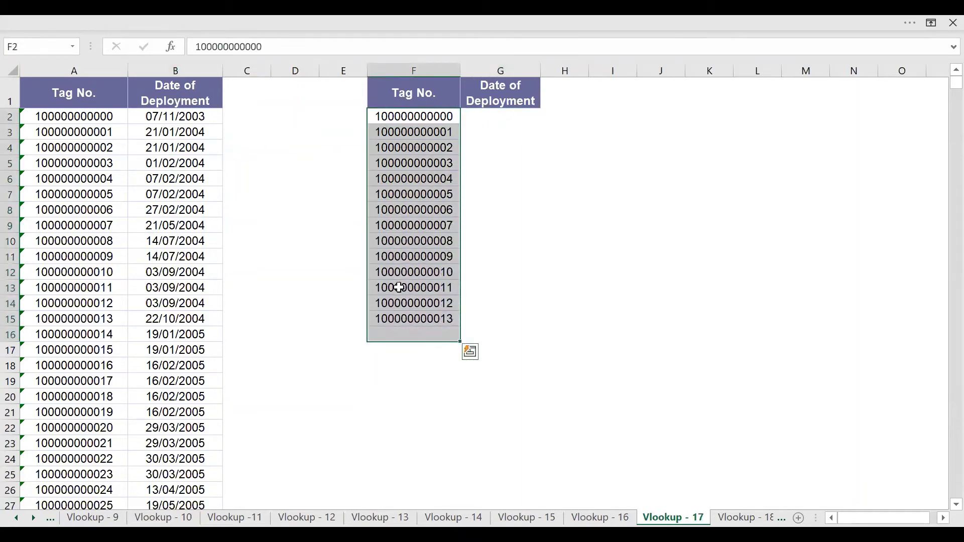
- Enter =VLOOKUP(F2,$A$2:$B$16135,2,0) in G2 to look up the first tag's deployment date
click(491, 119)
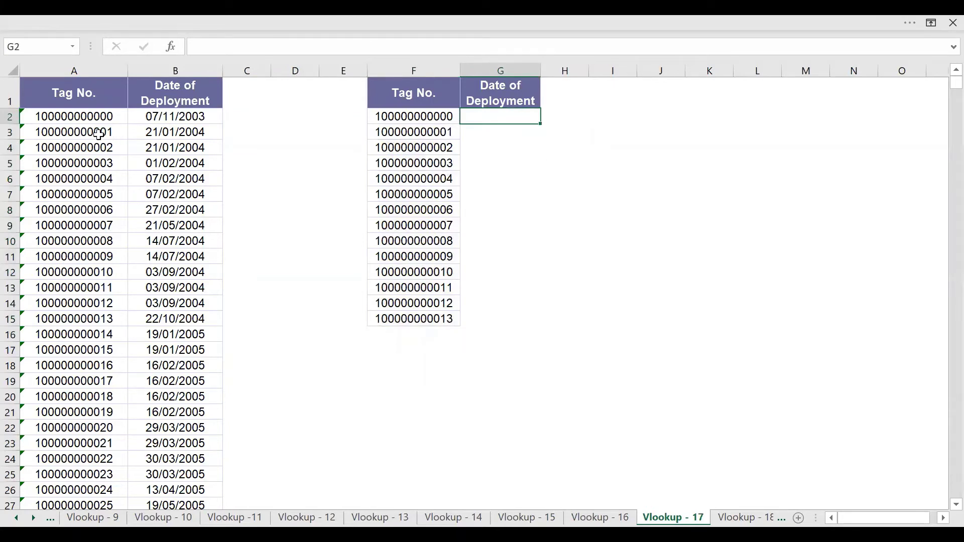
text(=VLOOKUP()
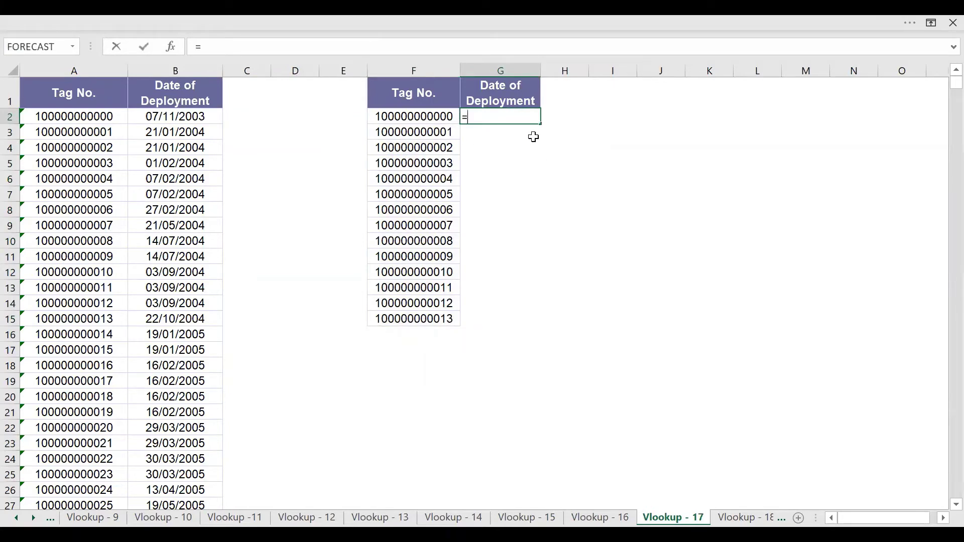
key(Left)
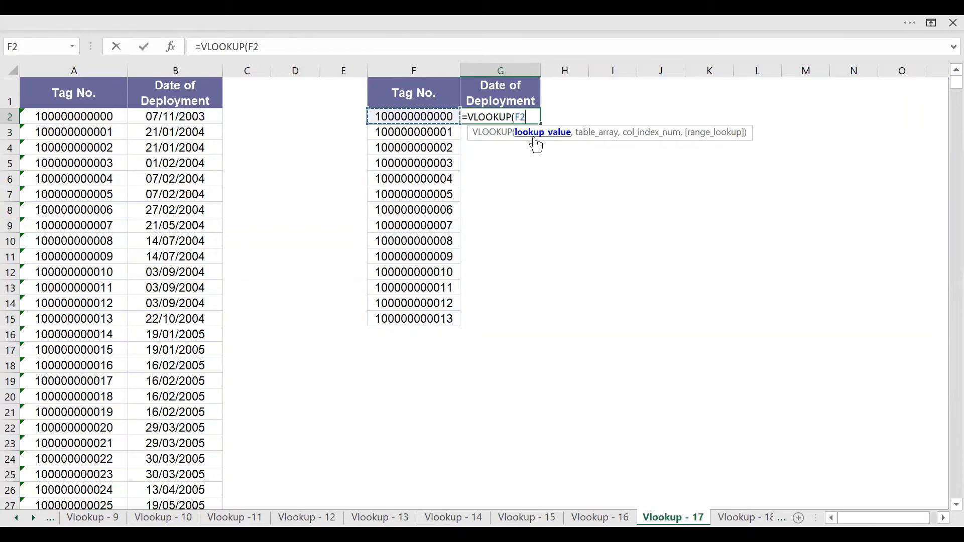
text(,)
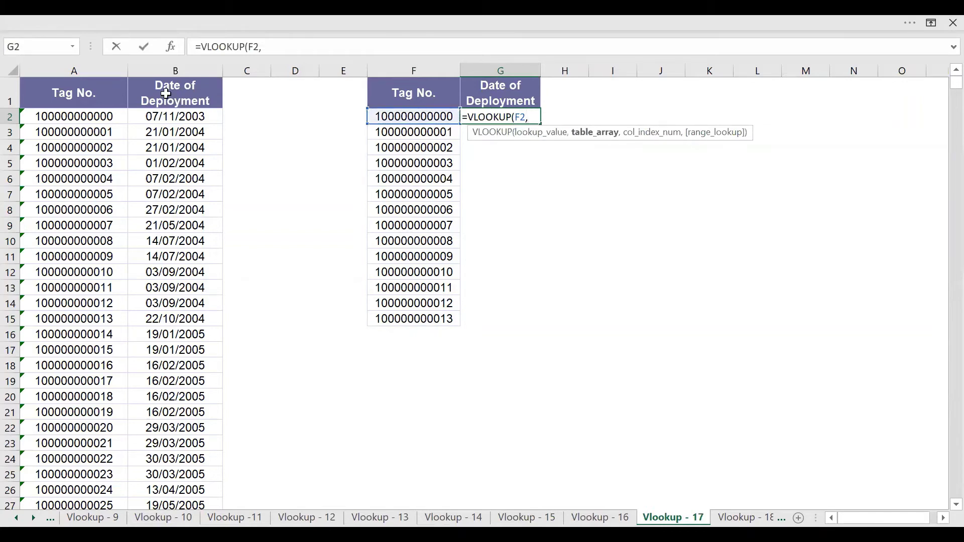
click(83, 117)
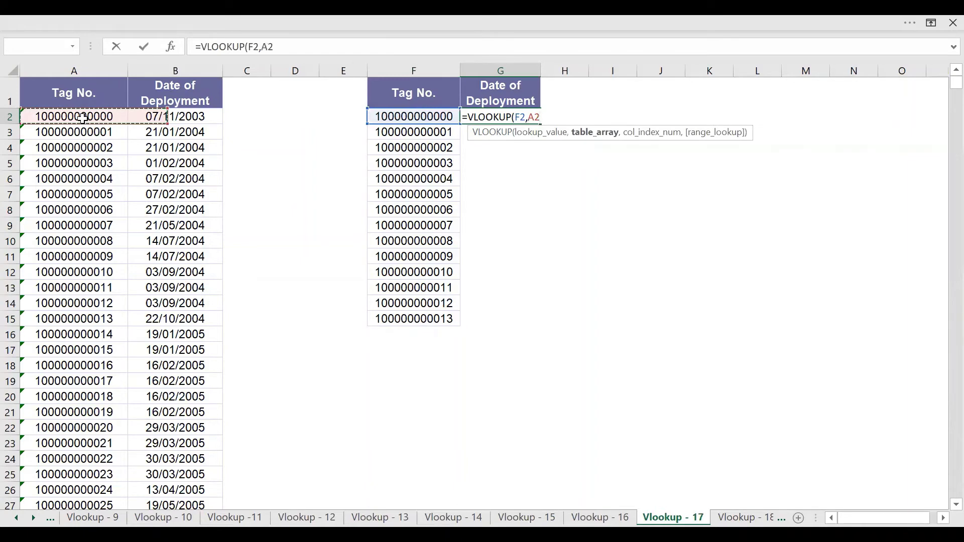
key(ctrl+shift+Right)
key(ctrl+shift+Down)
key(F4)
text(,)
text(2:$B$16135,2)
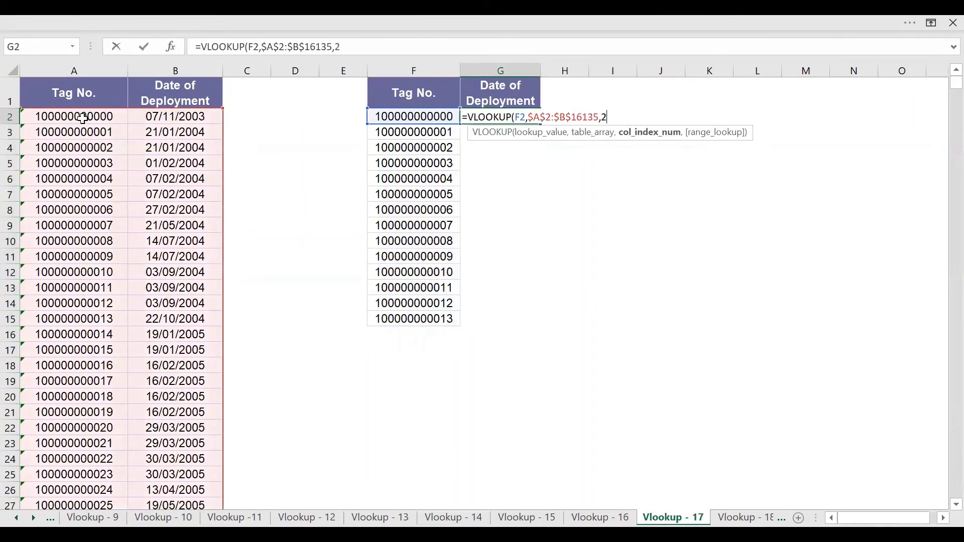
text(,0)
key(Return)
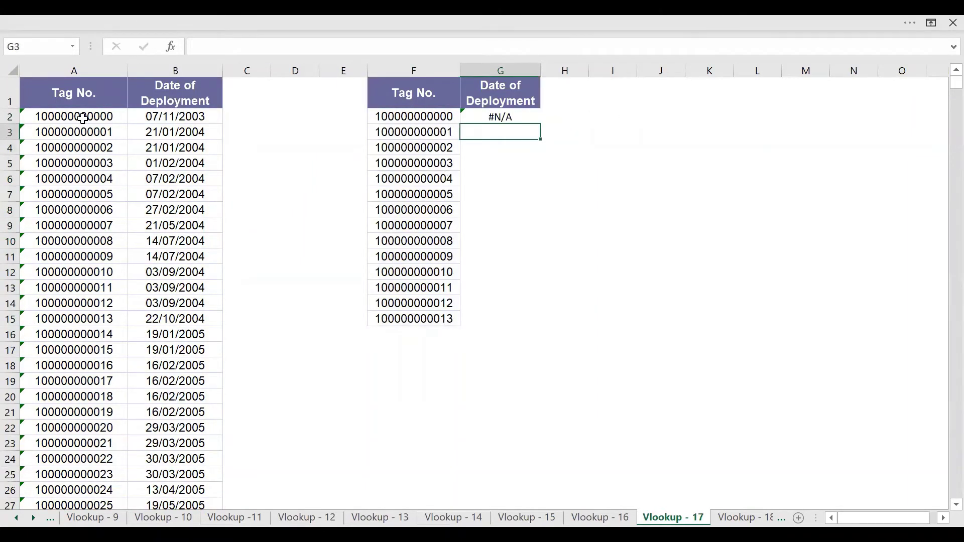
- Compare the first tag cells in both tables and fill the G2 formula down through G15
key(Up)
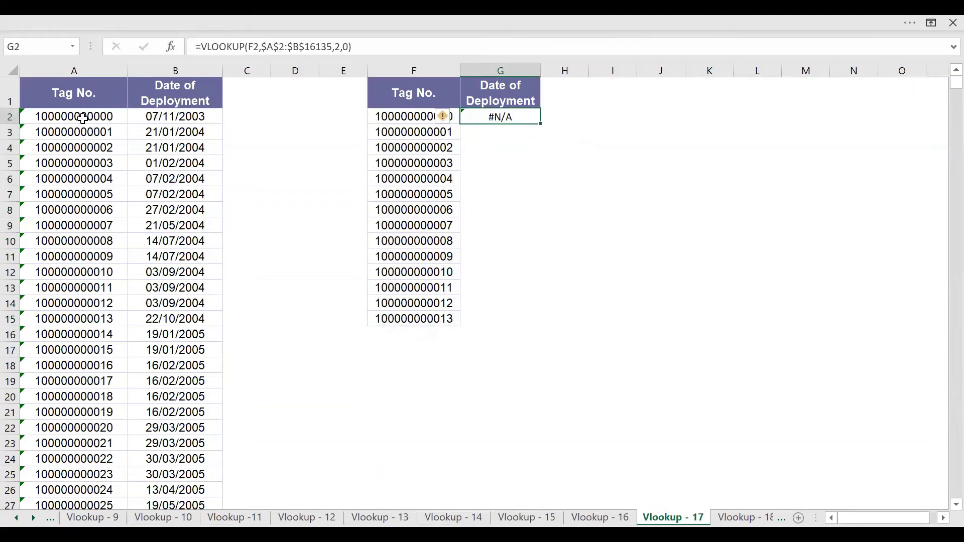
click(396, 116)
click(71, 131)
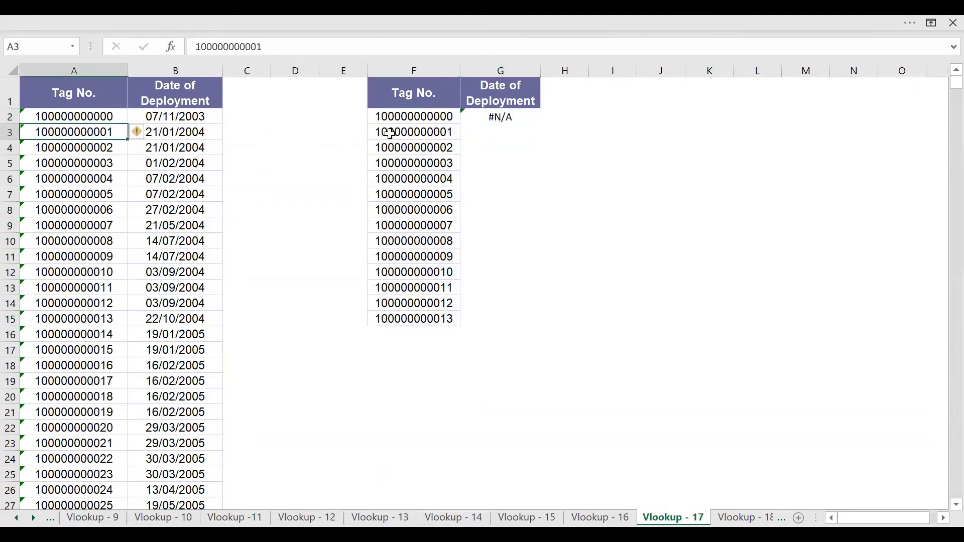
click(450, 132)
click(452, 121)
click(510, 115)
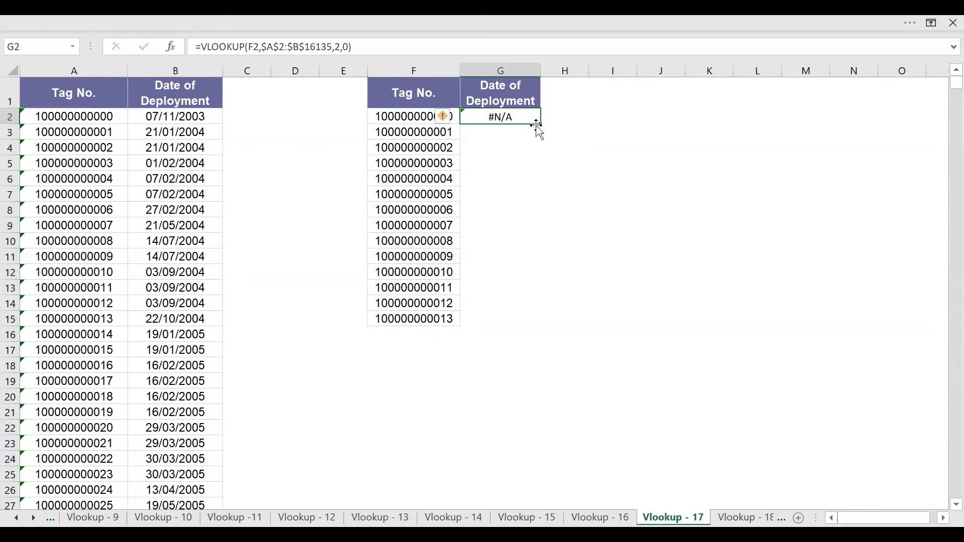
double_click(542, 126)
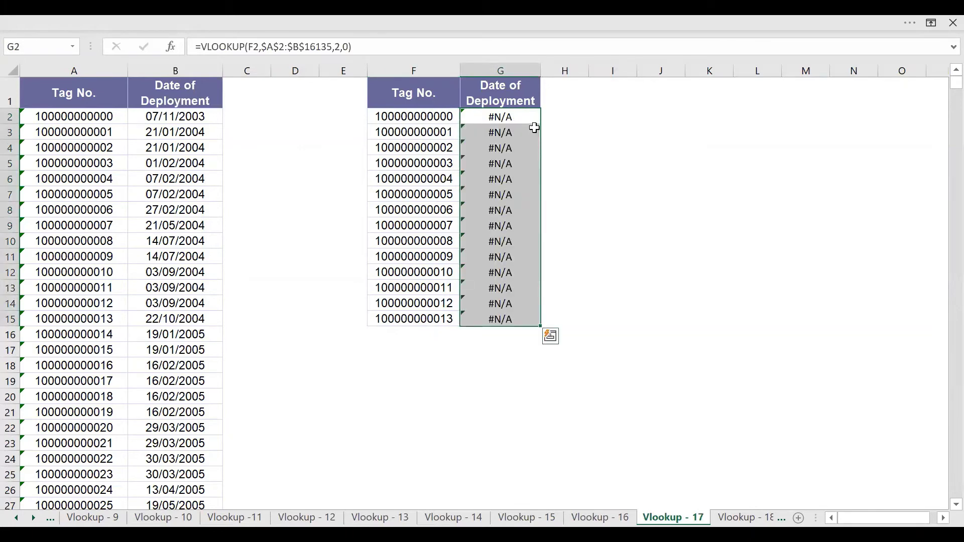
- Compare the tag numbers in columns A and F to find why the VLOOKUP does not match them
click(432, 133)
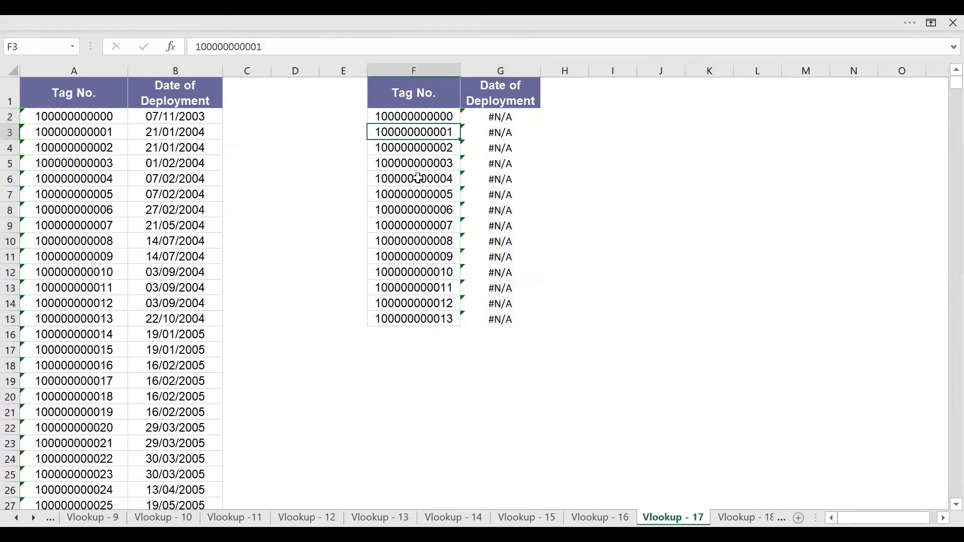
click(446, 116)
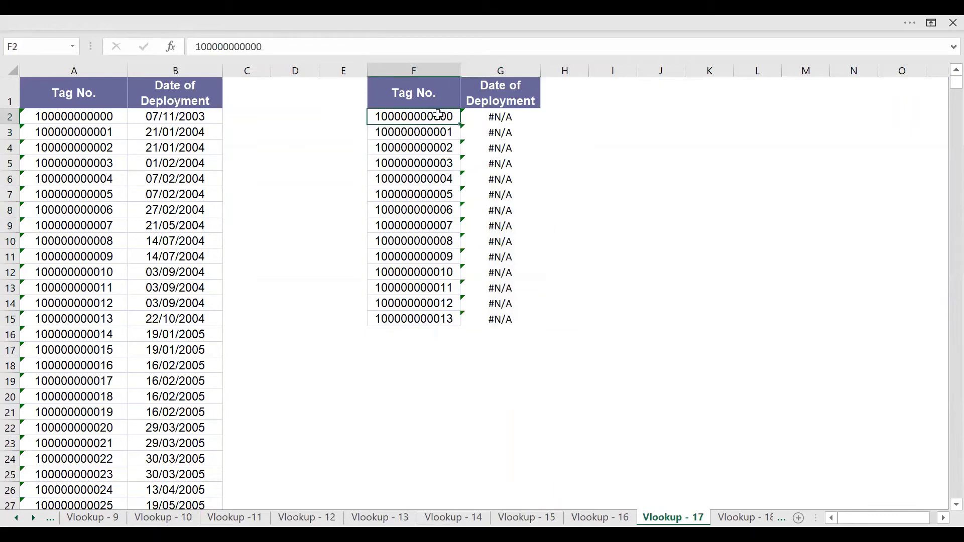
click(102, 118)
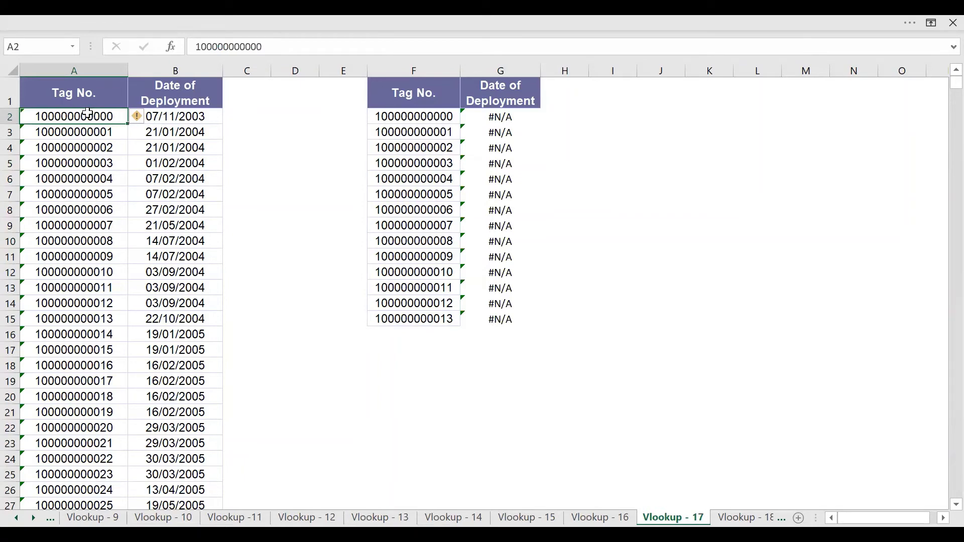
click(507, 118)
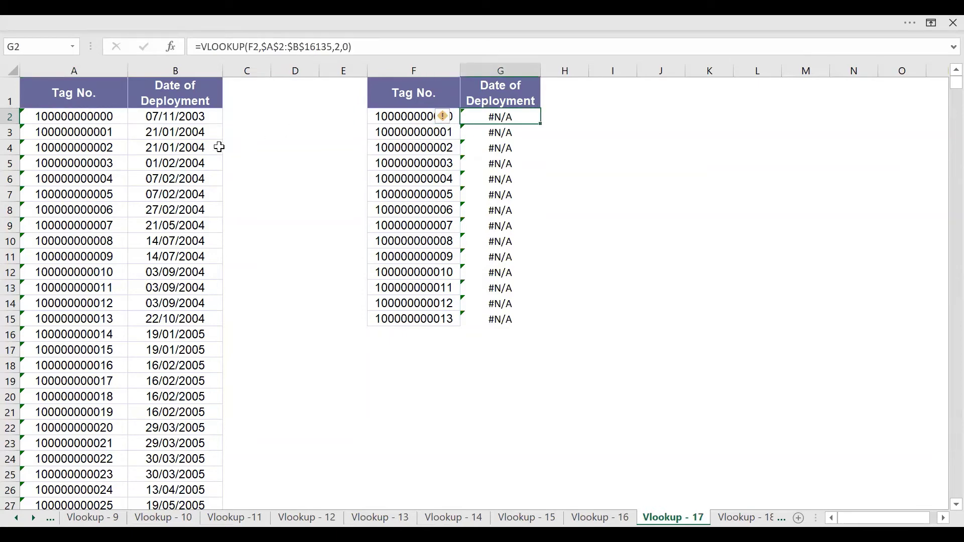
click(56, 114)
click(417, 117)
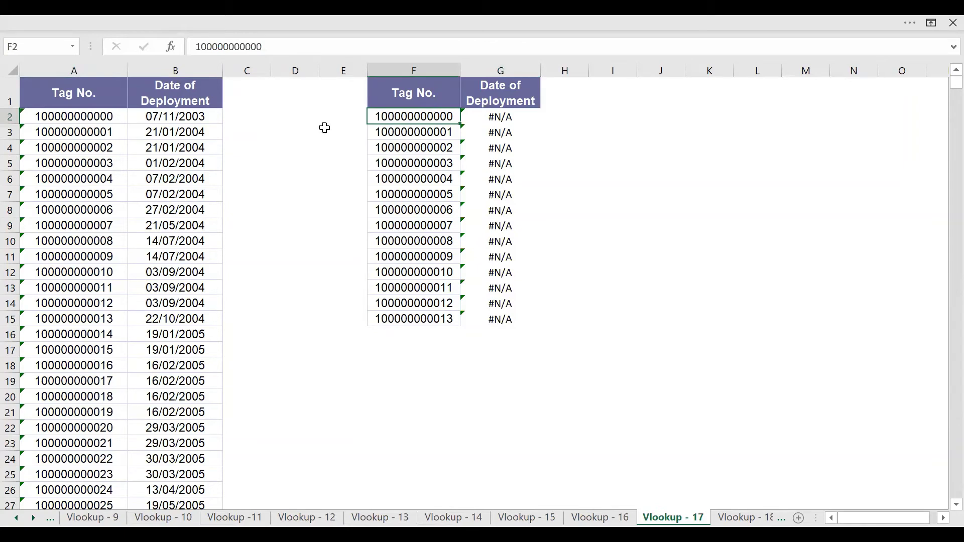
click(67, 120)
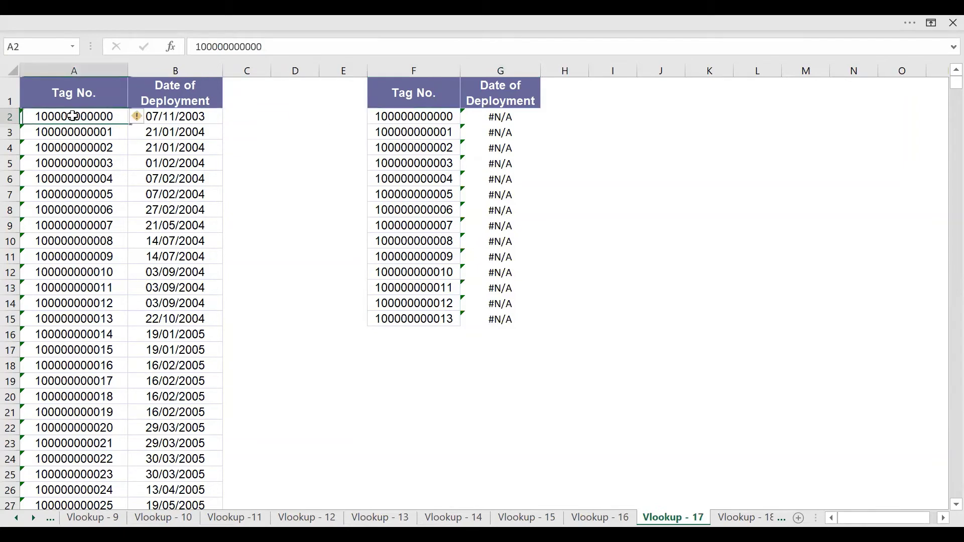
click(429, 123)
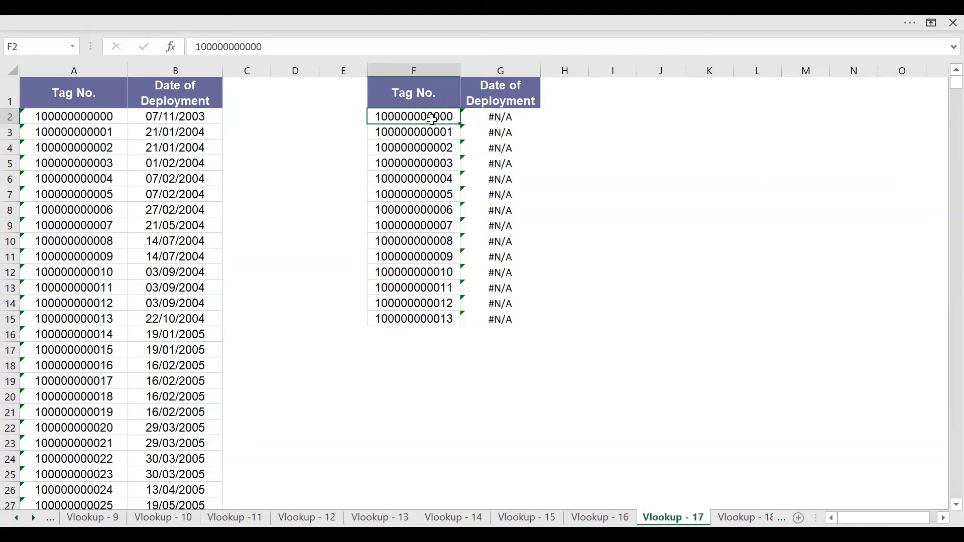
click(85, 124)
click(400, 126)
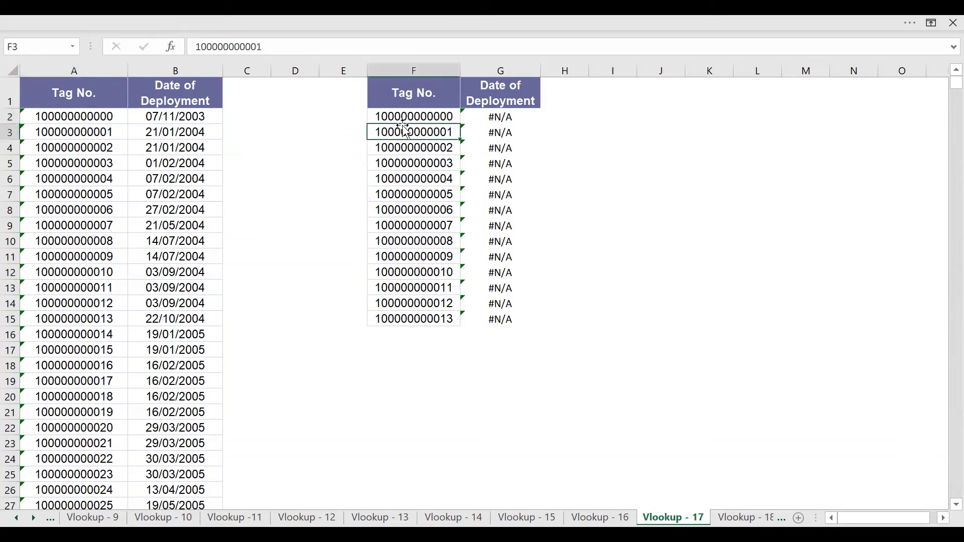
click(400, 116)
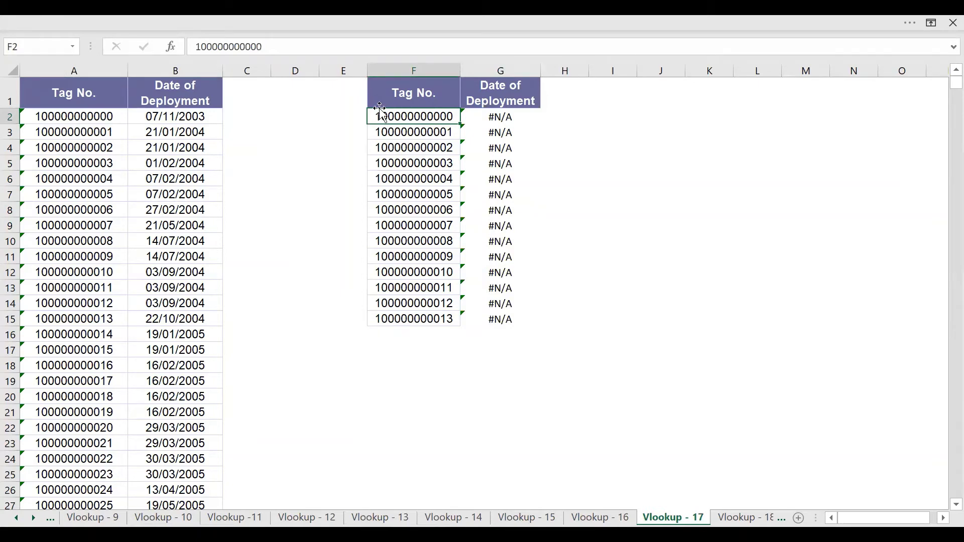
drag(77, 98, 129, 366)
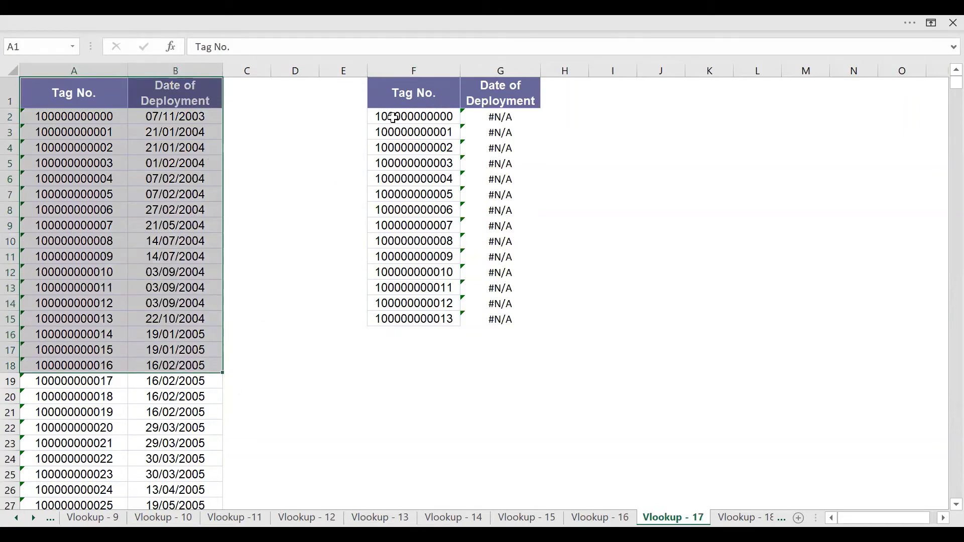
drag(393, 117, 382, 318)
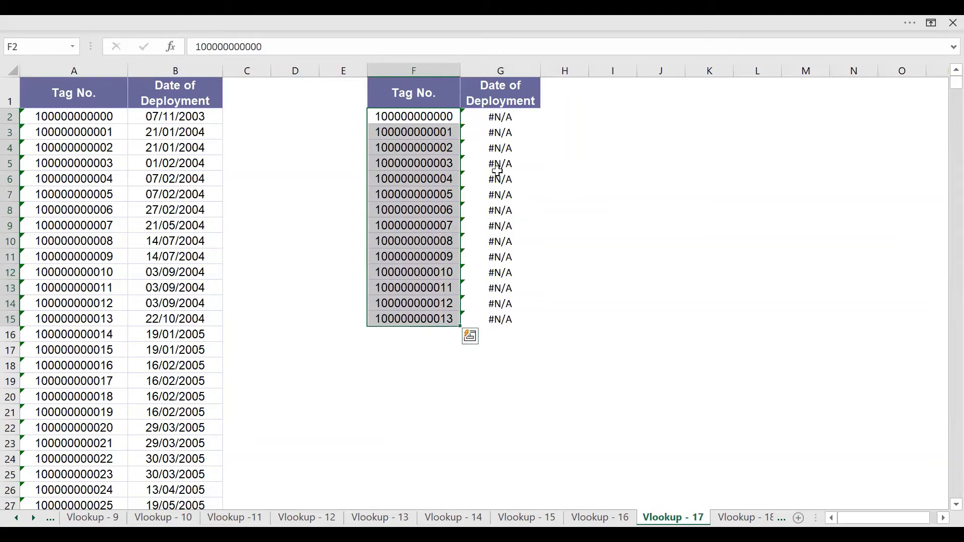
click(500, 116)
click(424, 116)
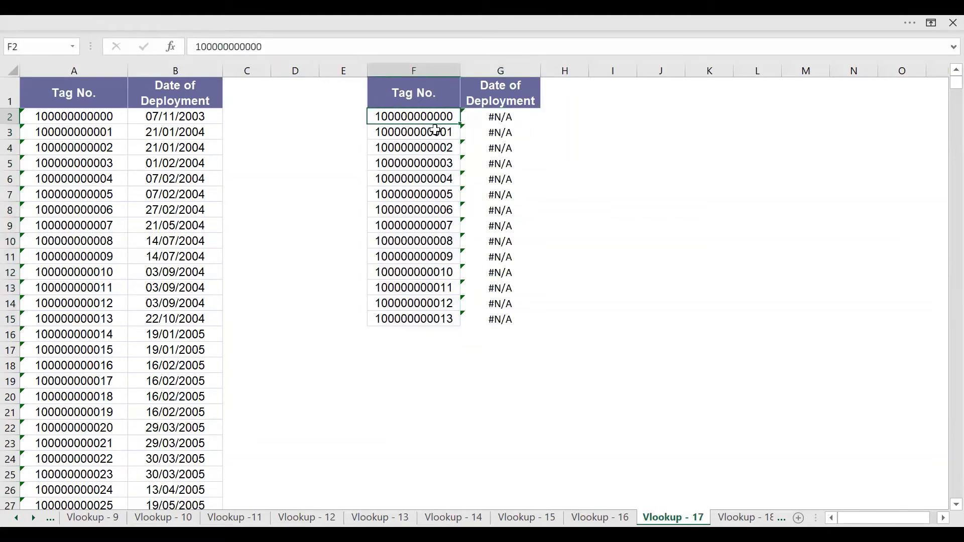
- Wrap the lookup value in G2 with TRIM so the formula reads =VLOOKUP(TRIM(F2),$A$2:$B$16135,2,0)
click(485, 120)
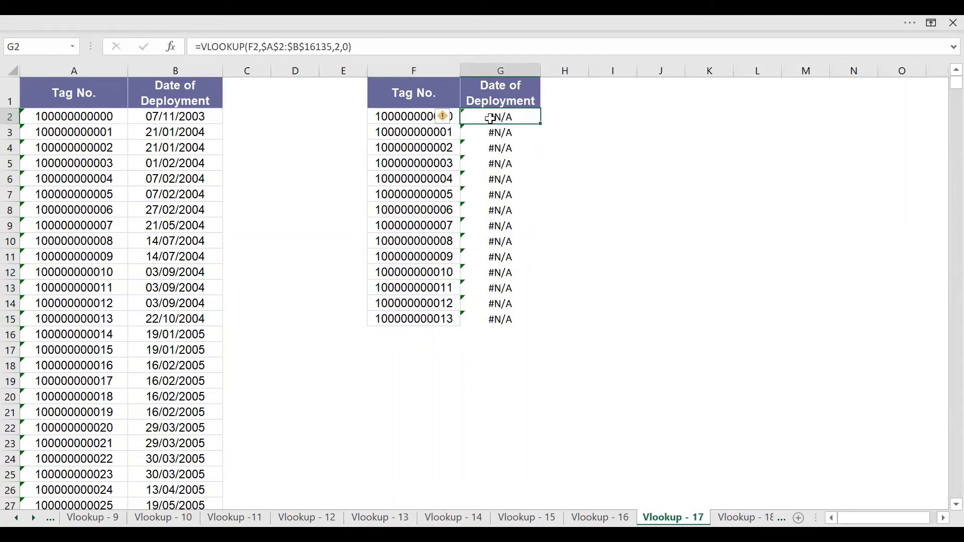
click(250, 47)
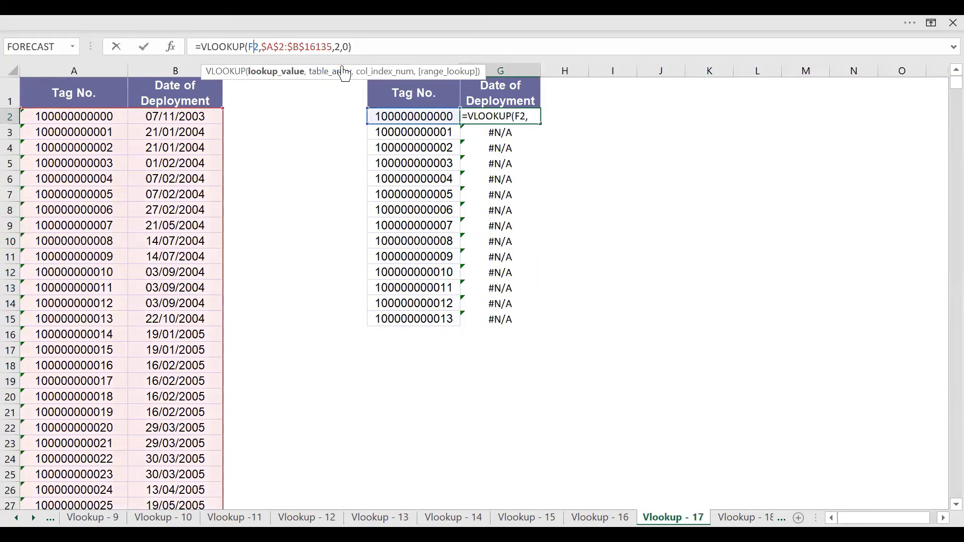
text(Trim()
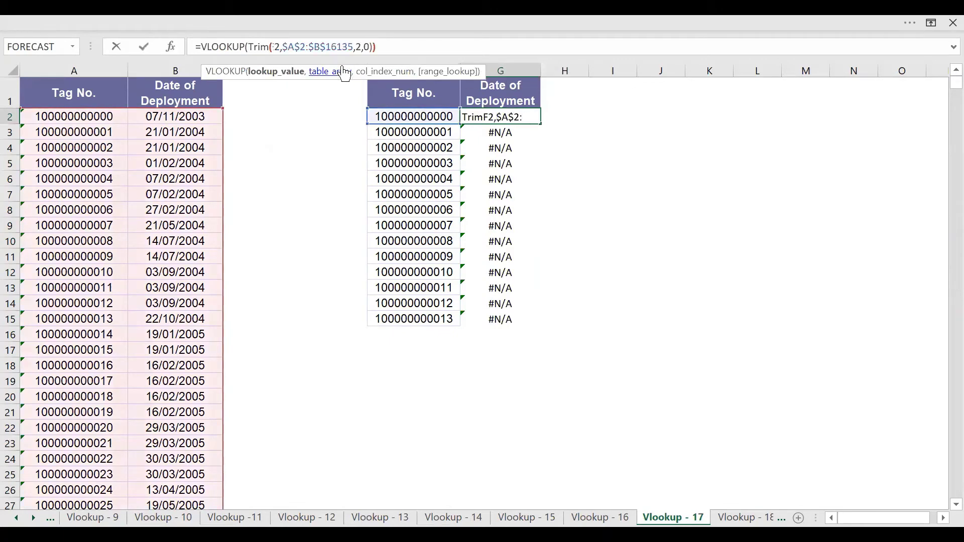
key(Right)
key(Right)
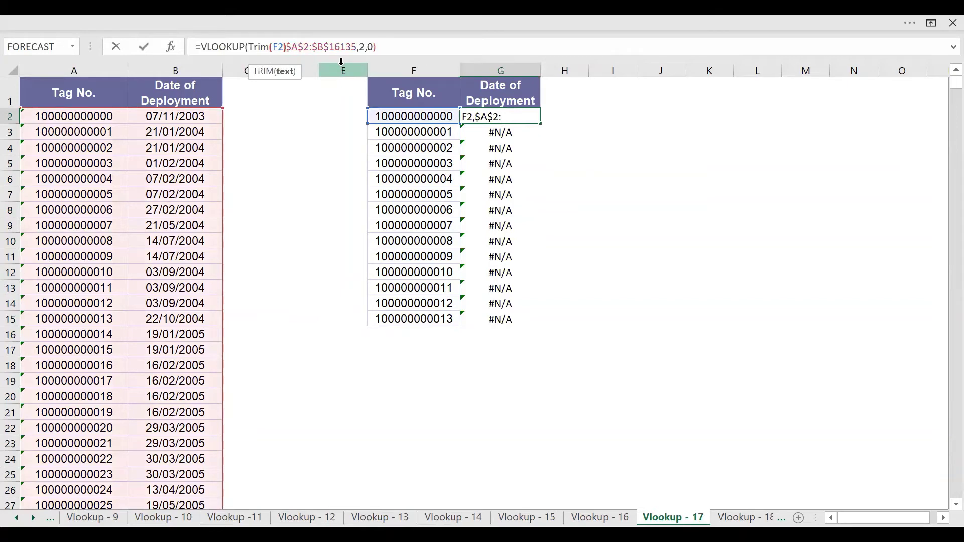
text())
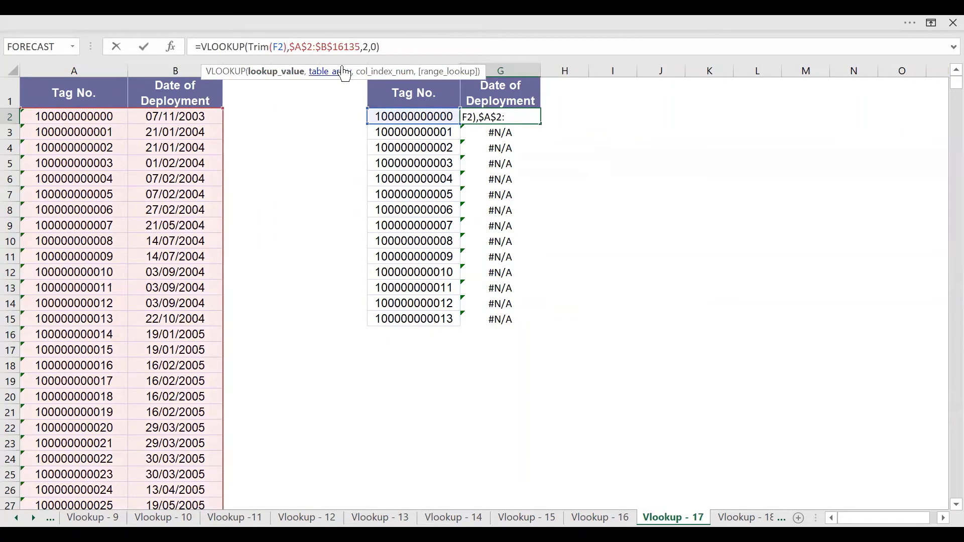
key(Return)
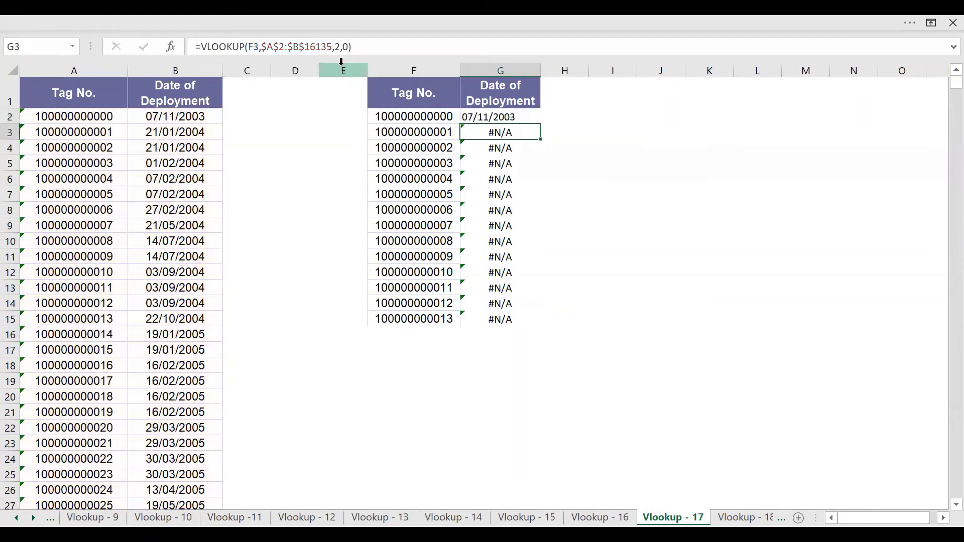
- Copy the TRIM lookup formula from G2 into G3:G15 and check the first tag cell in both tables
key(Up)
key(ctrl+c)
key(Down)
key(ctrl+shift+Down)
key(ctrl+v)
key(Up)
key(Left)
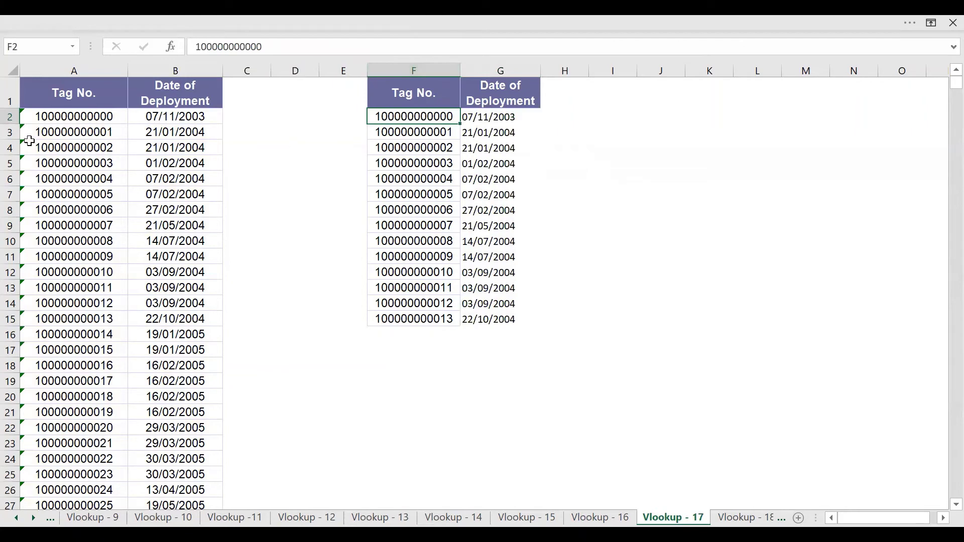
click(47, 116)
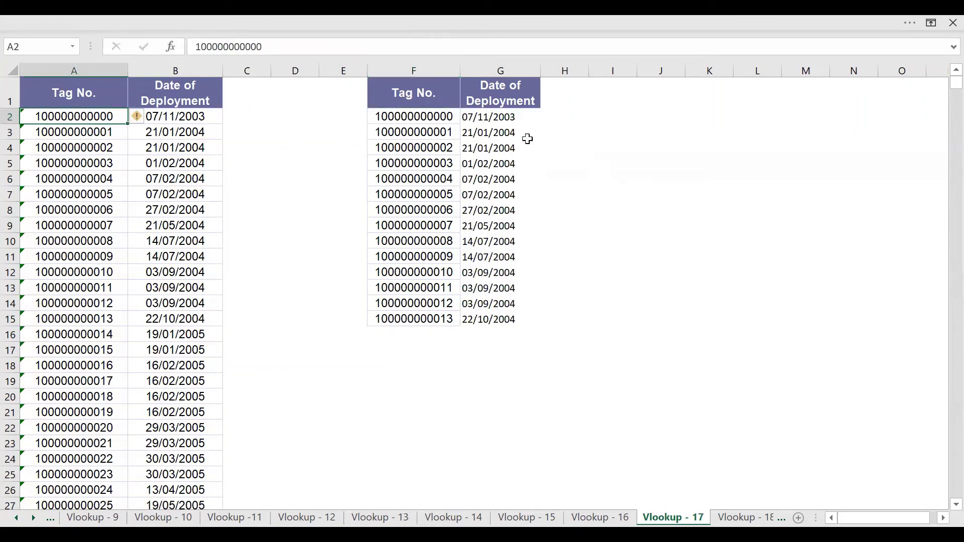
- Review the dates in G2:G15, then open the Vlookup - 18 sheet and compare the tag numbers in columns A and D
drag(502, 115, 513, 321)
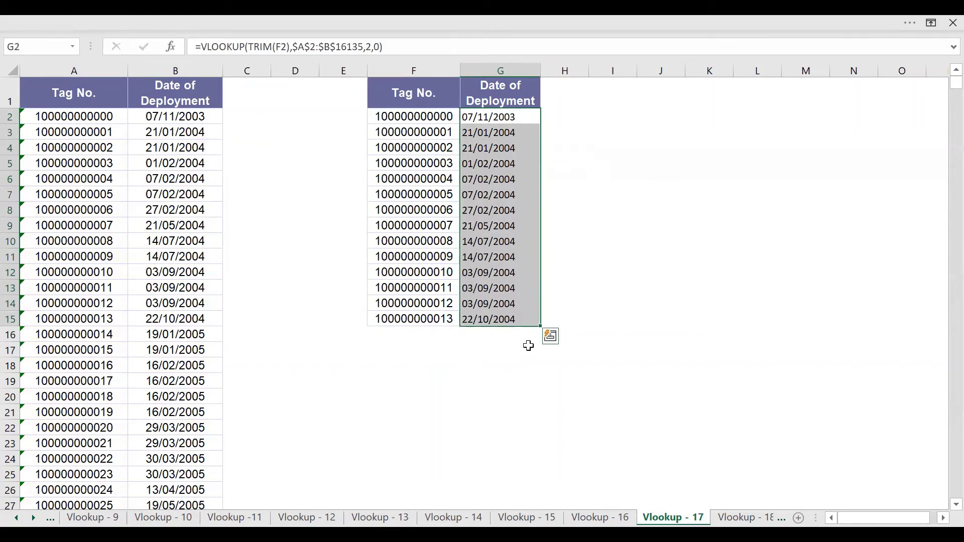
key(ctrl+Page_Down)
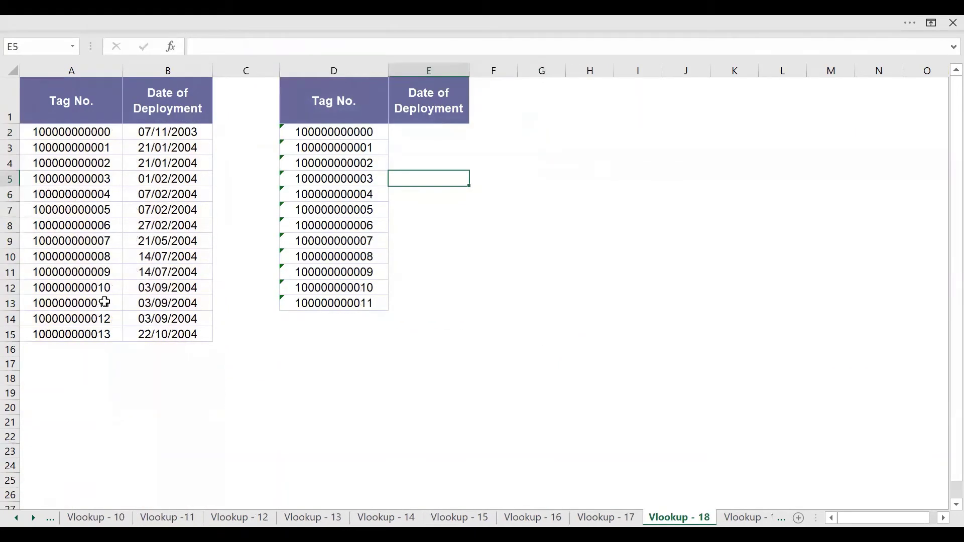
drag(95, 130, 57, 254)
click(209, 163)
click(333, 131)
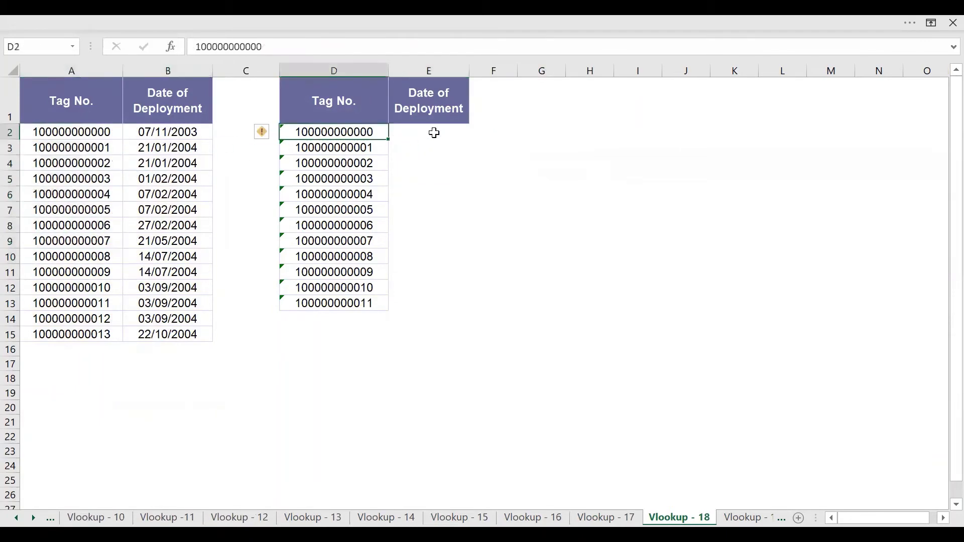
click(434, 132)
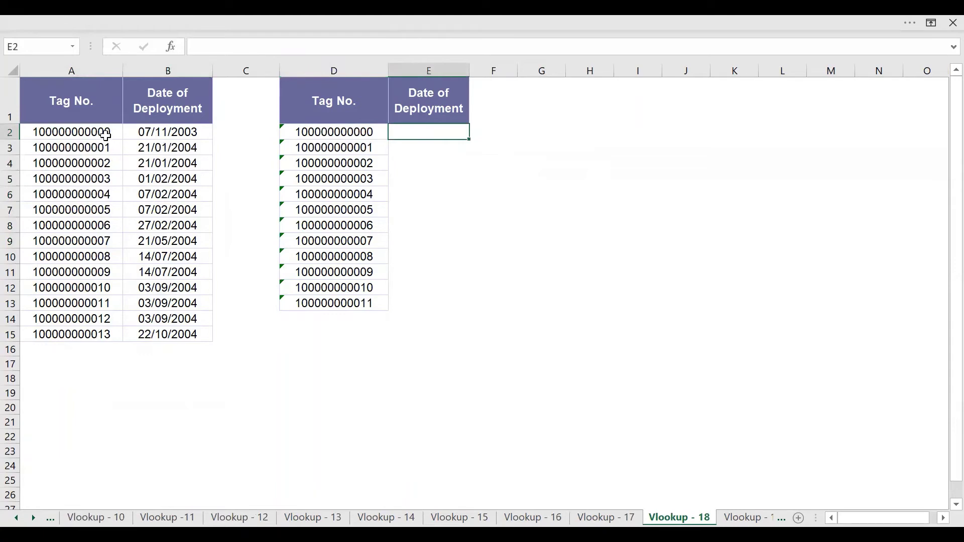
drag(106, 135, 101, 334)
drag(317, 118, 324, 298)
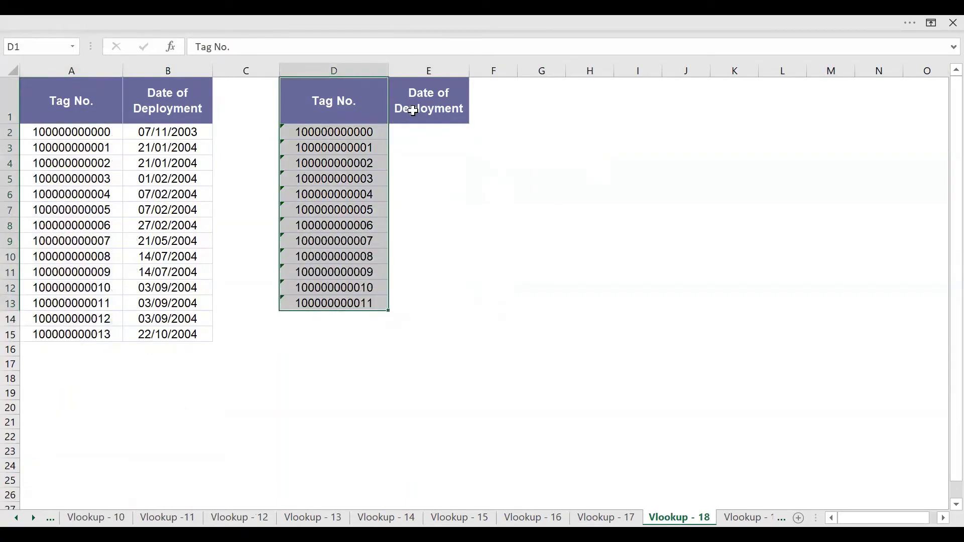
- Enter =VLOOKUP(D2,$A$2:$B$15,2,0) in E2 to look up the first tag's deployment date
click(425, 128)
text(=)
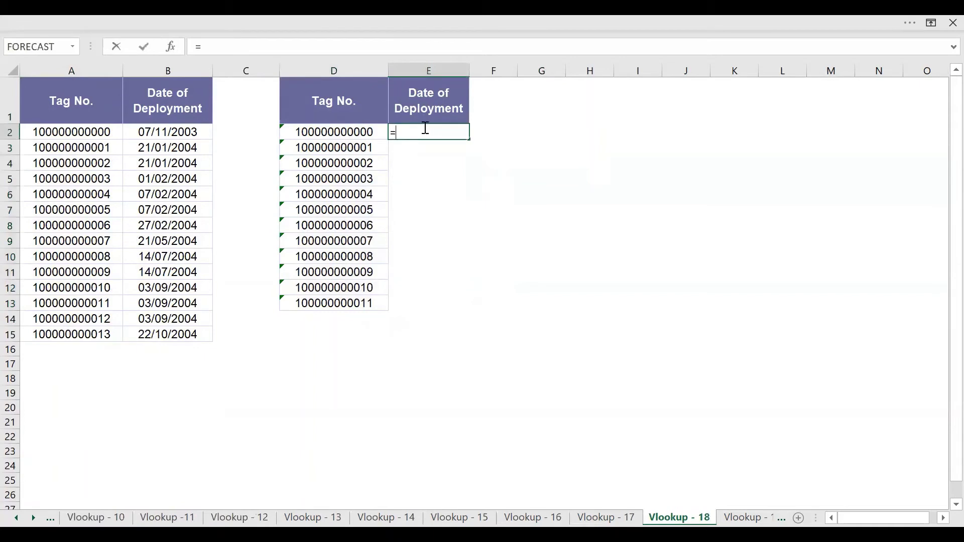
text(VLOOKUP()
key(Left)
text(,)
key(Left)
key(Left)
key(Left)
key(Left)
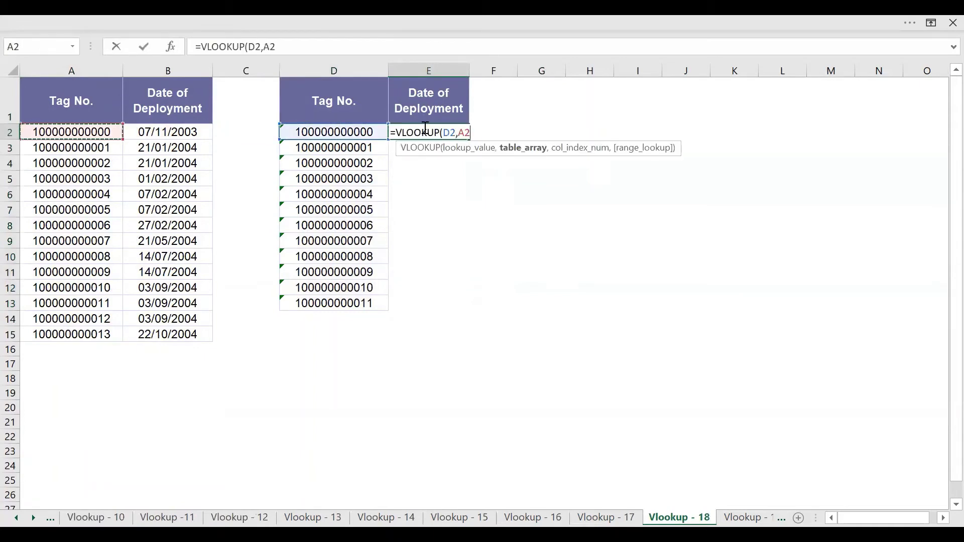
key(shift+Right)
key(ctrl+shift+Down)
key(F4)
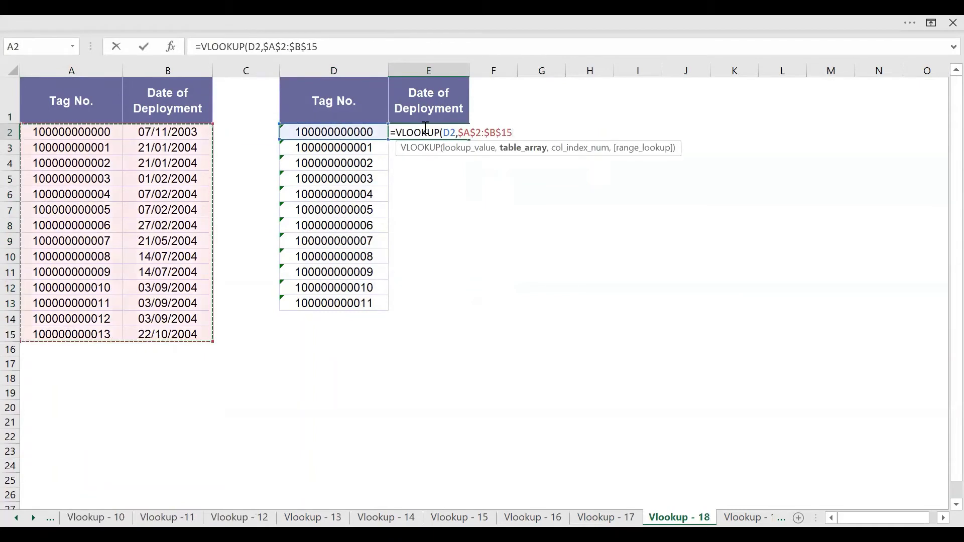
text(,2,0))
key(Return)
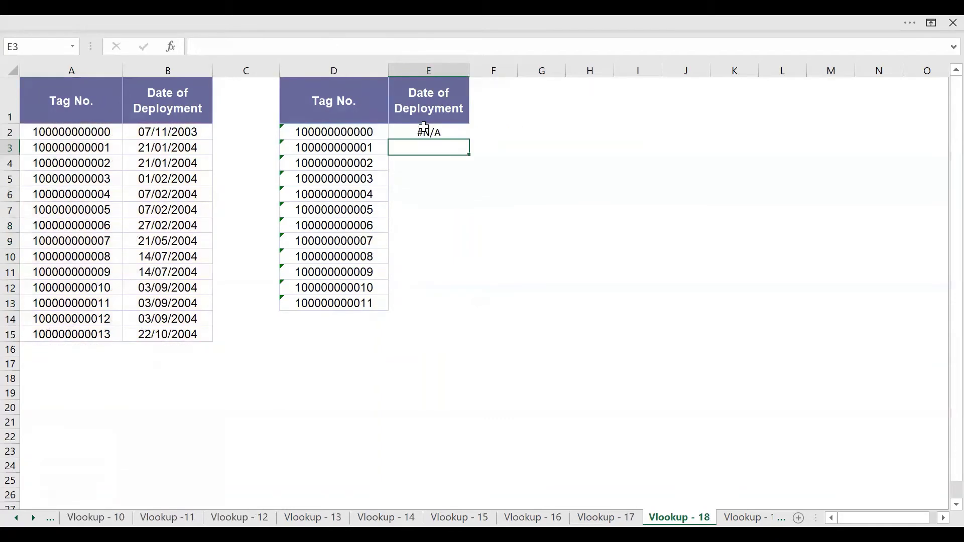
- Try converting the text-stored tag numbers in D2:D13 to numbers and undo the conversion
click(426, 132)
click(376, 133)
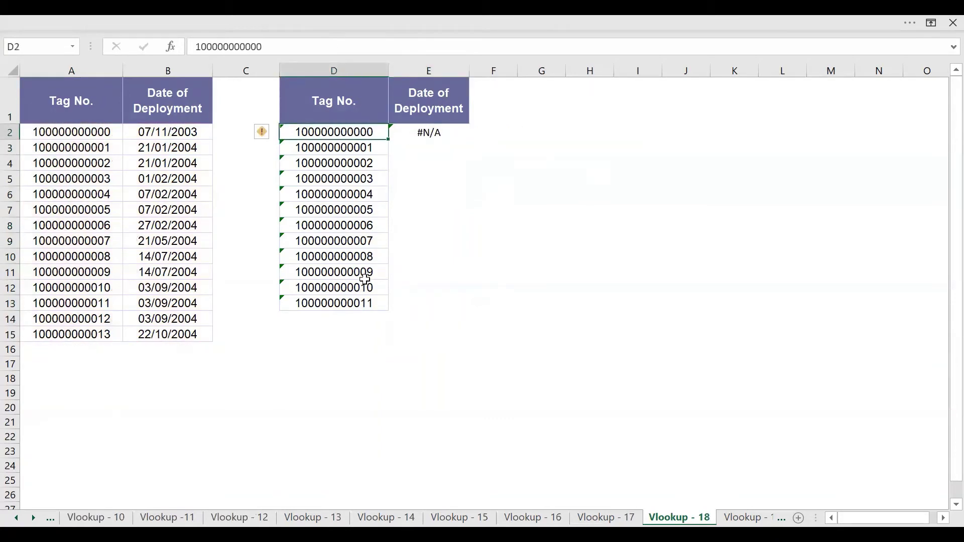
shift+click(363, 301)
click(265, 133)
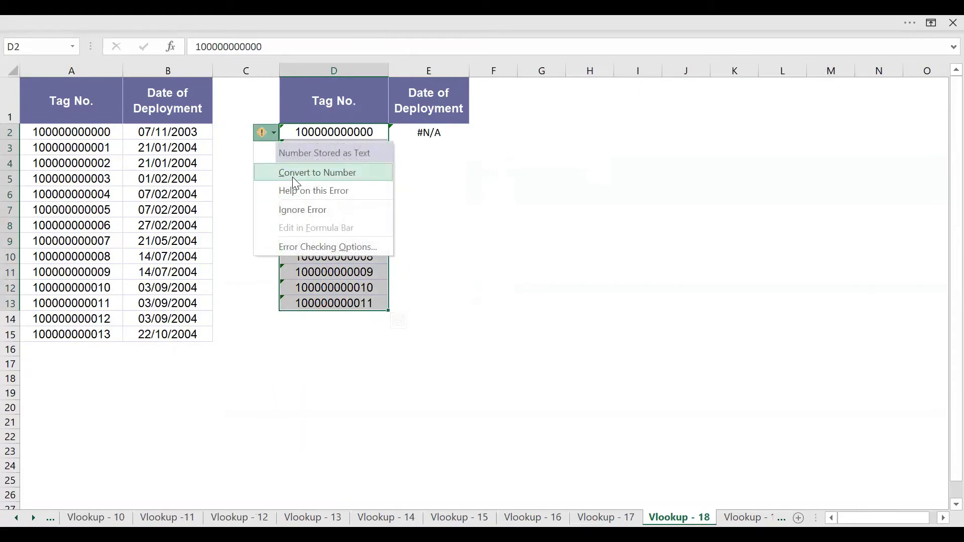
click(293, 177)
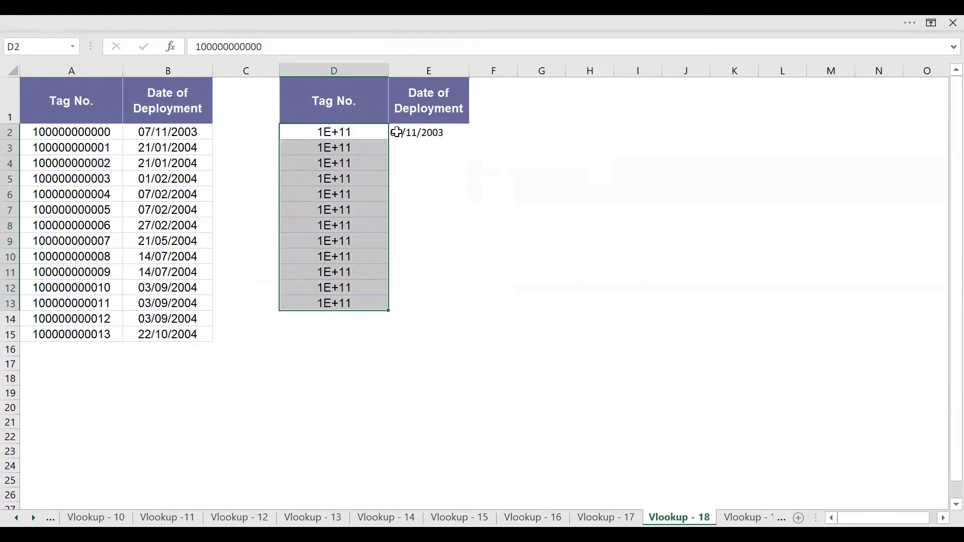
key(ctrl+z)
- Wrap the lookup value in E2 with INT so the formula reads =VLOOKUP(INT(D2),$A$2:$B$15,2,0)
click(420, 134)
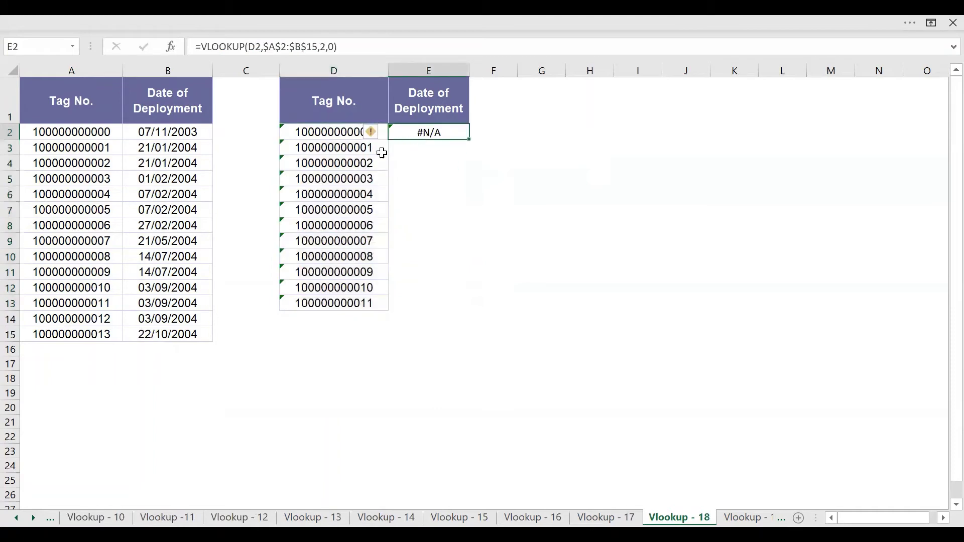
drag(331, 132, 333, 241)
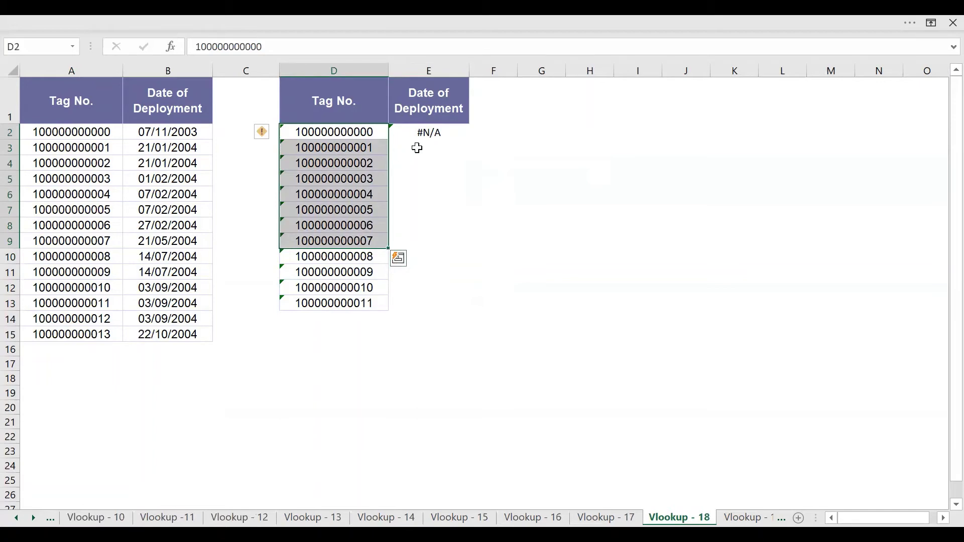
click(420, 138)
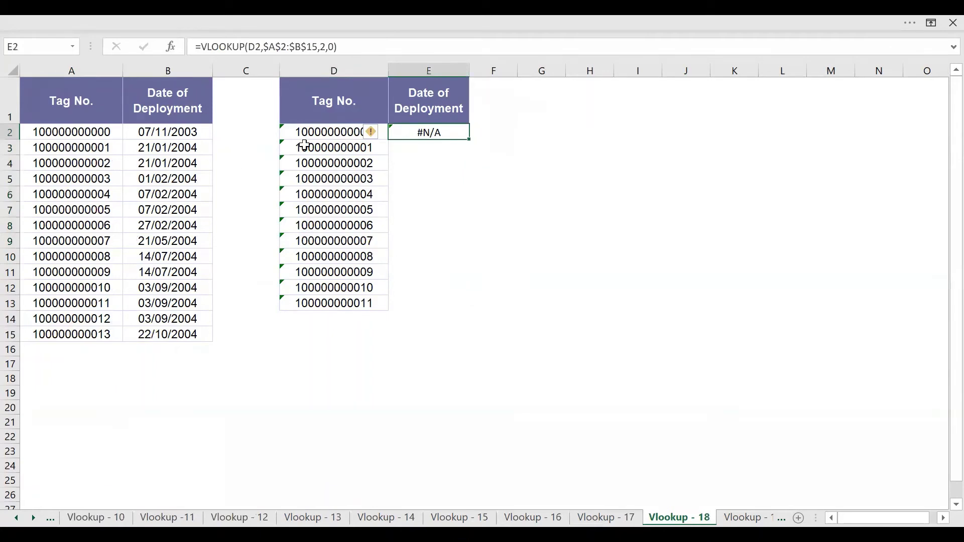
click(338, 133)
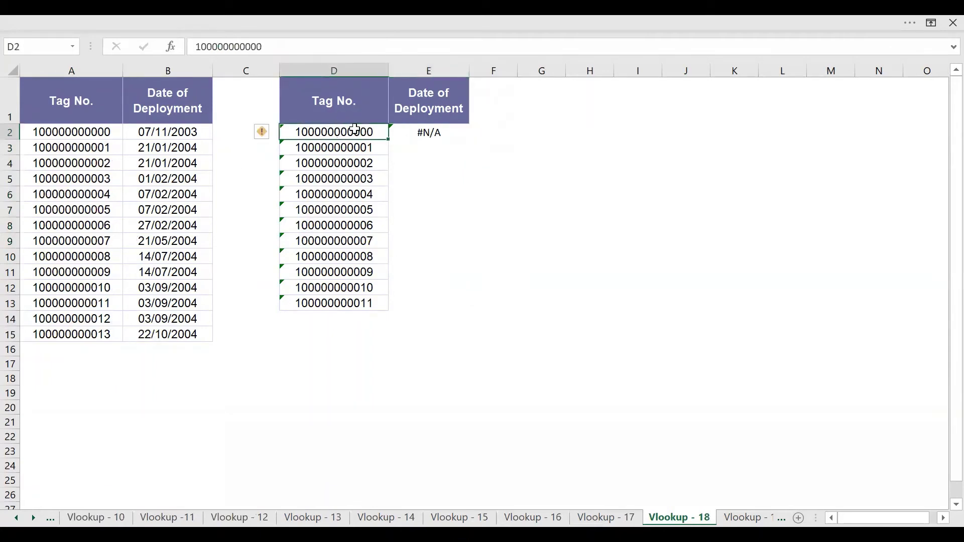
click(409, 128)
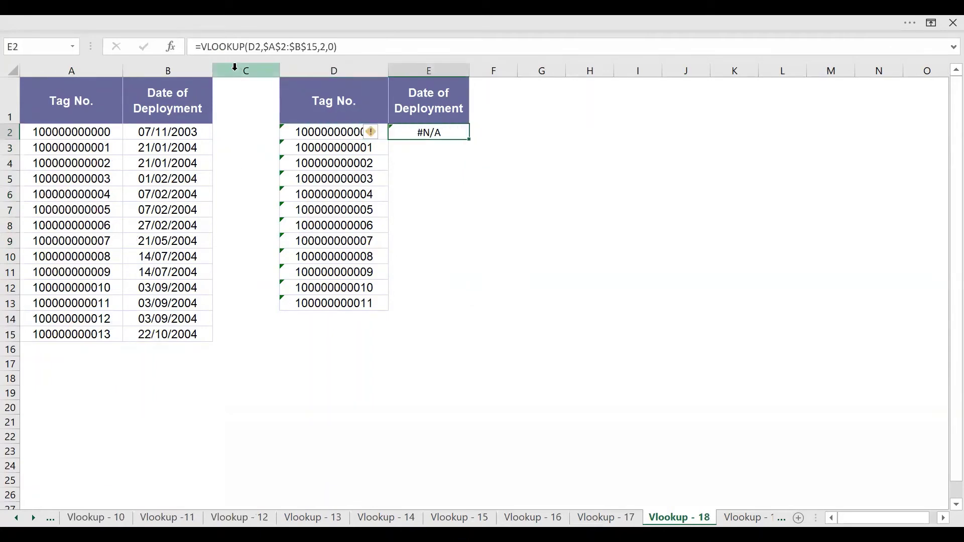
click(252, 48)
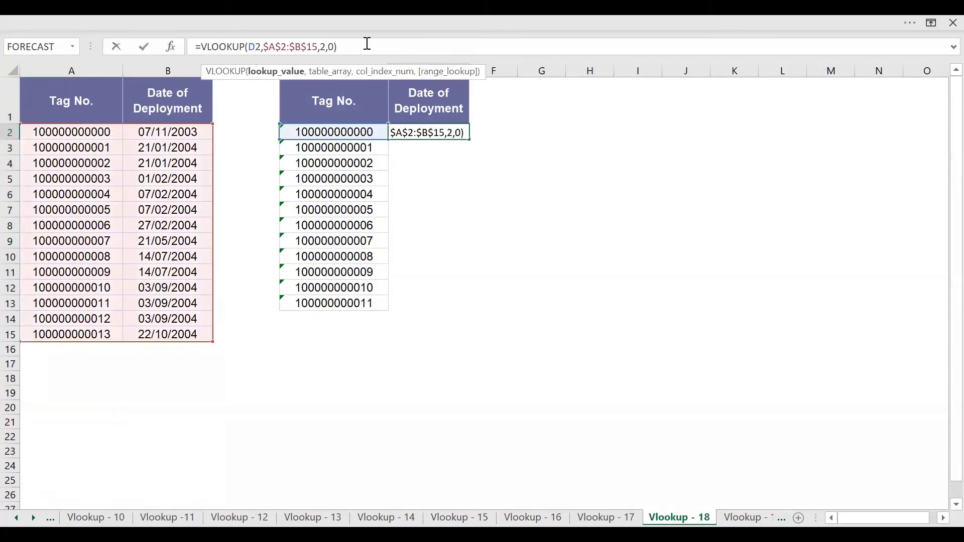
text(int()
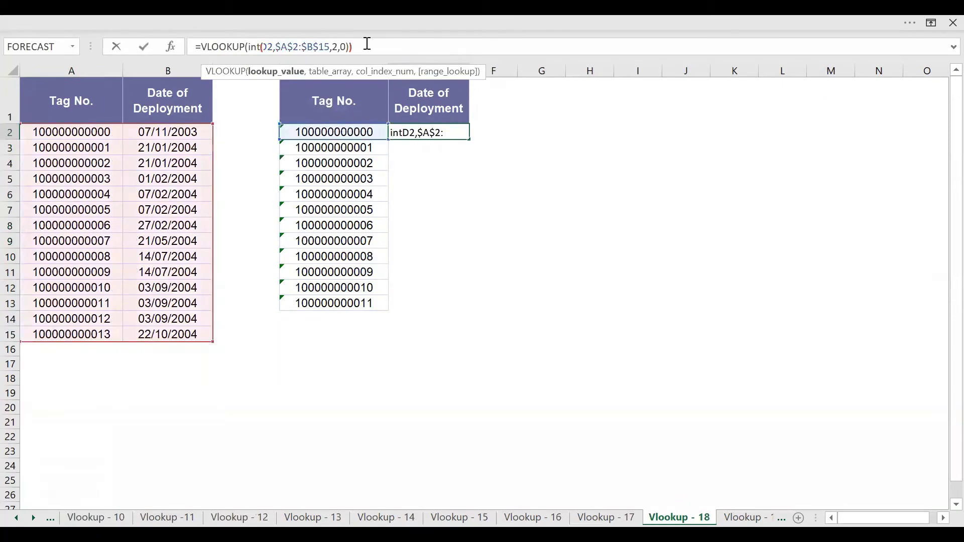
key(BackSpace)
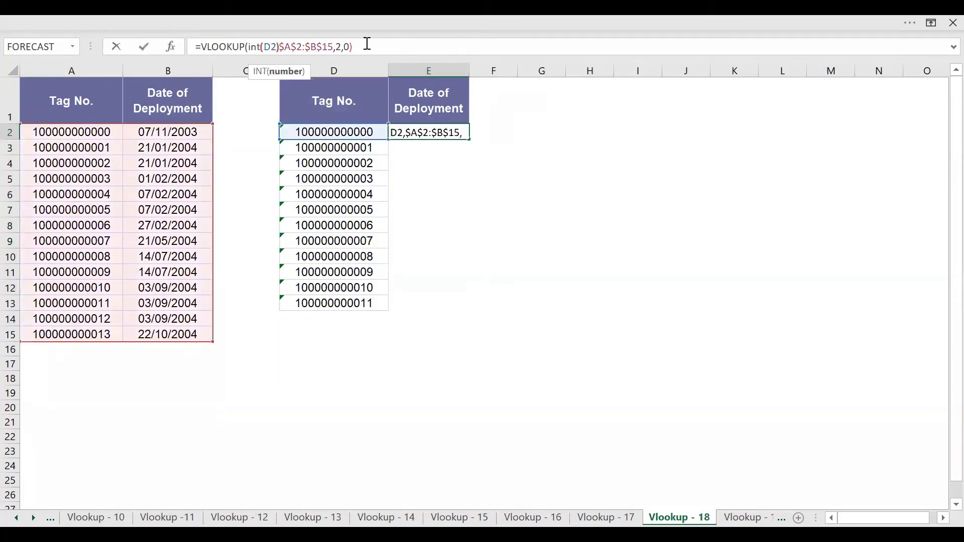
key(Return)
- Fill the INT lookup formula from E2 down through E13 and select the filled range
key(Up)
key(Left)
key(ctrl+Down)
key(Right)
key(ctrl+shift+Up)
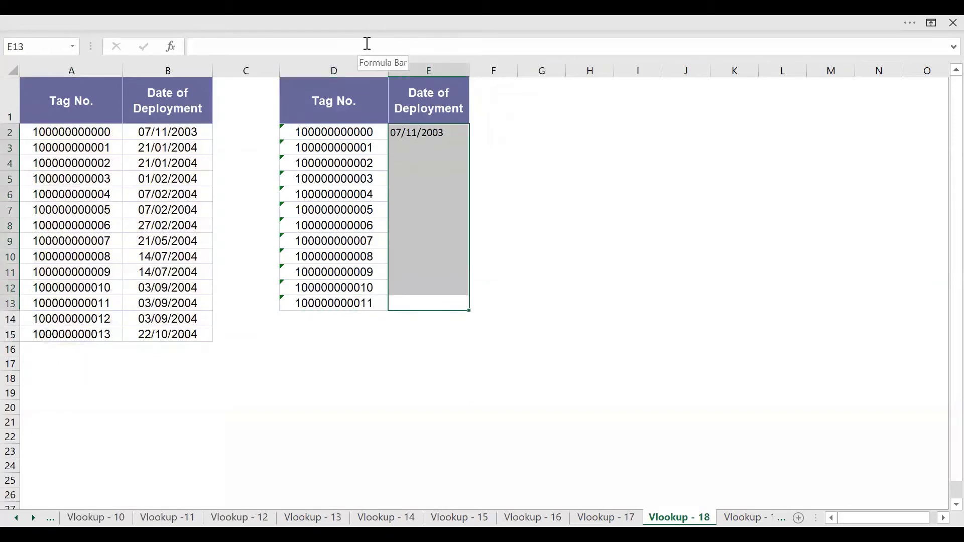
key(ctrl+d)
key(ctrl+Up)
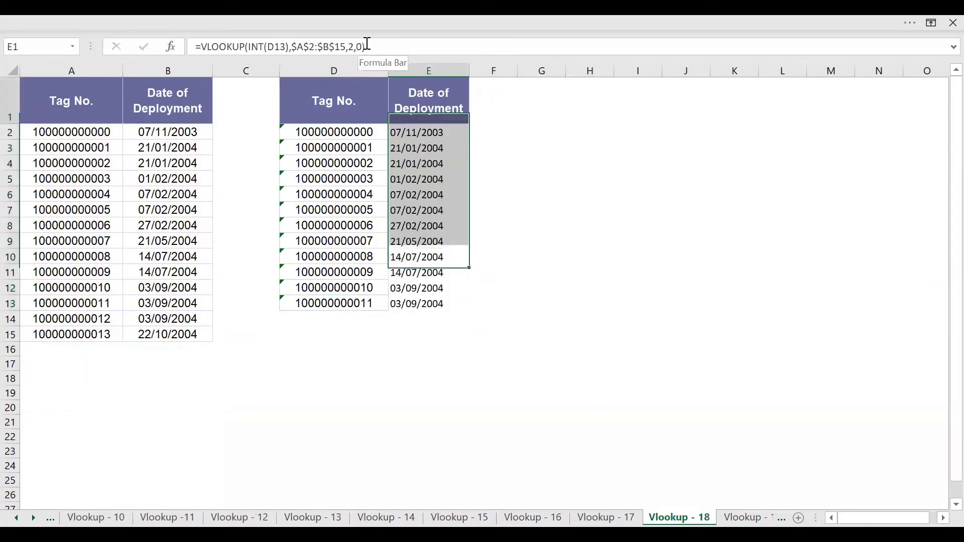
key(ctrl+shift+Down)
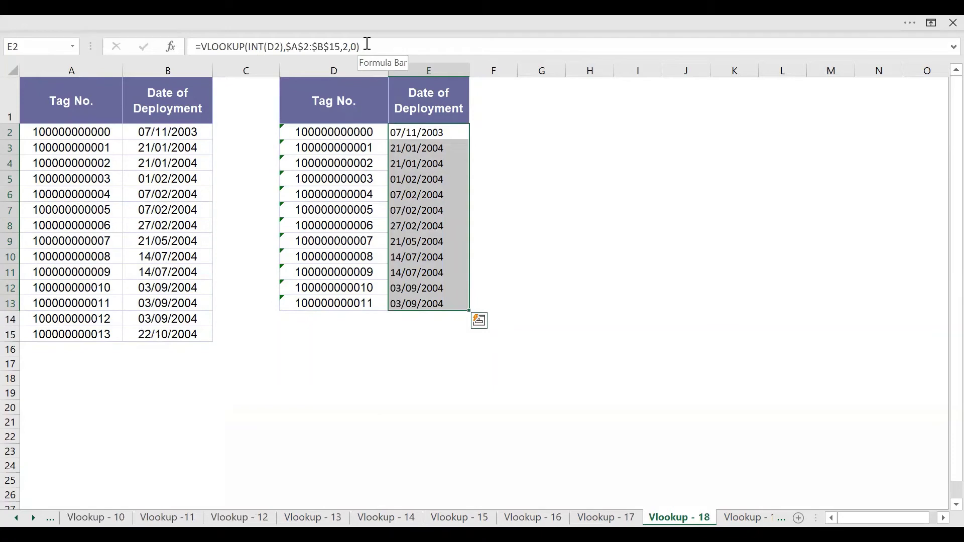
- Open the Vlookup - 19 sheet and examine the separate employee ID, location, company and salary tables
key(ctrl+Page_Down)
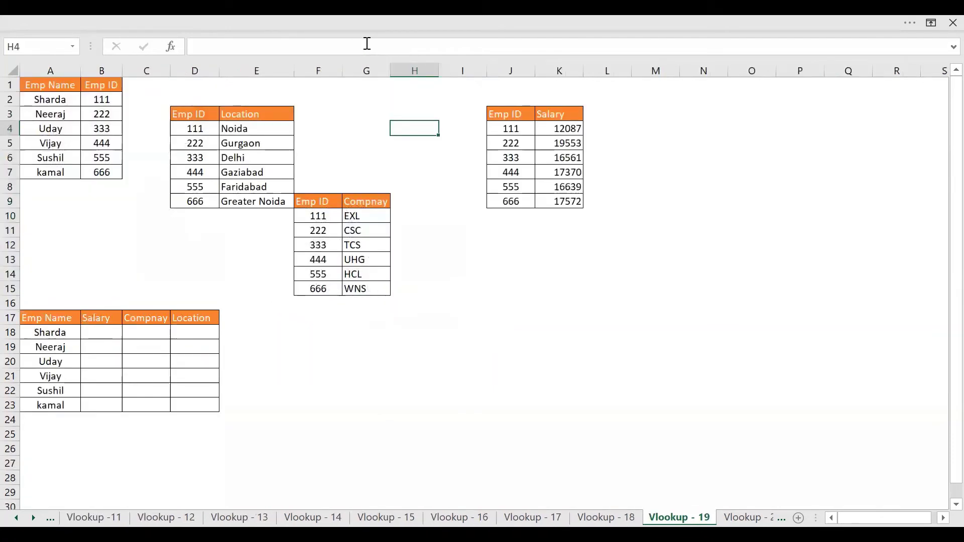
drag(47, 99, 60, 172)
drag(98, 100, 102, 172)
drag(194, 127, 197, 201)
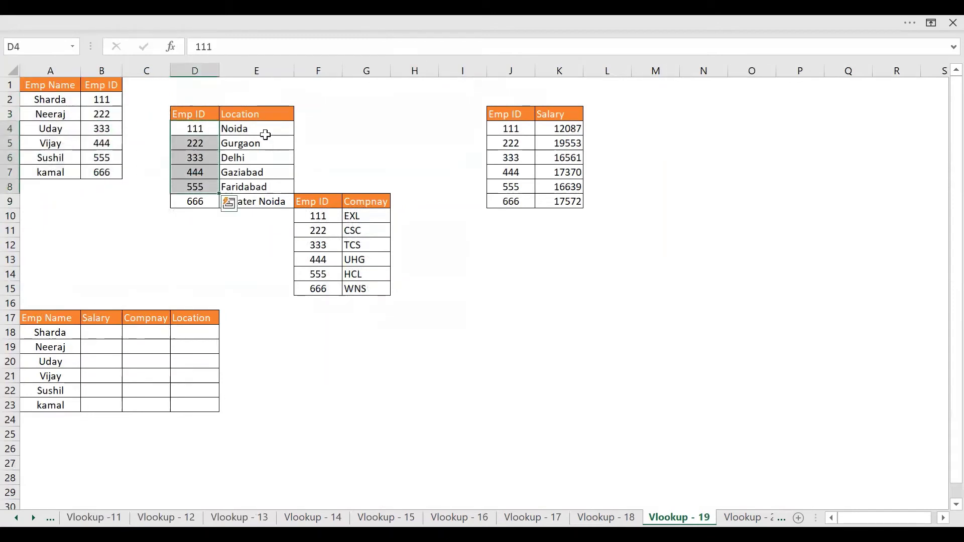
drag(266, 131, 257, 202)
click(305, 218)
drag(312, 232, 354, 287)
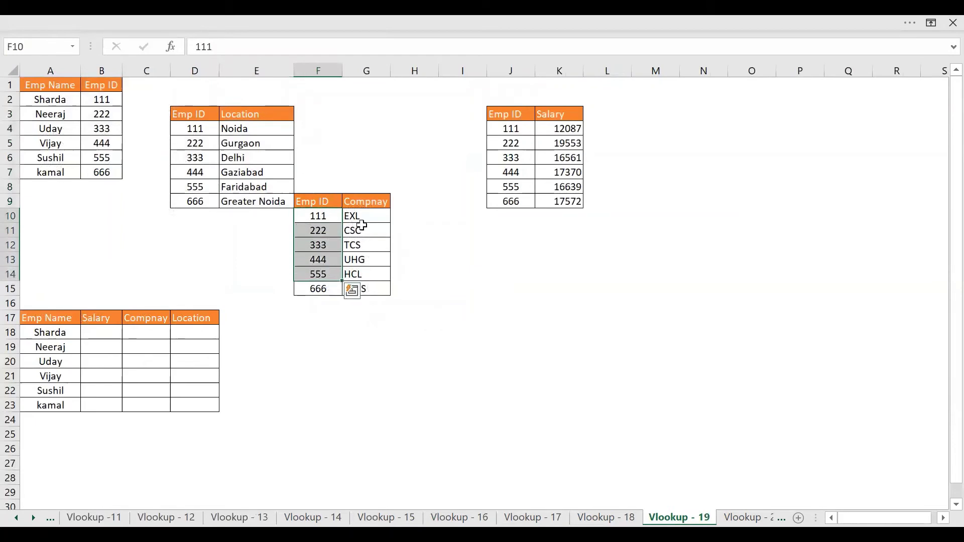
drag(358, 217, 401, 318)
drag(513, 129, 510, 202)
drag(577, 126, 562, 202)
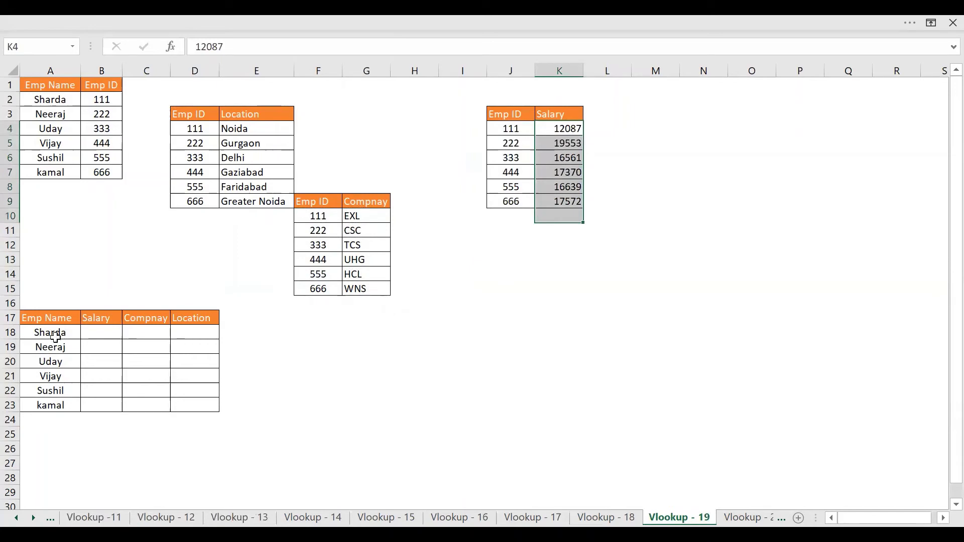
- Compare the employee names in the summary table at A17:D23 with the Emp ID and Salary columns in J3:K9
click(55, 335)
drag(56, 335, 56, 407)
click(97, 345)
click(96, 333)
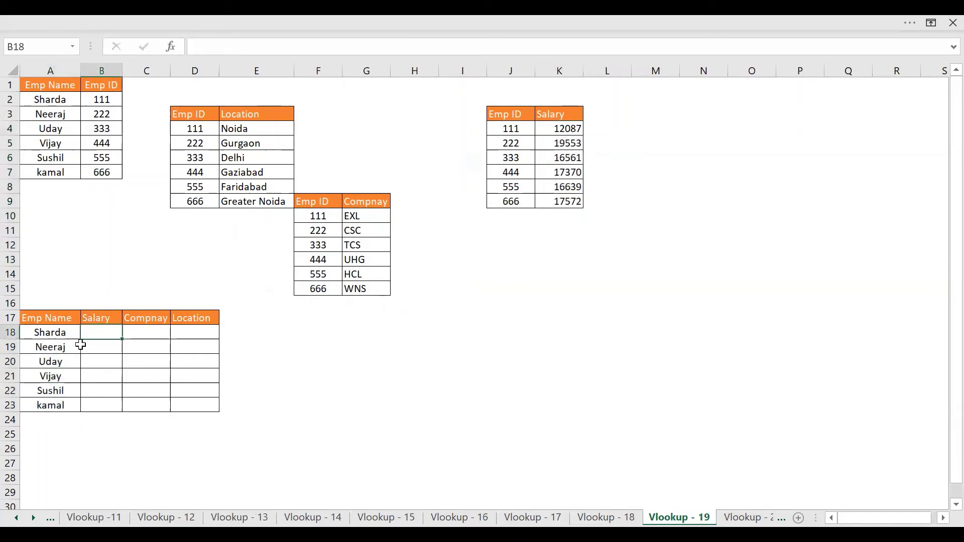
drag(523, 136, 558, 194)
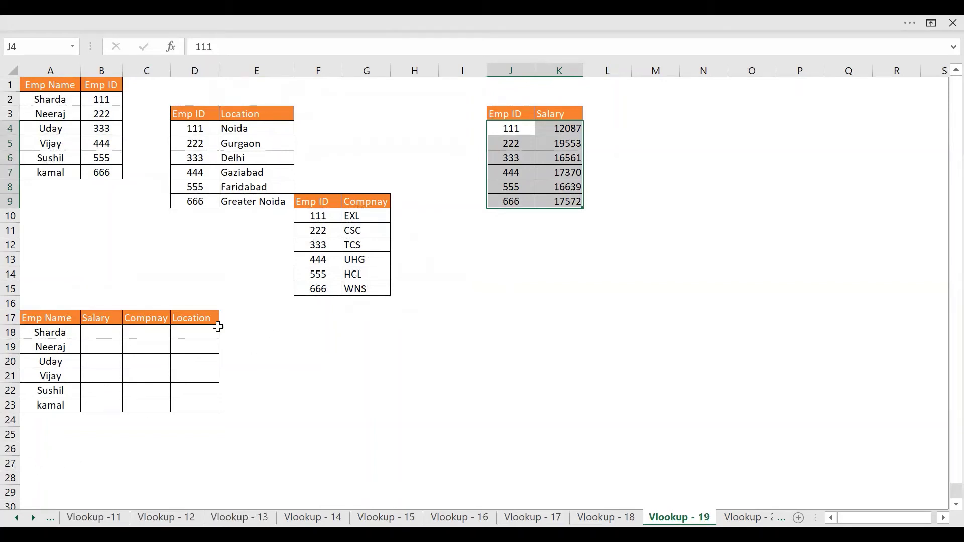
click(44, 334)
click(242, 334)
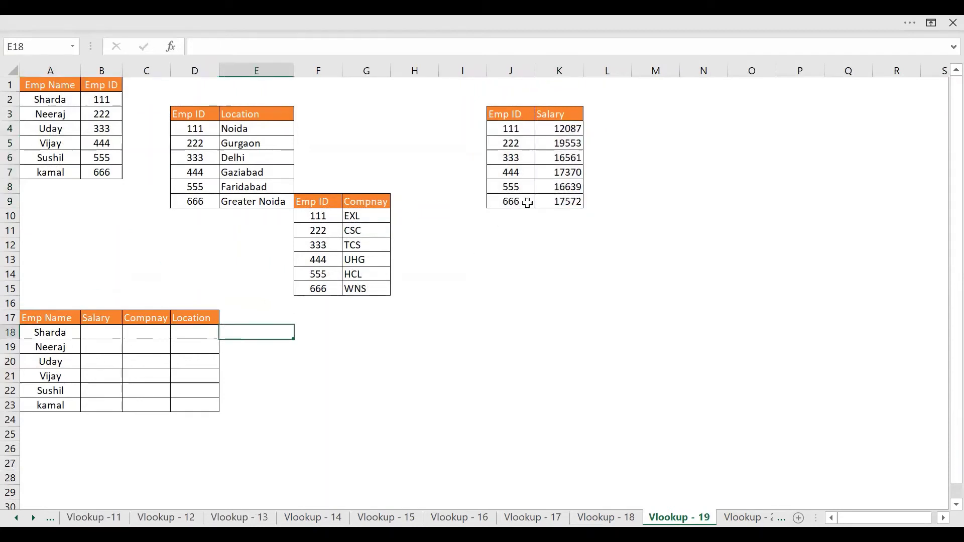
drag(529, 129, 526, 210)
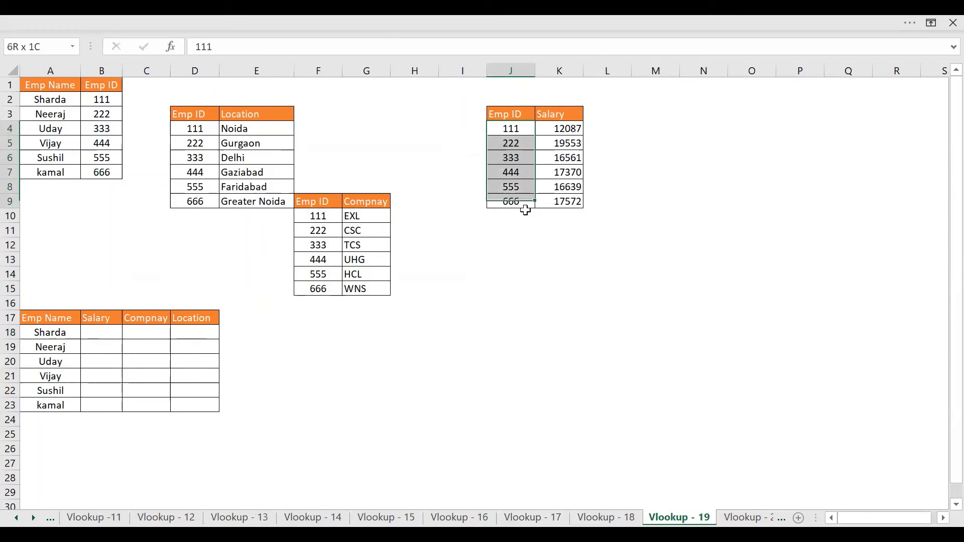
- Enter =VLOOKUP(A18,$A$2:$B$7,2,0) in E18 to return the employee ID for the name in A18
click(254, 331)
text(=)
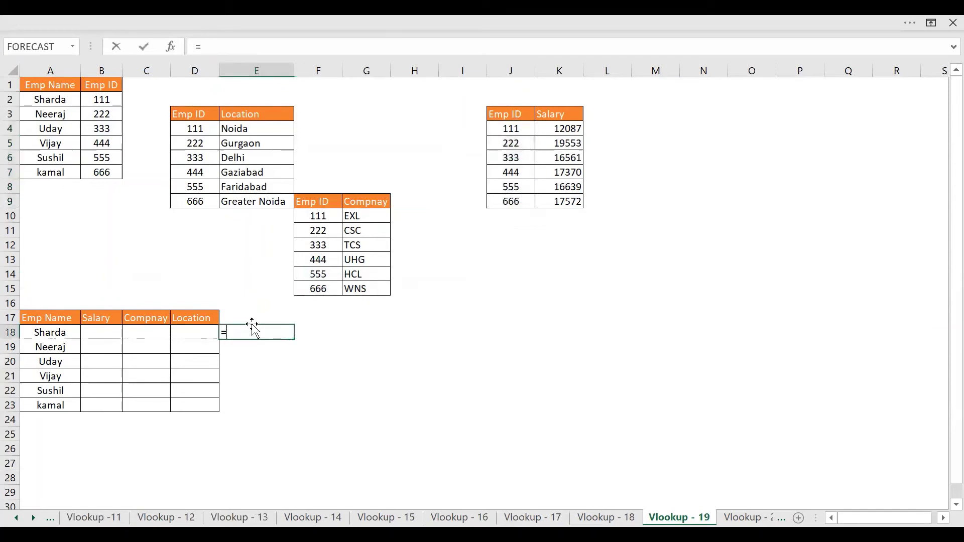
text(VLOOKUP()
key(Left)
key(Left)
key(Left)
key(Left)
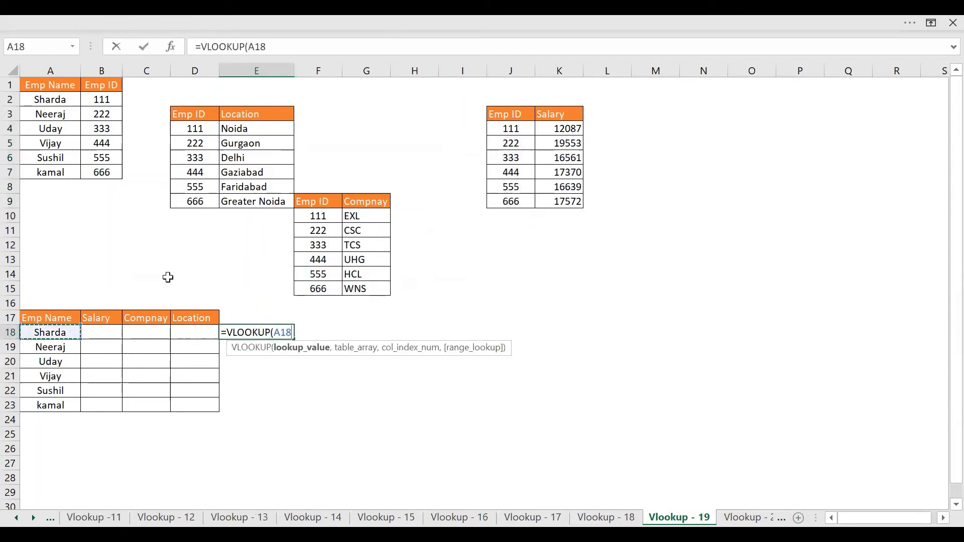
text(,)
click(62, 97)
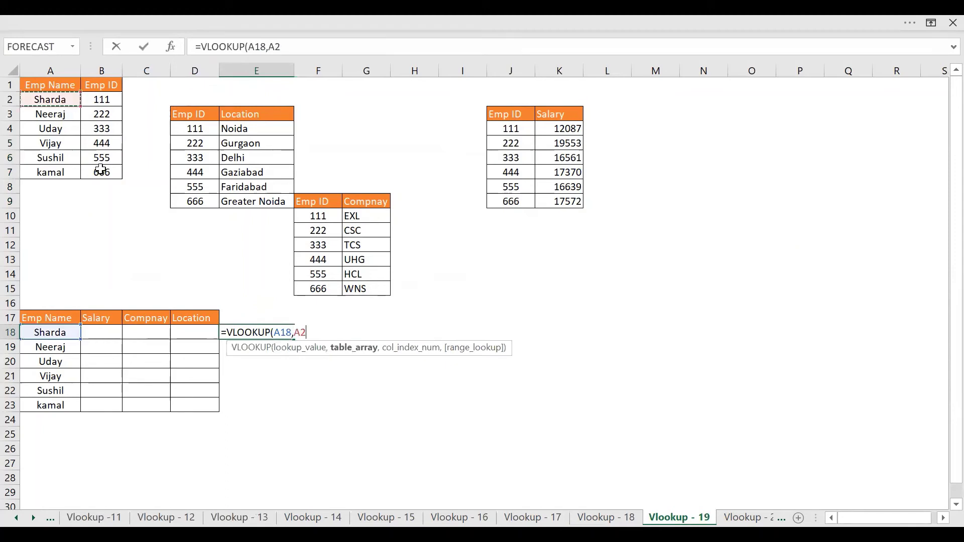
drag(101, 169, 98, 170)
key(F4)
text(,2)
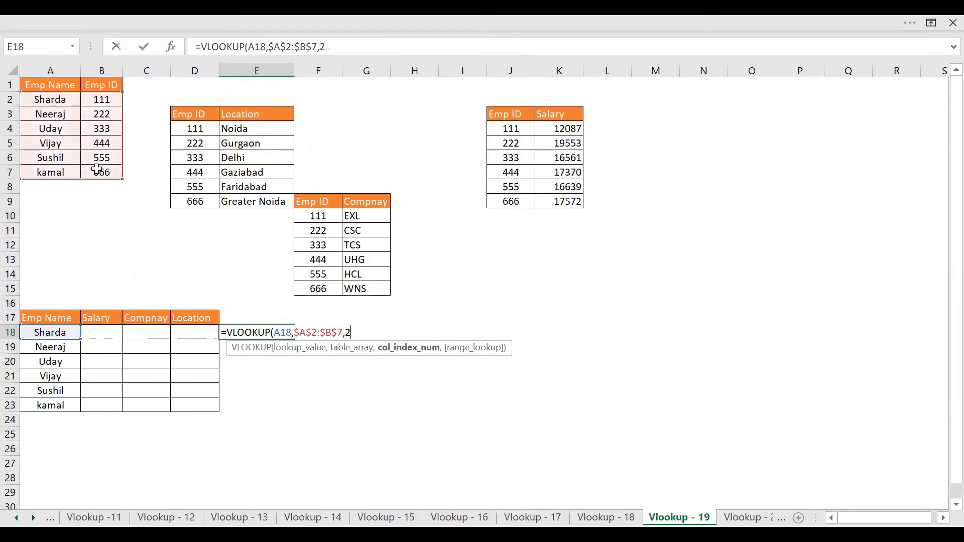
key(Return)
- Fill the employee ID lookup formula from E18 down through E23
key(Up)
key(shift+Down)
key(shift+Down)
key(shift+Down)
key(shift+Down)
key(shift+Down)
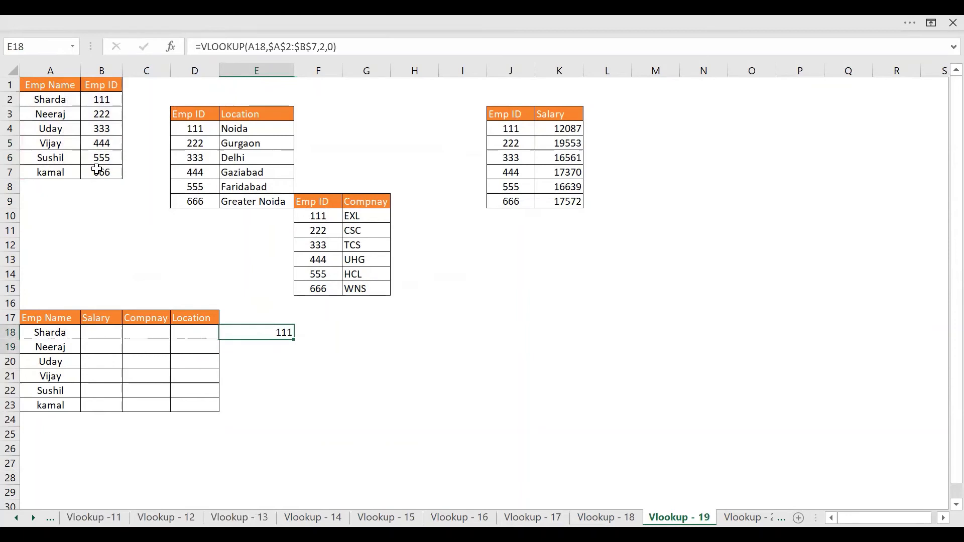
key(ctrl+d)
- Start a VLOOKUP formula in Salary cell B18 with the employee ID in E18 as the lookup value
key(Left)
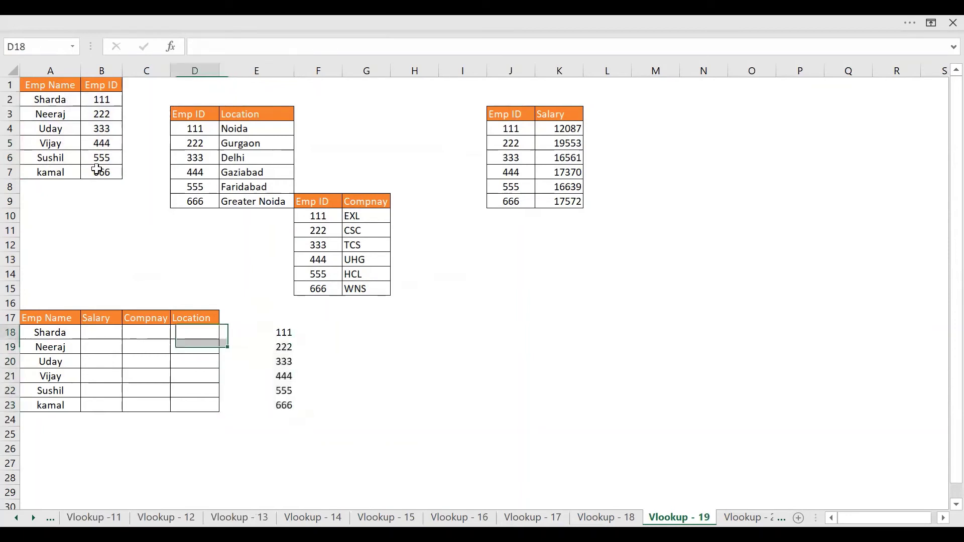
key(Left)
key(Left)
key(Left)
key(Right)
text(=)
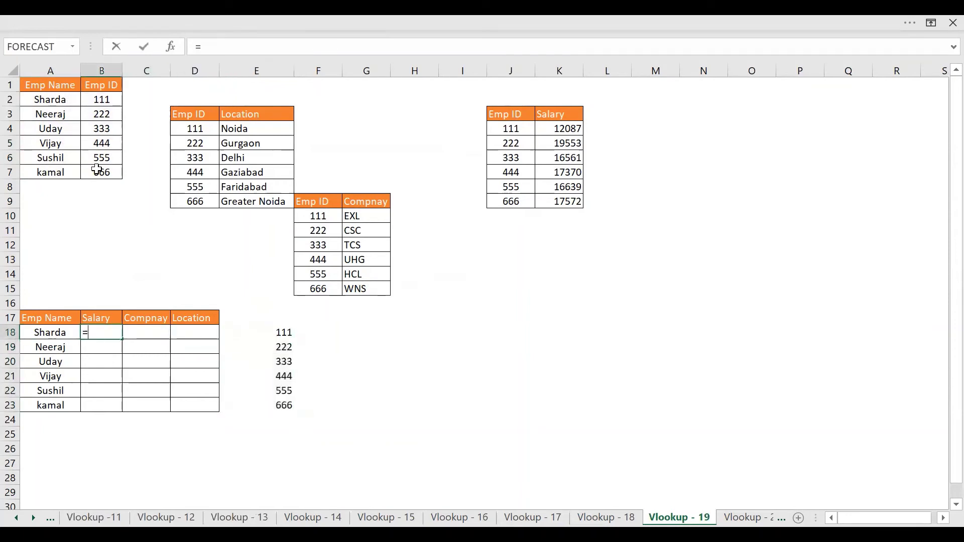
text(VLOOKUP()
key(Right)
key(Right)
key(Right)
key(Right)
key(Left)
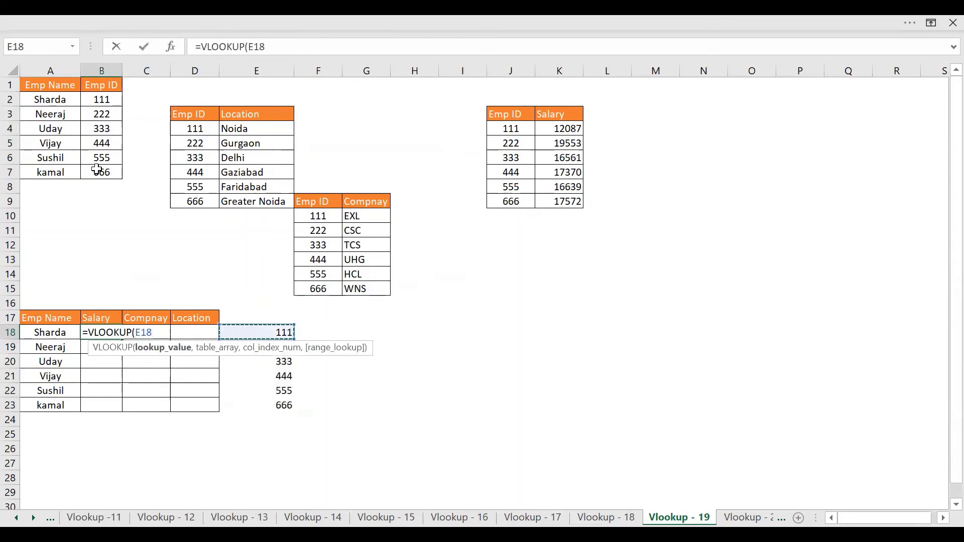
- Complete the B18 formula with table array $J$4:$K$9, column index 2 and exact match 0
text(,)
drag(518, 132, 554, 202)
key(F4)
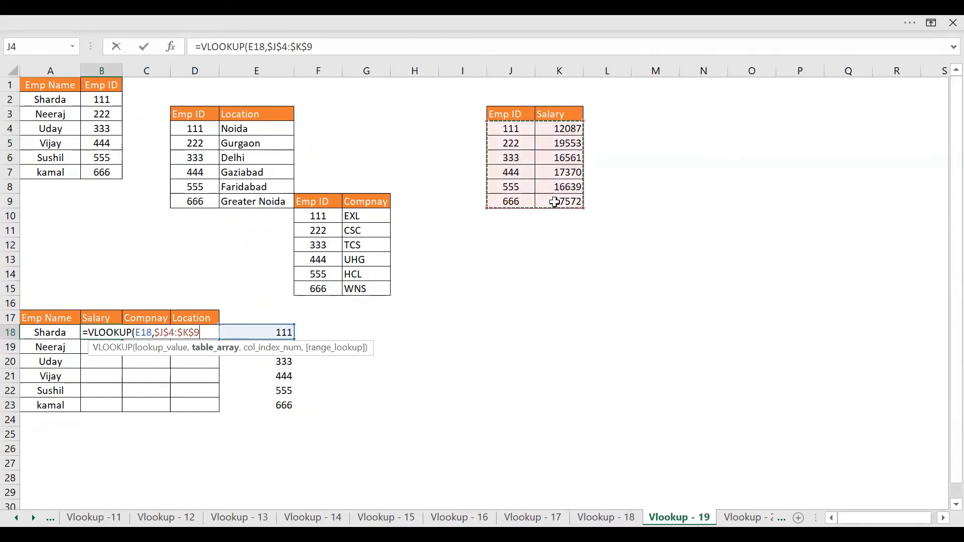
text(,2,0)
key(ctrl+Return)
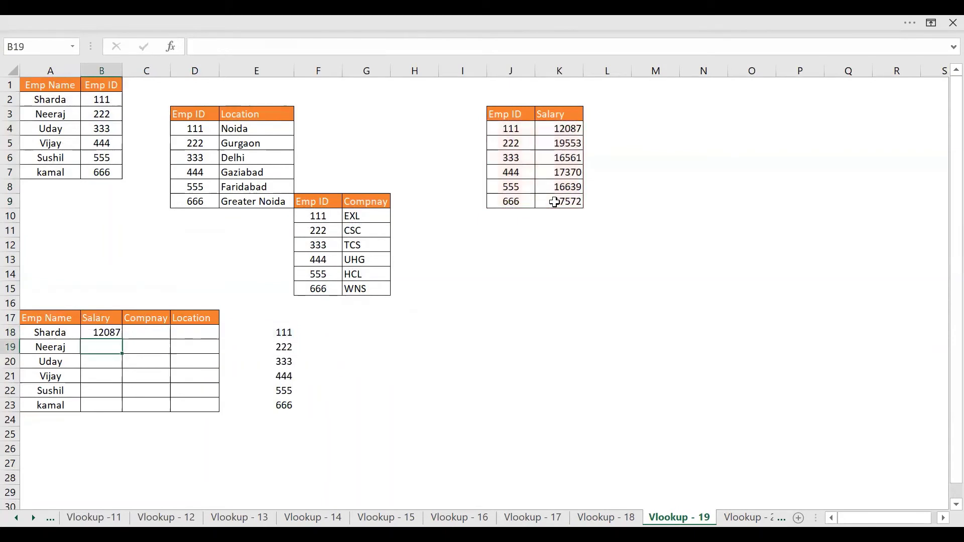
- Fill the salary lookup formula from B18 down through B23
key(shift+Down)
key(shift+Down)
key(shift+Down)
key(shift+Down)
key(shift+Down)
key(shift+Down)
key(shift+Down)
key(shift+Down)
key(shift+Down)
key(shift+Down)
key(shift+Down)
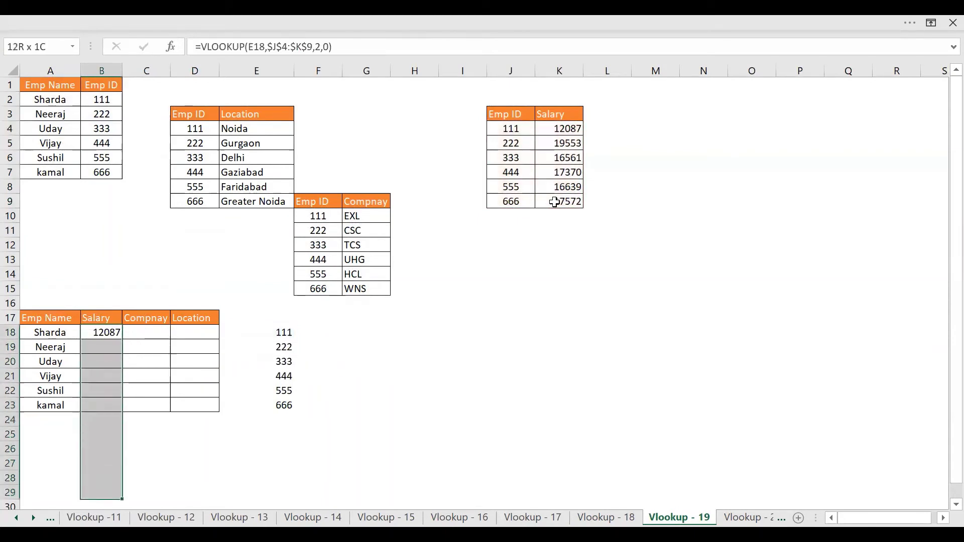
key(shift+Up)
key(shift+Up)
key(shift+Up)
key(shift+Up)
key(shift+Up)
key(shift+Up)
key(ctrl+d)
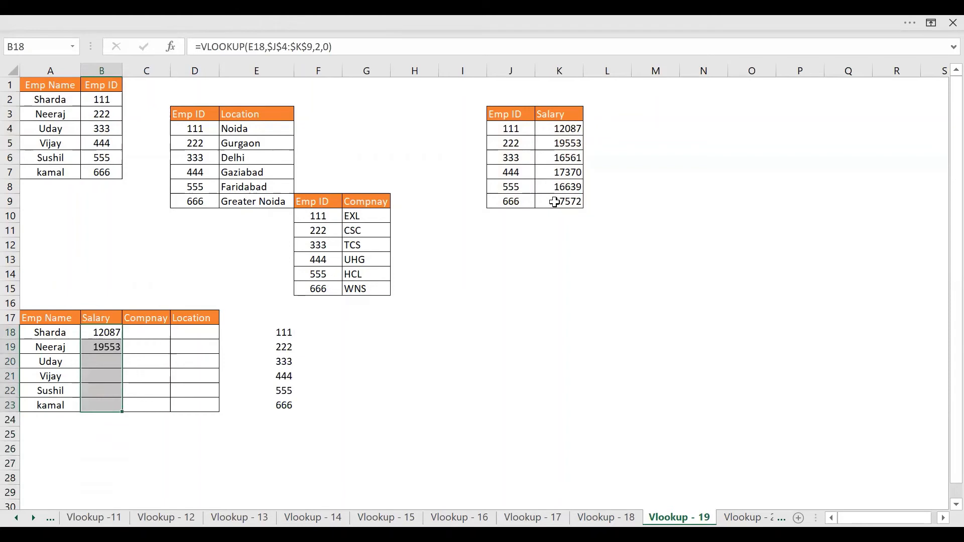
- Label cell E17 above the looked-up employee IDs as "Helping column"
click(258, 317)
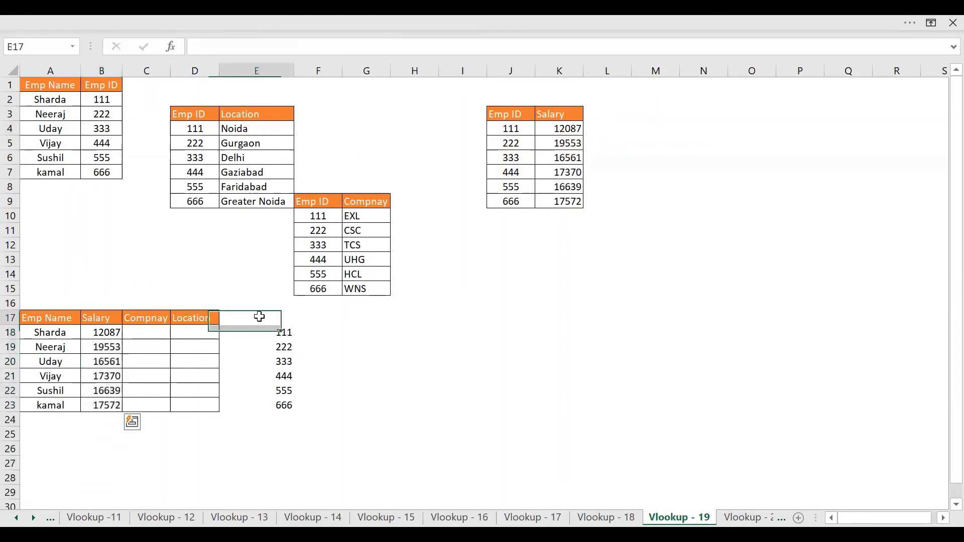
text(Heloping)
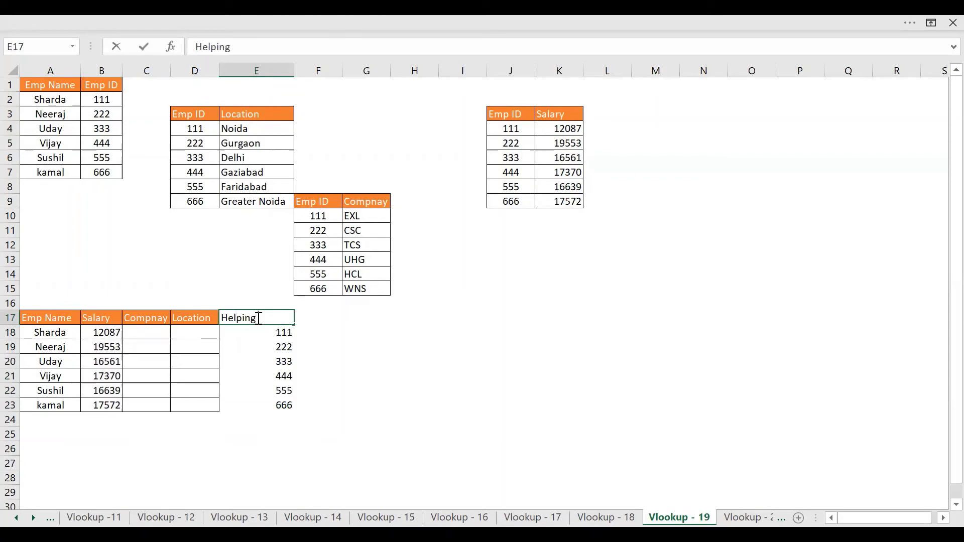
text( column)
key(Return)
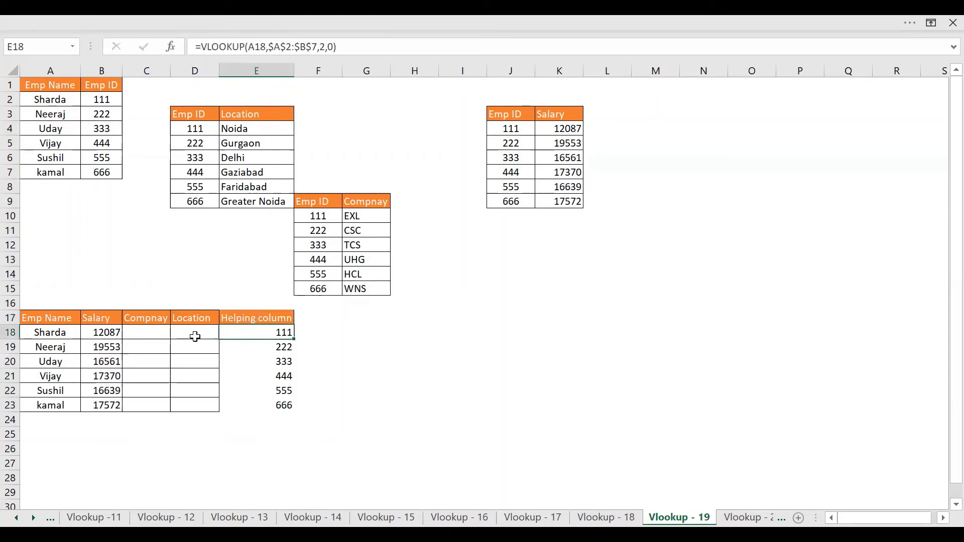
- Copy the summary table A17:D23 and paste the duplicate starting at H17
drag(39, 318, 185, 405)
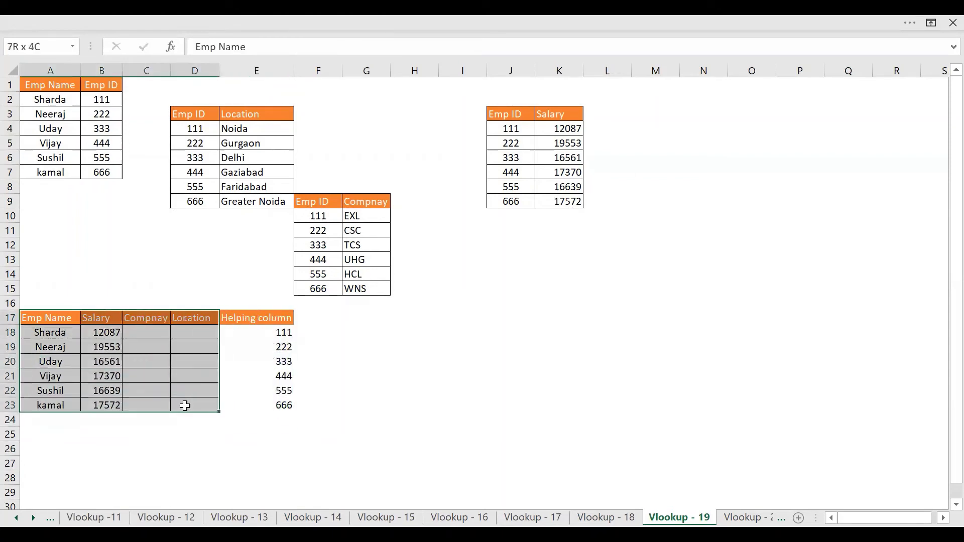
key(ctrl+c)
click(58, 434)
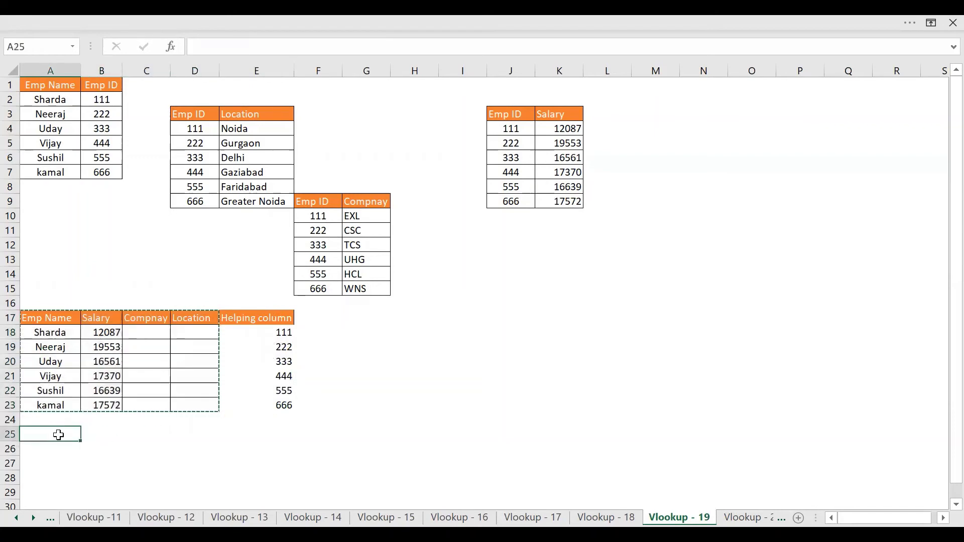
click(409, 312)
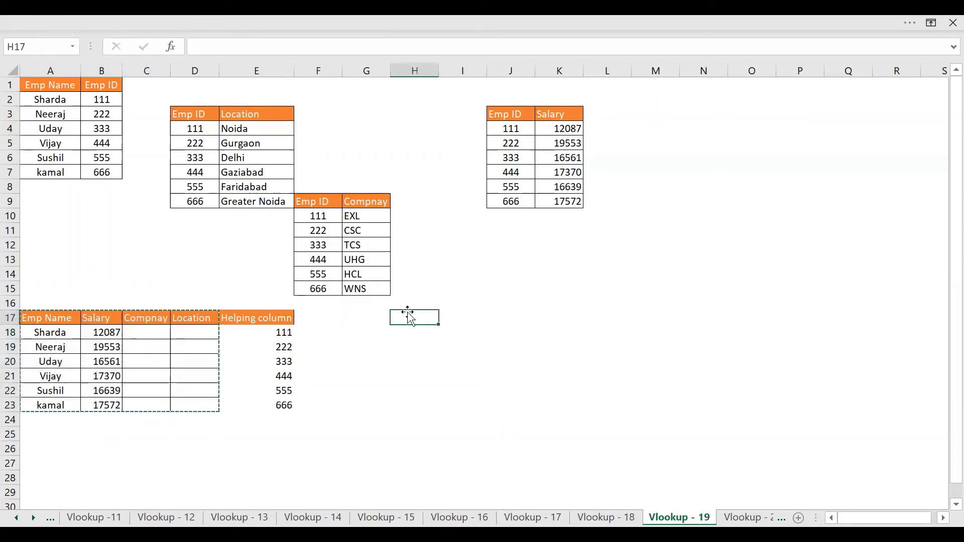
key(ctrl+v)
- Clear the pasted salary formulas from I18:I23 in the duplicate table
click(462, 333)
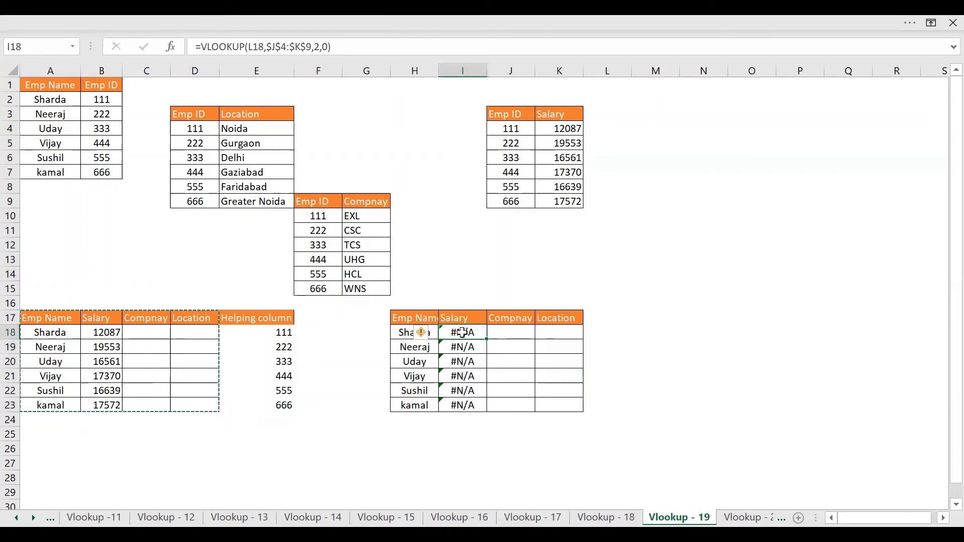
drag(462, 333, 467, 406)
key(Delete)
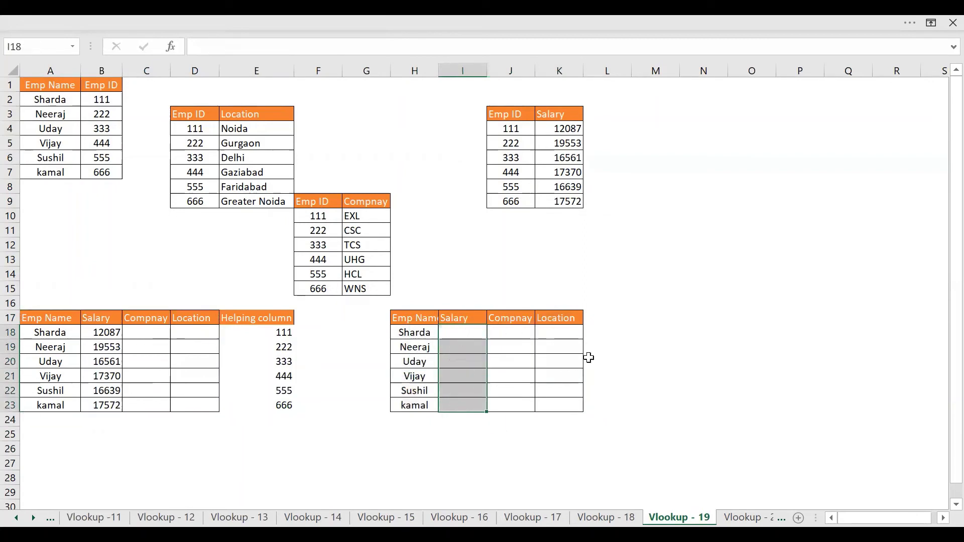
- Start a VLOOKUP in I18 with VLOOKUP(H18,$A$2:$B$7,2,0) nested as its lookup value
click(472, 332)
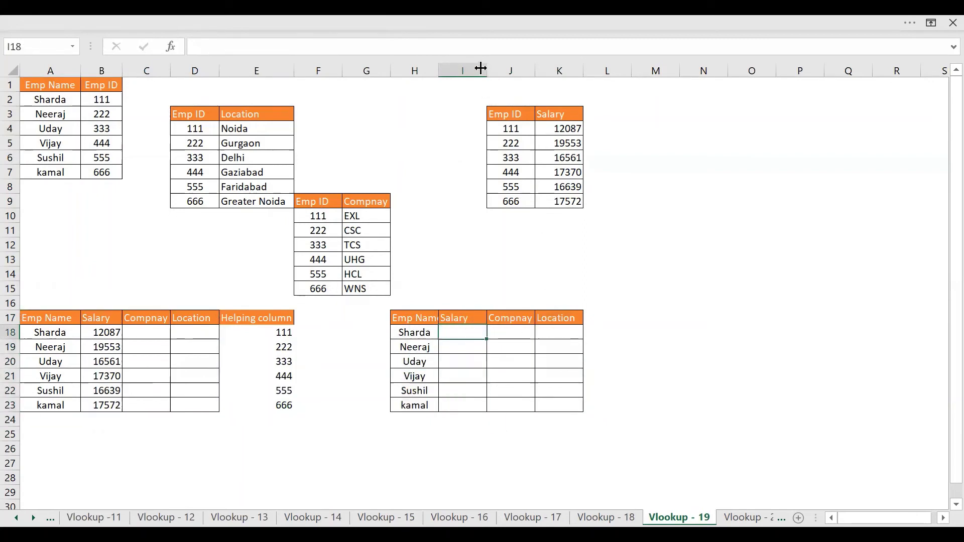
text(=)
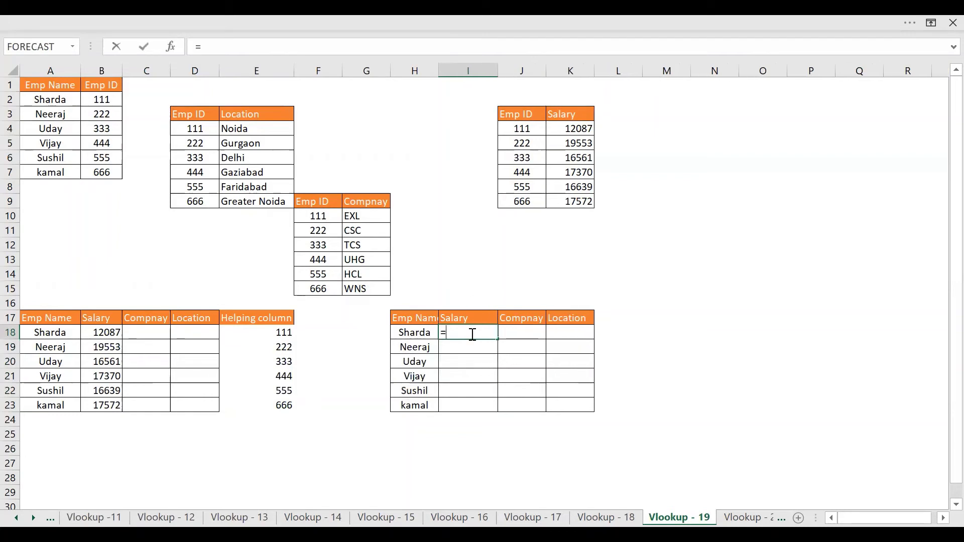
text(VLOOKUP()
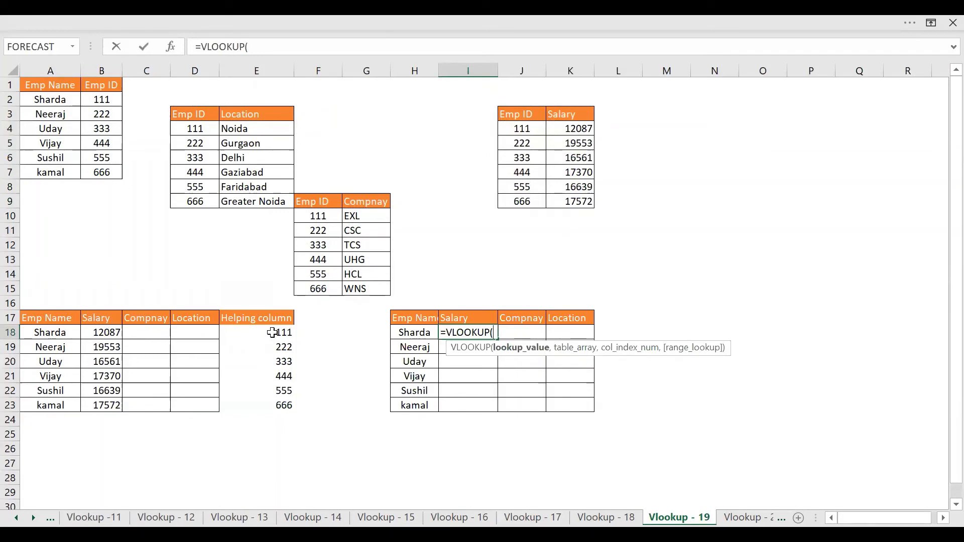
text(VLOOKUP()
click(408, 332)
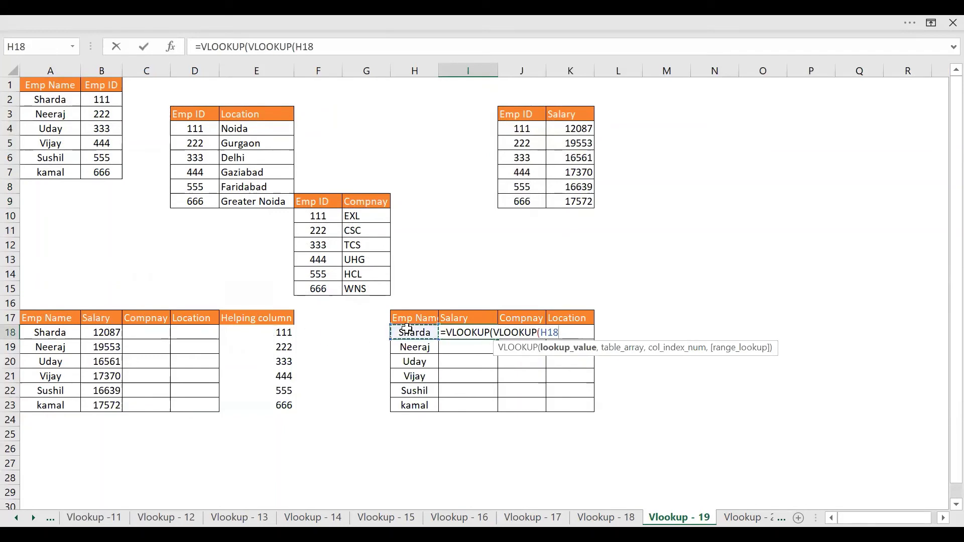
text(,)
click(66, 104)
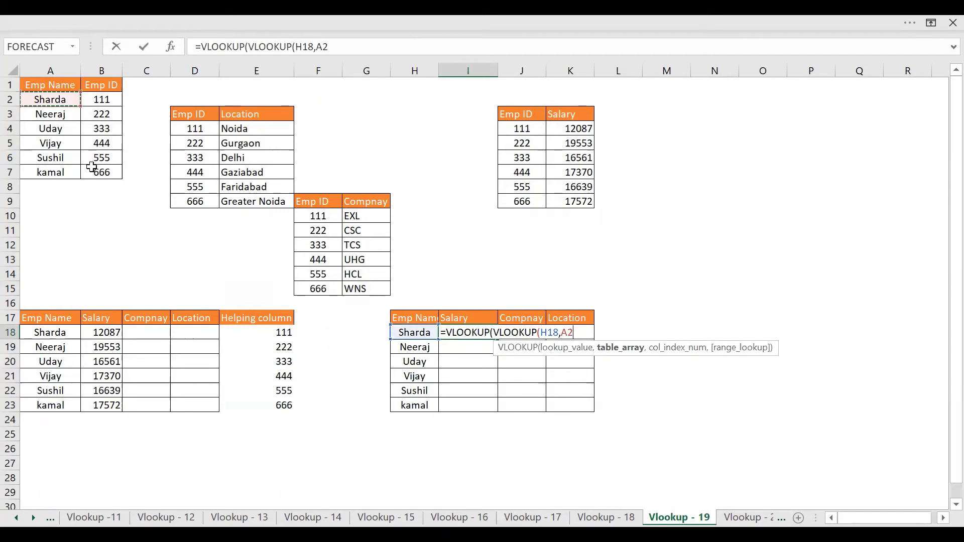
key(ctrl+shift+Down)
key(ctrl+shift+Right)
key(F4)
text(,2)
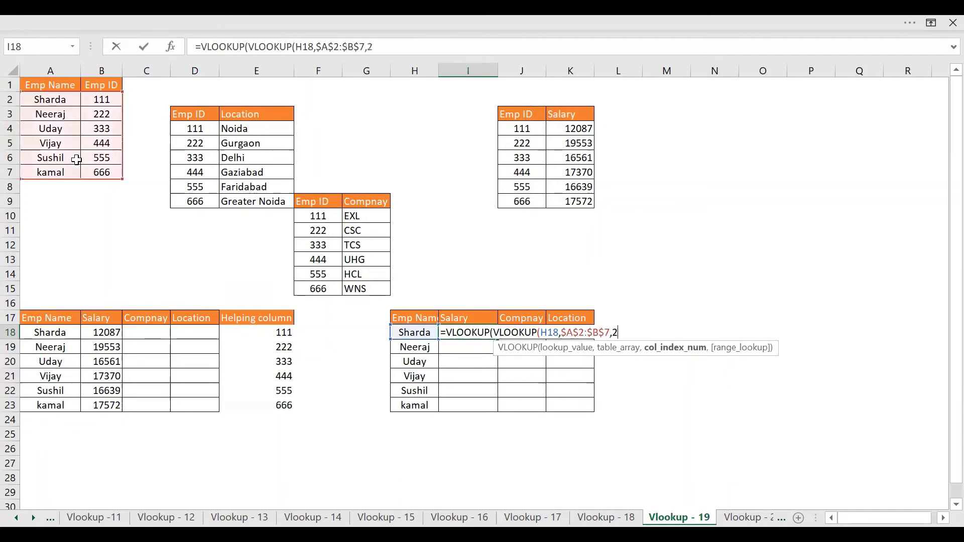
text(,0))
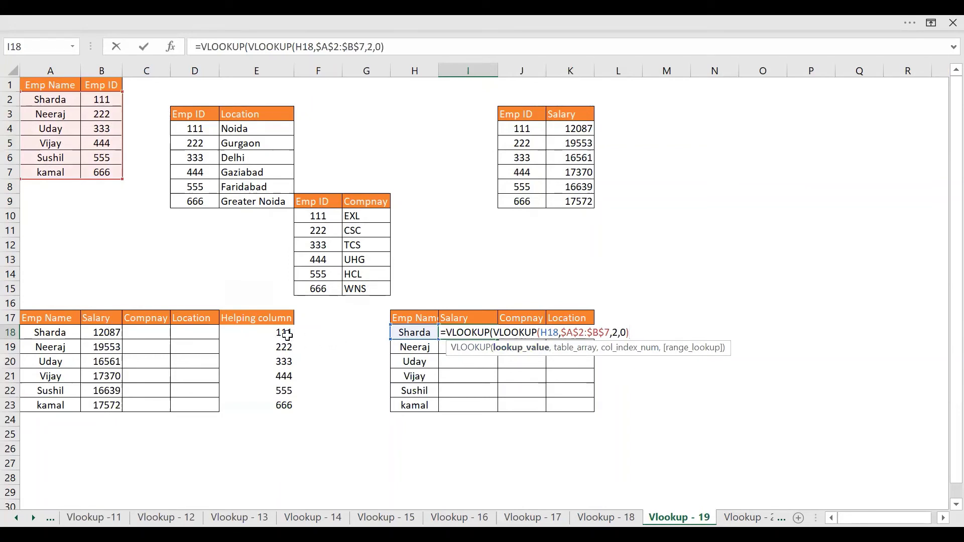
- Complete the outer VLOOKUP in I18 with table array $J$4:$K$9, column index 2 and exact match 0
text(,)
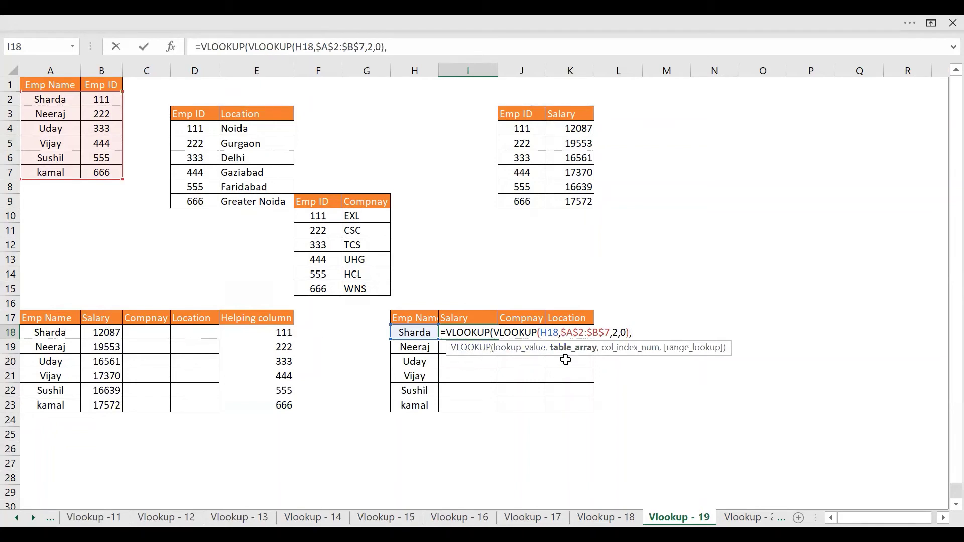
click(519, 128)
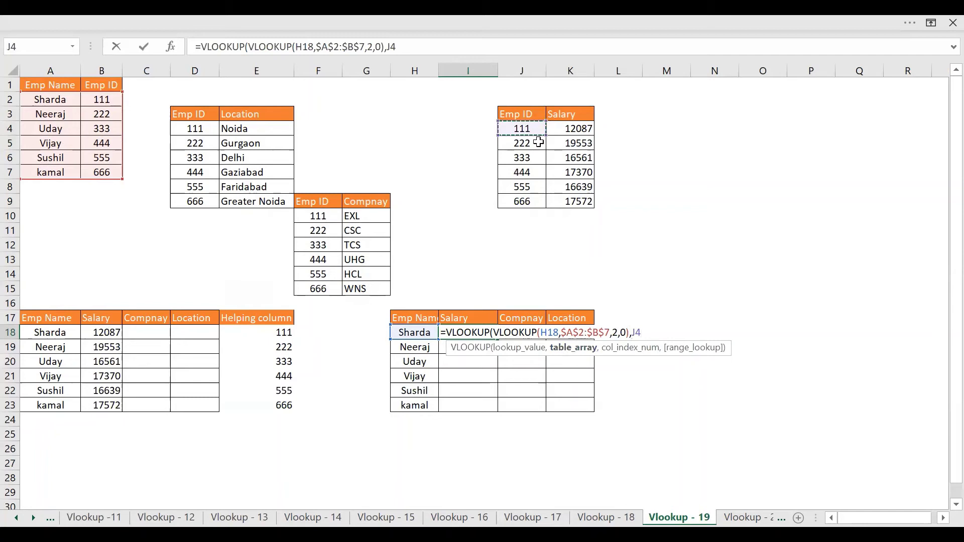
shift+click(578, 201)
key(F4)
text(,)
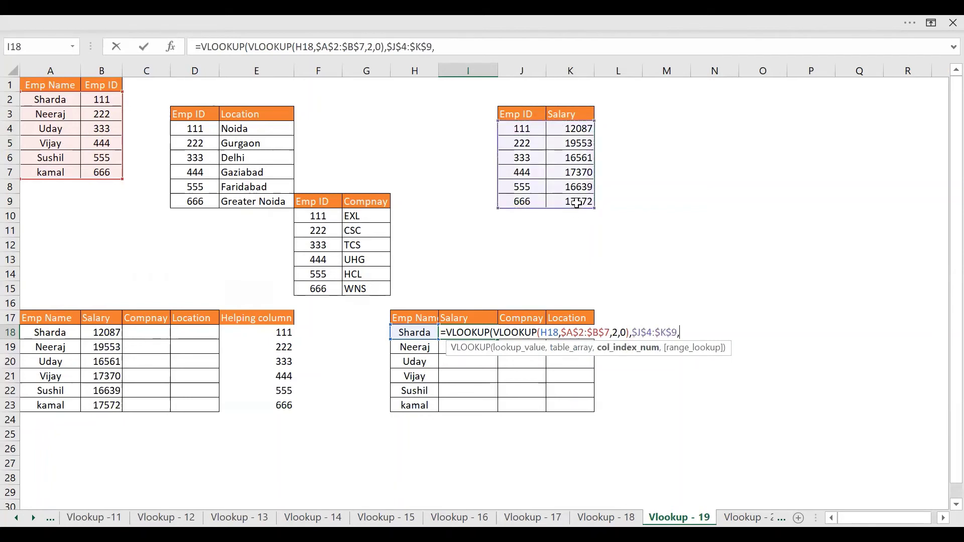
text(2,0)
key(Return)
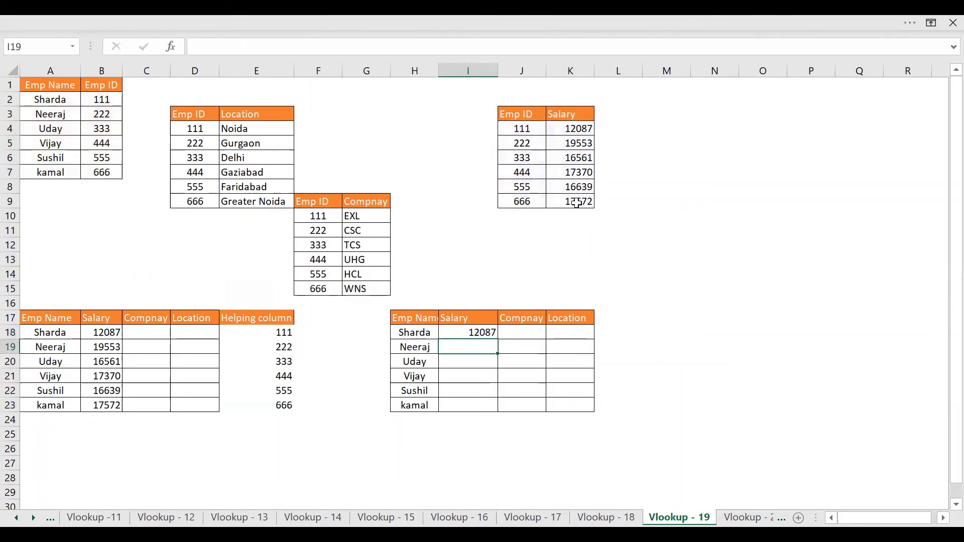
- Fill the nested salary formula from I18 down through I23
key(Left)
key(ctrl+Down)
key(Right)
key(ctrl+shift+Up)
key(ctrl+d)
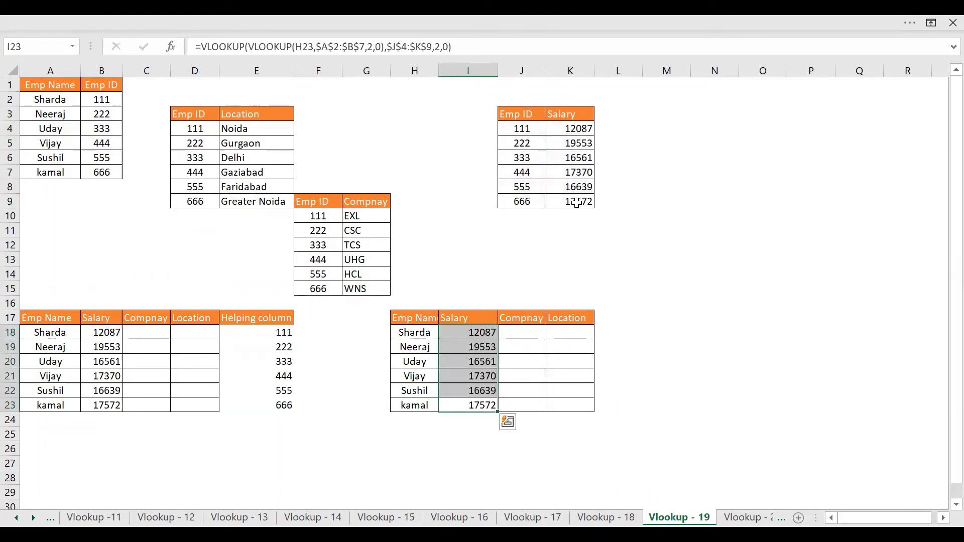
- Copy the nested salary formula text from I18 and paste it into J18 with its references unchanged
click(527, 337)
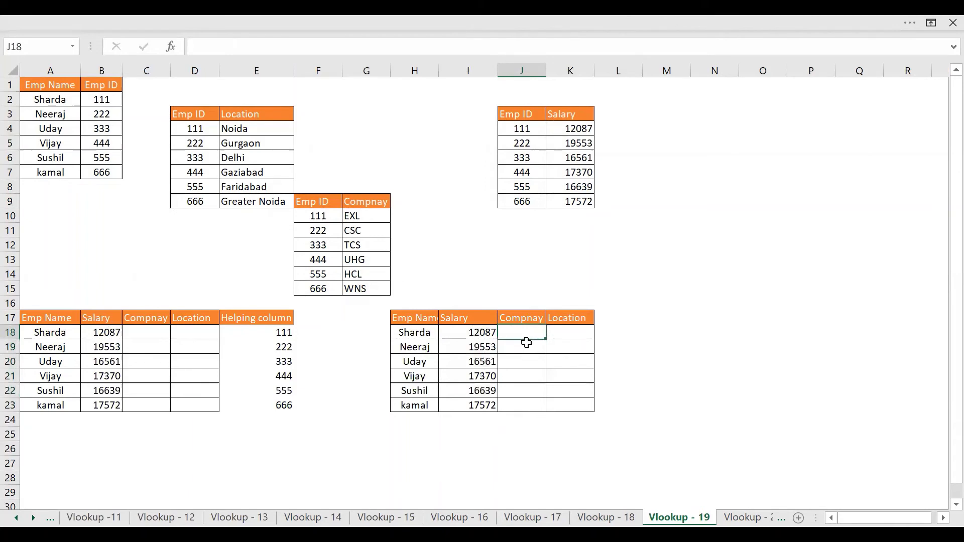
click(481, 333)
drag(482, 46, 189, 37)
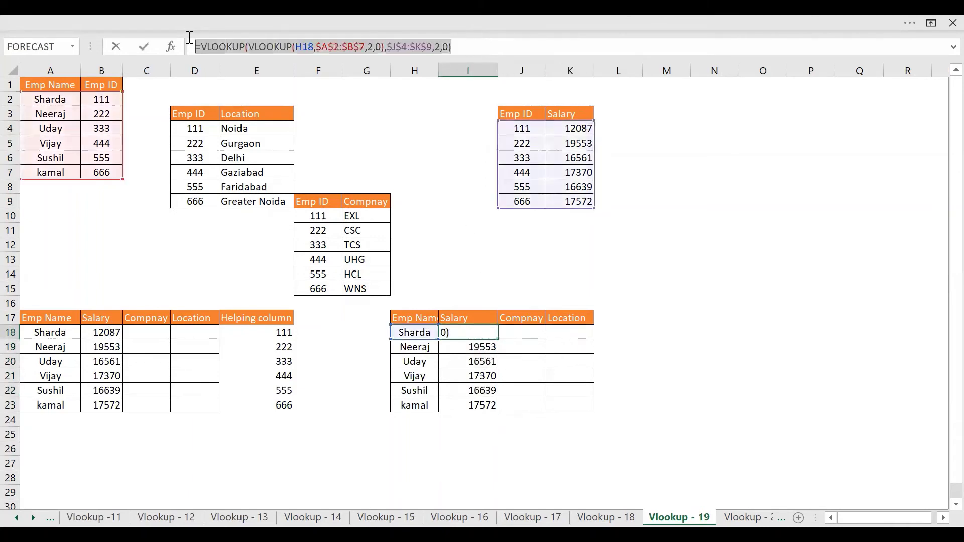
key(ctrl+c)
key(Escape)
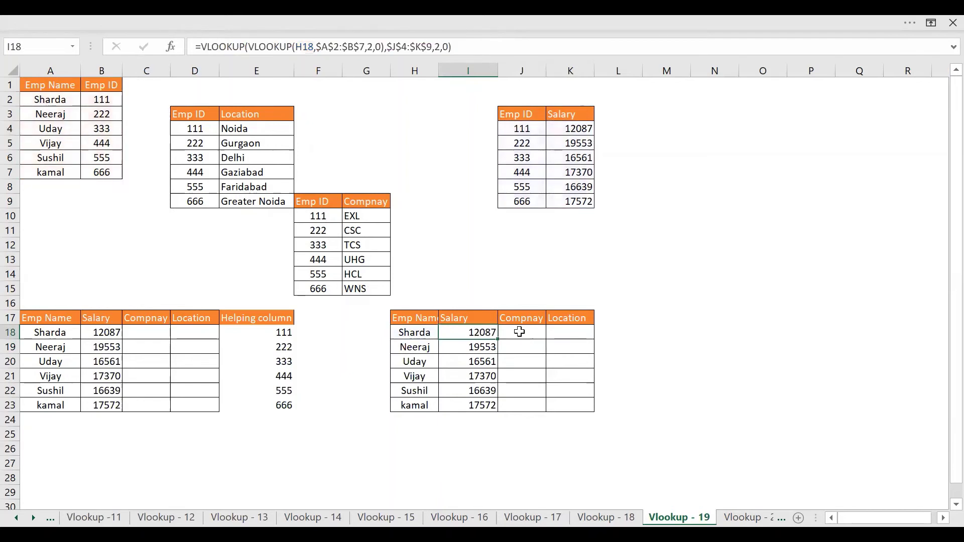
click(516, 333)
key(ctrl+v)
- Redirect the outer VLOOKUP's table array in J18 to the company table $F$10:$G$15
key(F2)
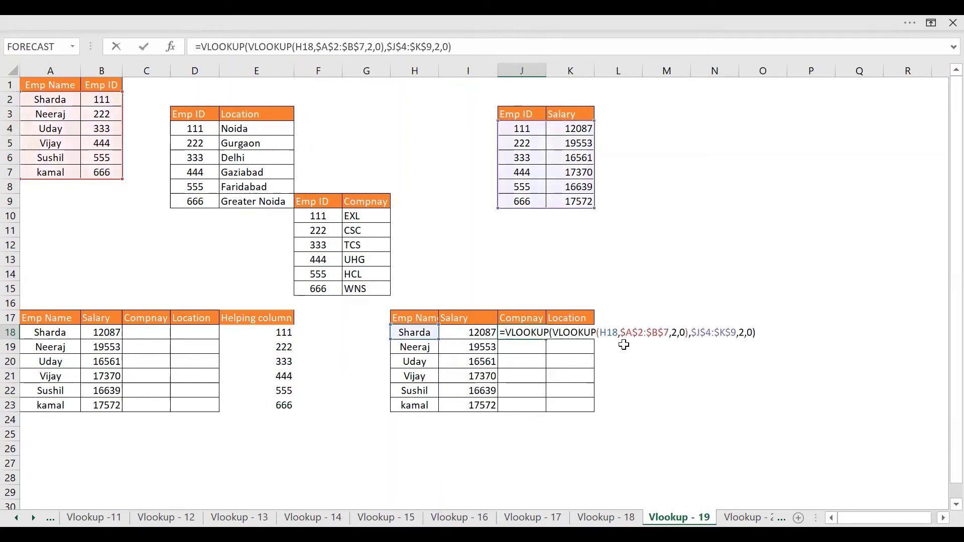
click(497, 172)
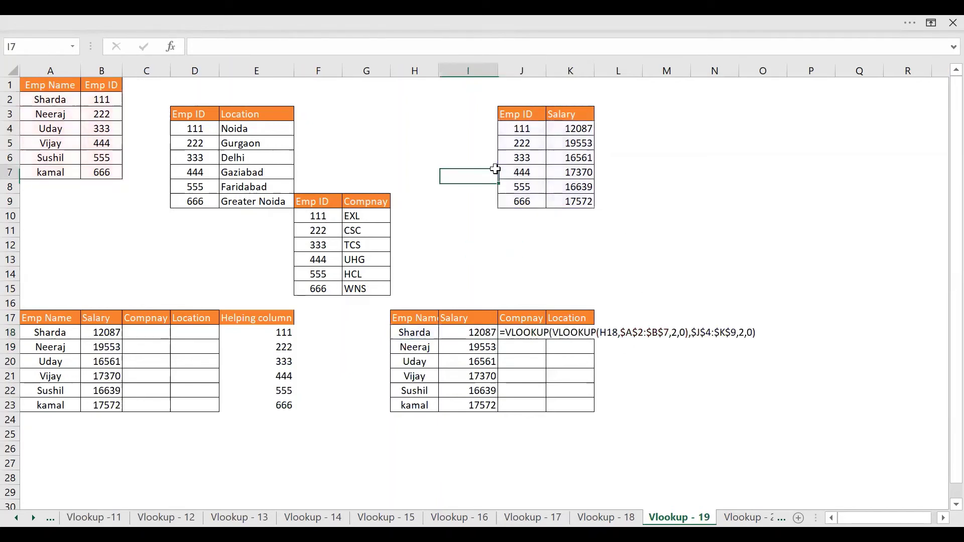
click(526, 332)
key(F2)
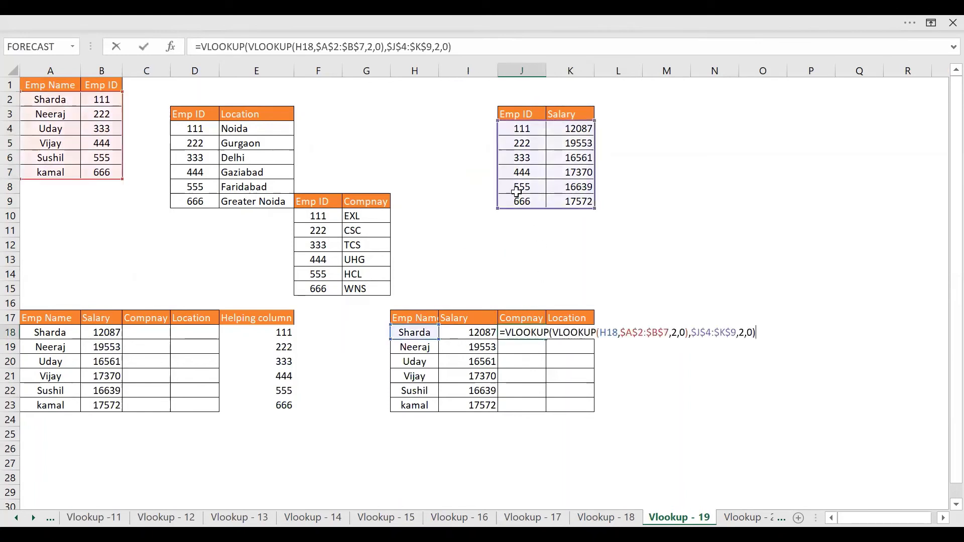
drag(498, 176, 317, 262)
key(Return)
- Fill the nested company formula from J18 down through J23
key(Left)
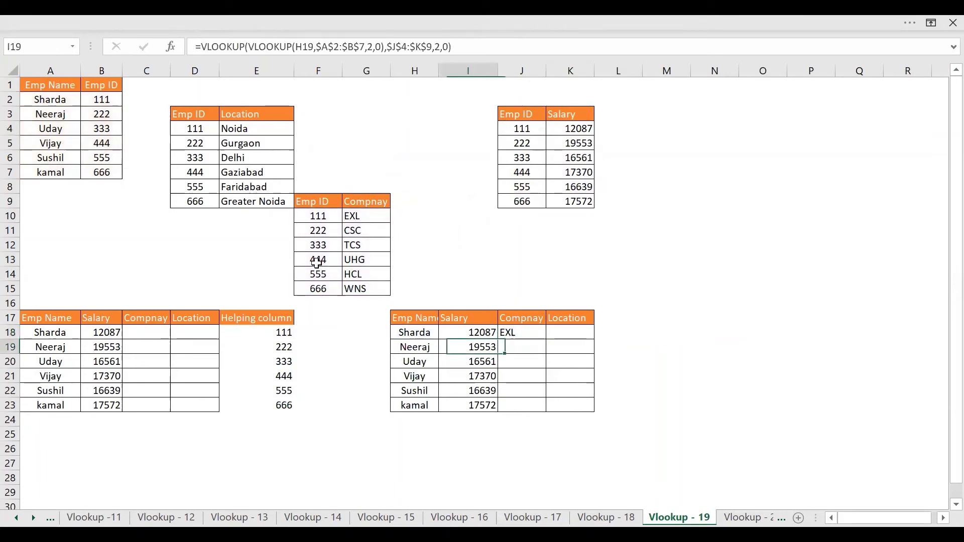
key(ctrl+Down)
key(Right)
key(ctrl+shift+Up)
key(ctrl+d)
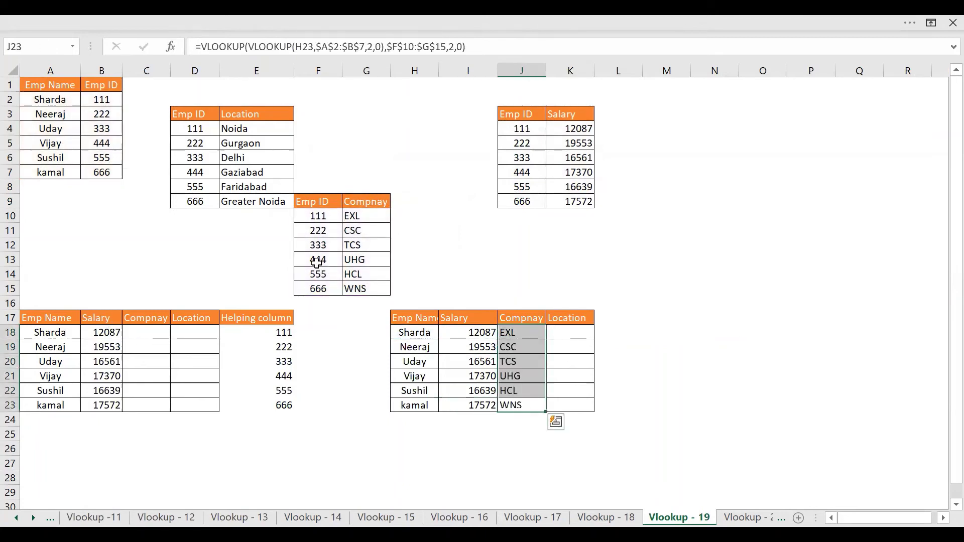
key(ctrl+q)
- Paste the copied nested salary formula text from I18 into K18 in the Location column
click(473, 337)
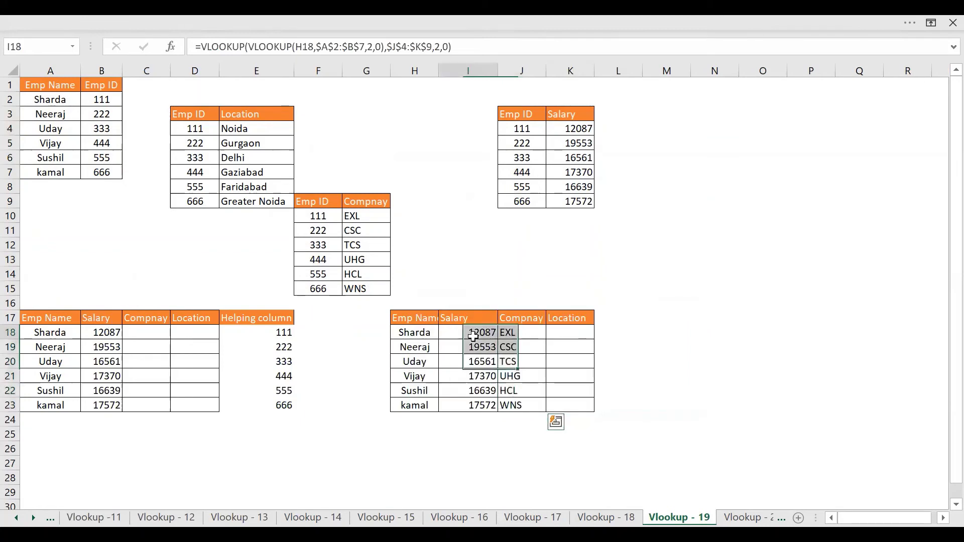
drag(465, 44, 65, 22)
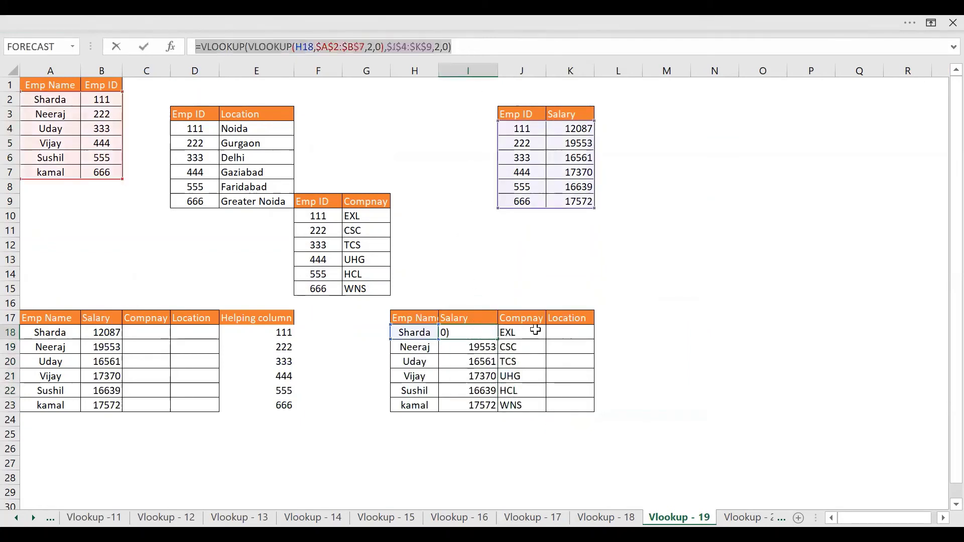
key(Escape)
click(579, 336)
key(ctrl+v)
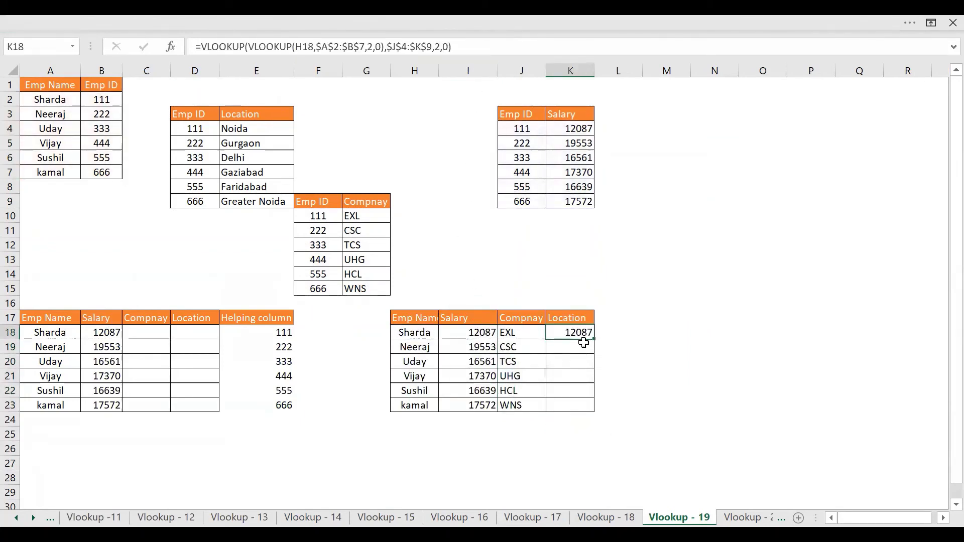
- Redirect the outer VLOOKUP's table array in K18 to the location table $D$4:$E$9
key(F2)
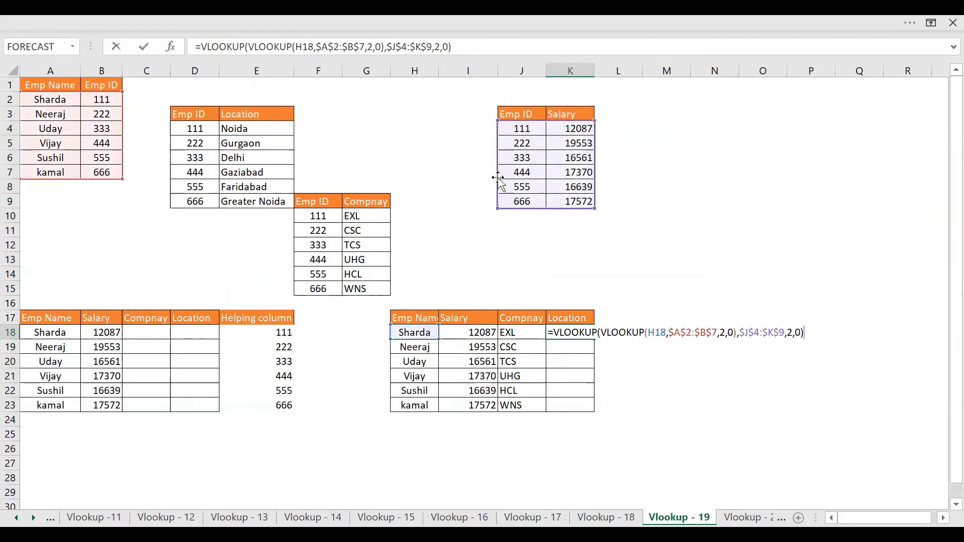
drag(494, 178, 179, 166)
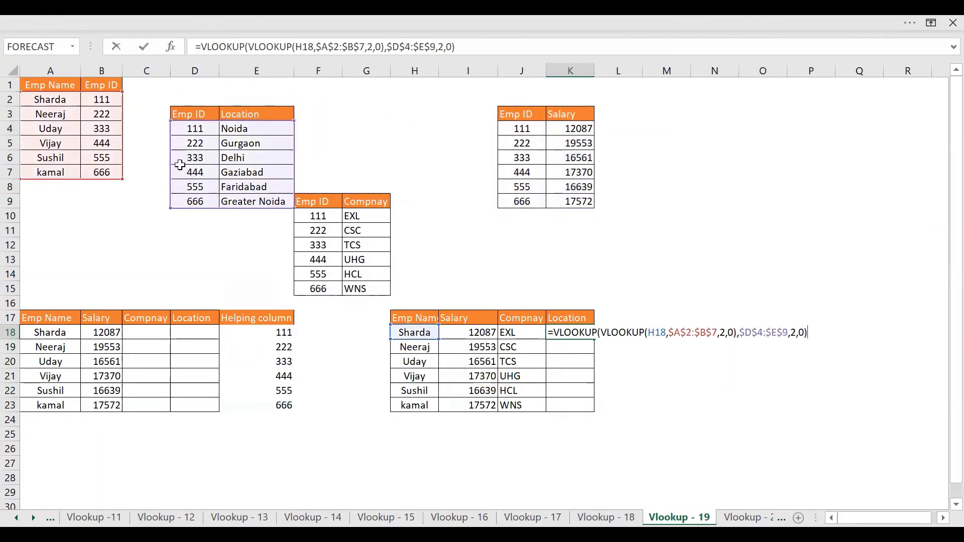
key(Return)
- Fill the nested location formula from K18 down through K23
key(Up)
key(Left)
key(ctrl+Down)
key(Right)
key(ctrl+shift+Up)
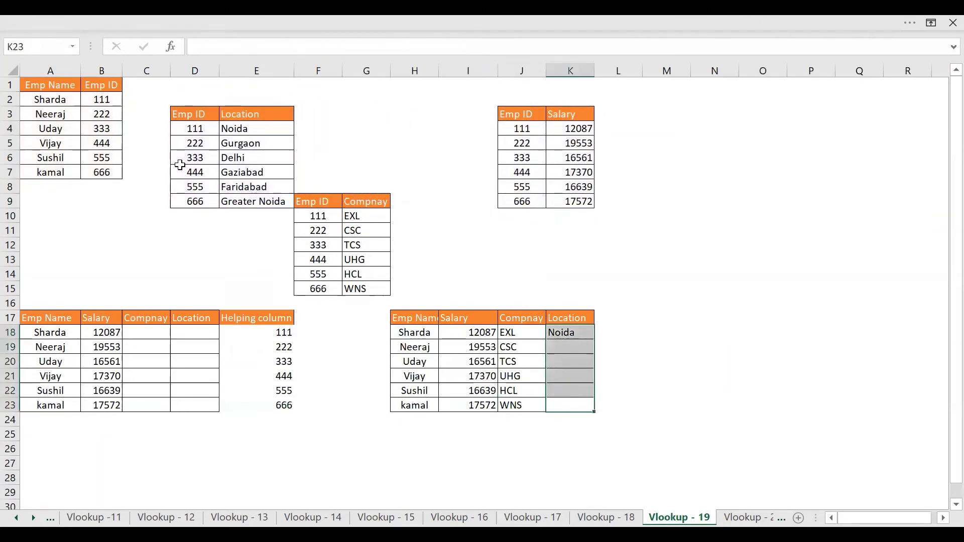
key(ctrl+d)
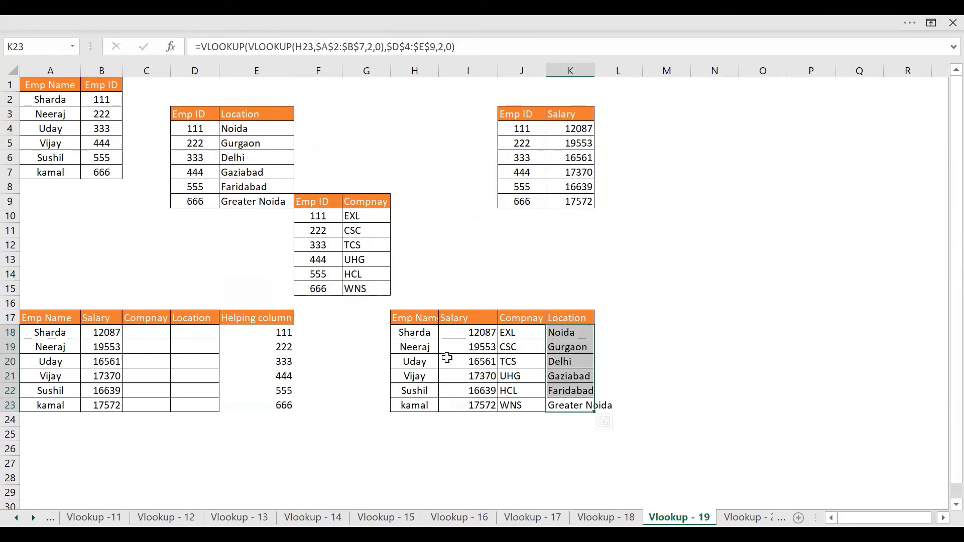
- On the Vlookup - 20 sheet, start a VLOOKUP in G4 with F4 as the lookup value
click(533, 333)
key(ctrl+Page_Down)
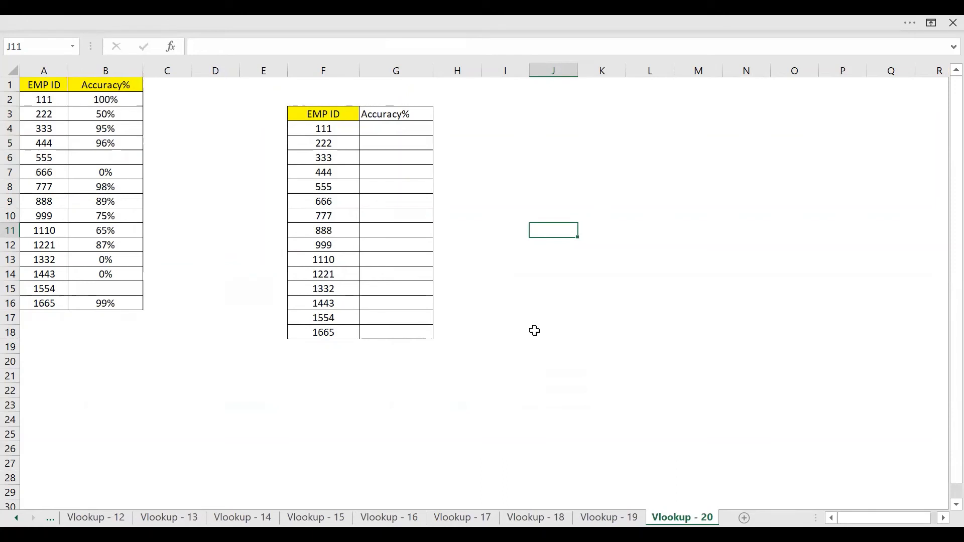
click(387, 127)
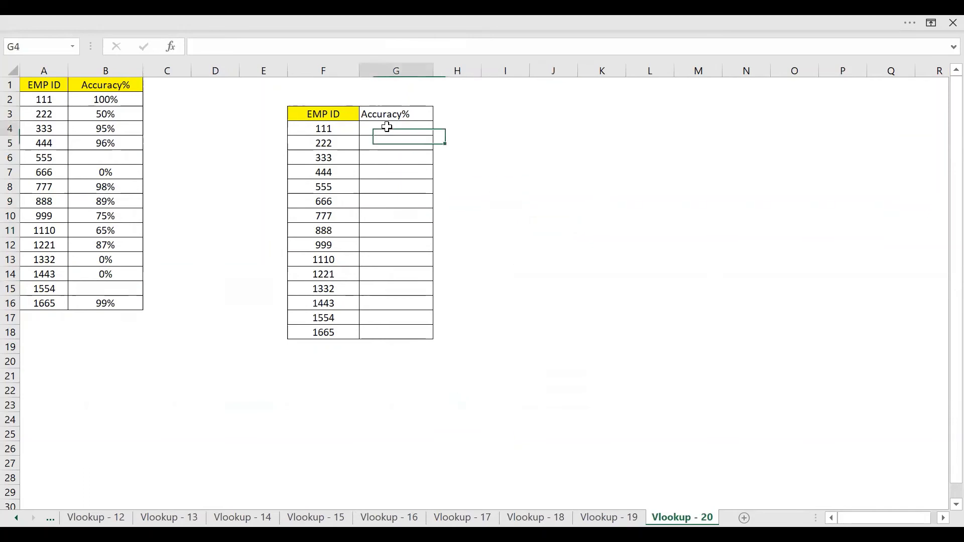
drag(344, 129, 327, 304)
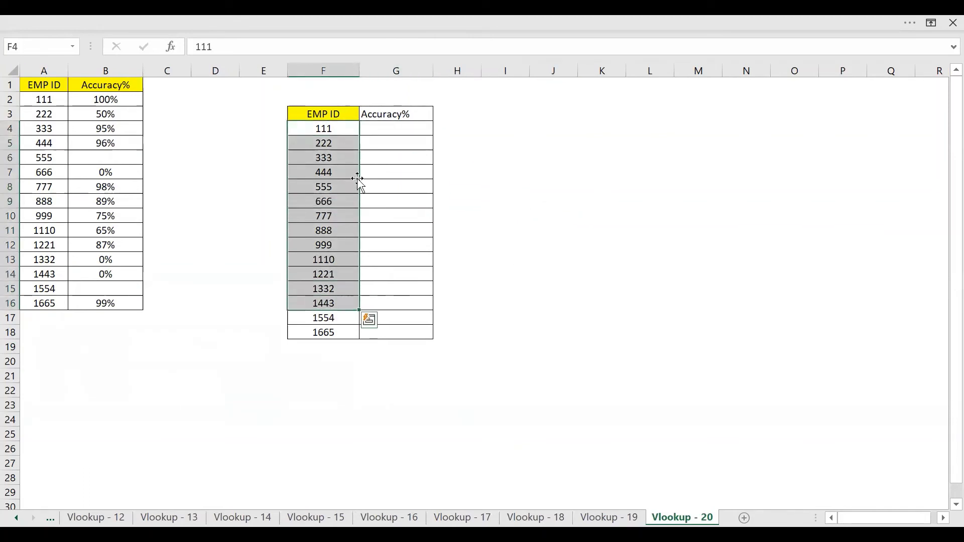
click(388, 129)
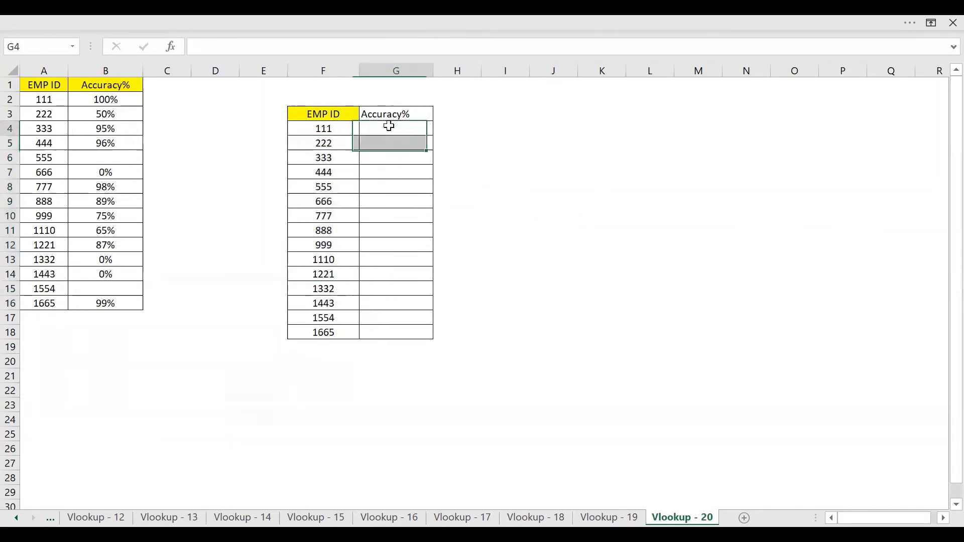
text(=)
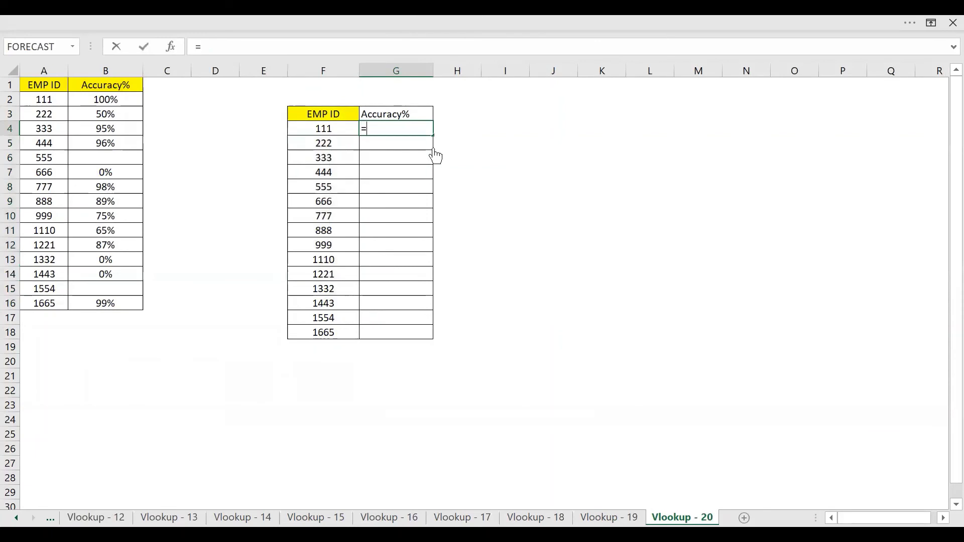
text(VLOOKUP()
key(Left)
text(,)
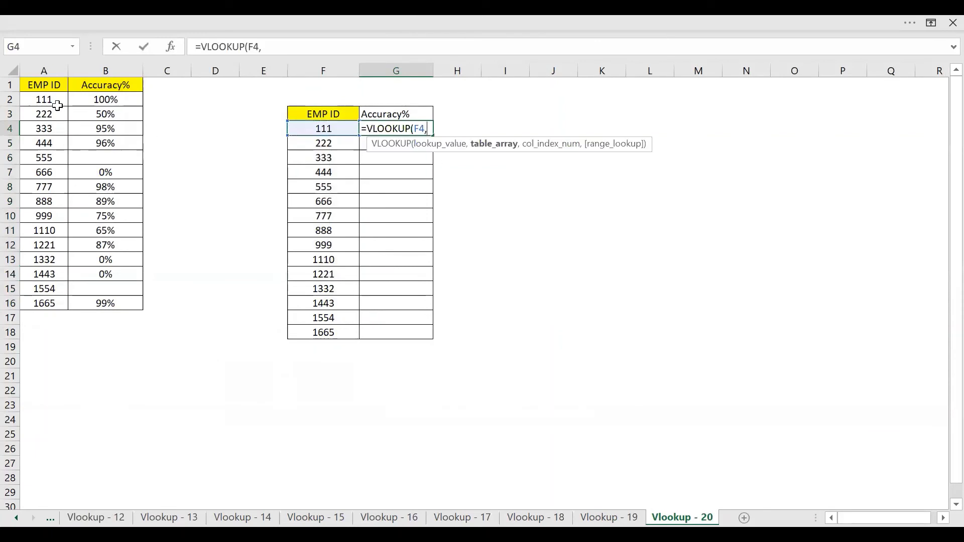
- Complete the VLOOKUP in G4 with table array $A$2:$B$16, column index 2 and exact match 0
click(53, 102)
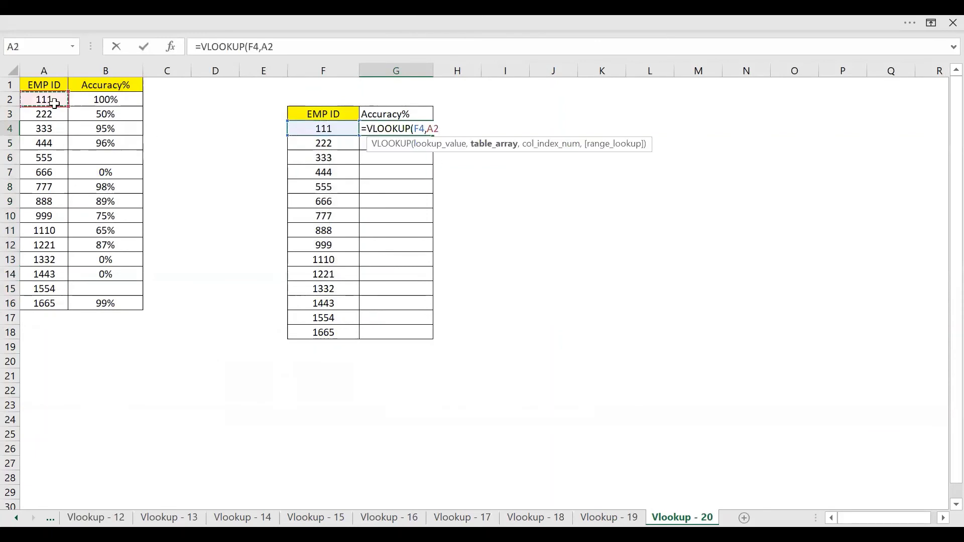
key(ctrl+shift+Down)
key(shift+Right)
key(F4)
text(,2)
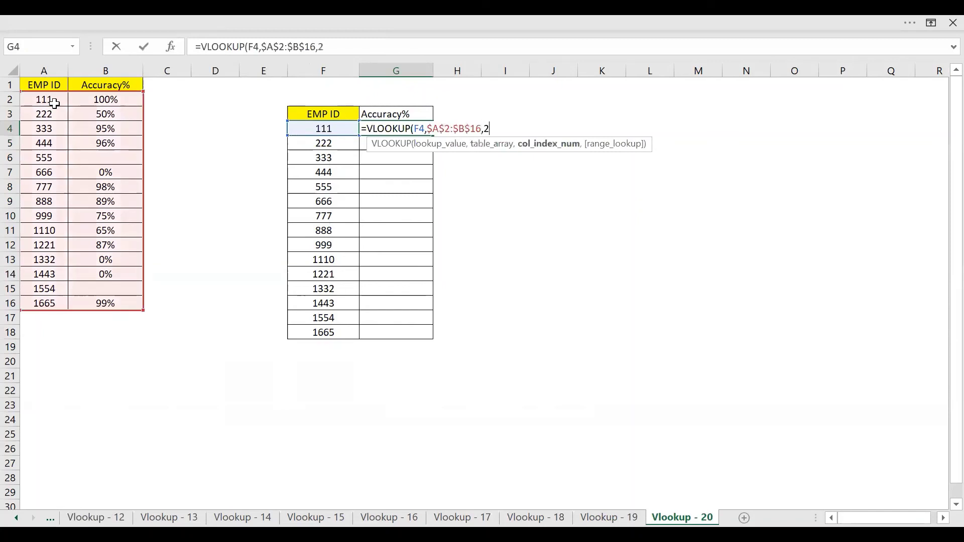
text(,0))
key(Return)
- Fill the accuracy formula from G4 down through G18 and format the range as percentages
key(Left)
key(ctrl+Down)
key(Right)
key(ctrl+shift+Up)
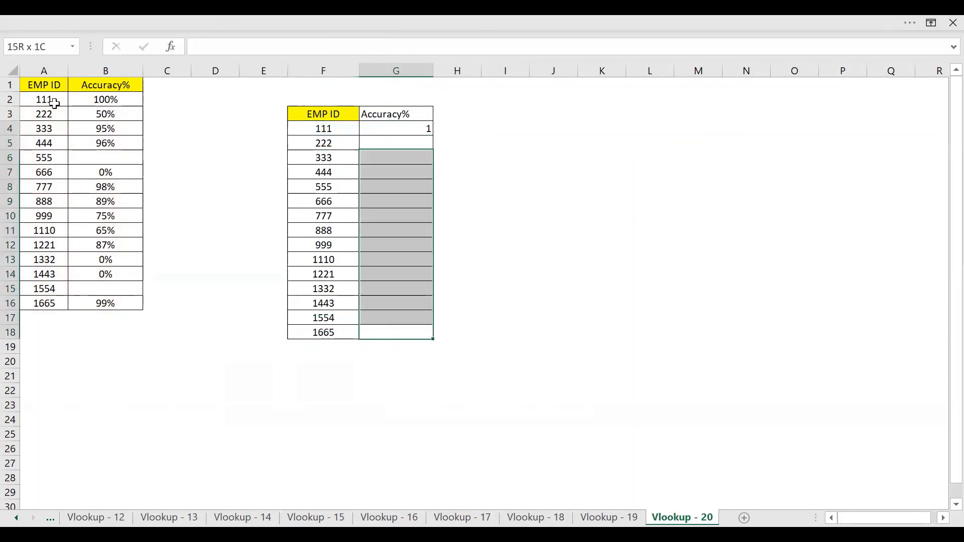
key(ctrl+d)
key(ctrl+shift+5)
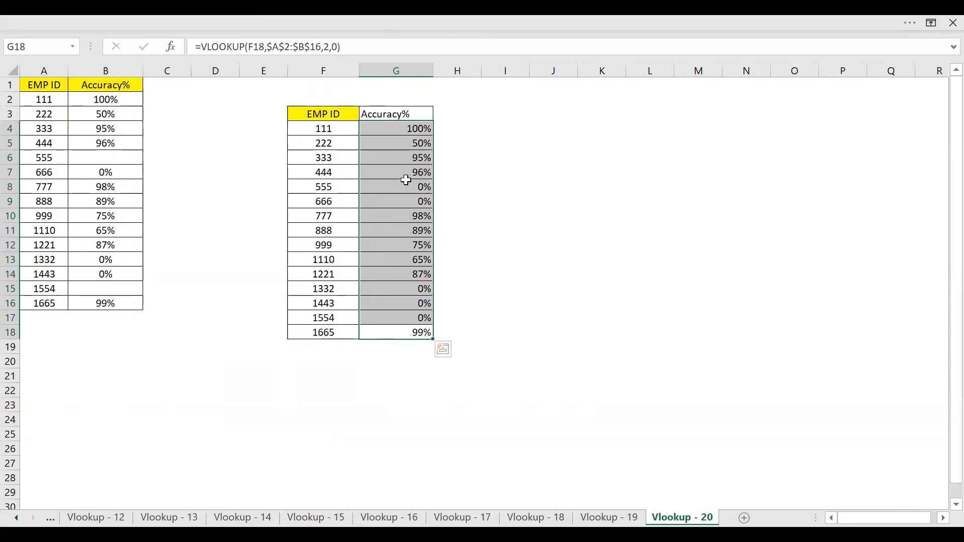
- Compare the source accuracy entry for EMP ID 555 in B6 with its VLOOKUP result in G8
click(494, 152)
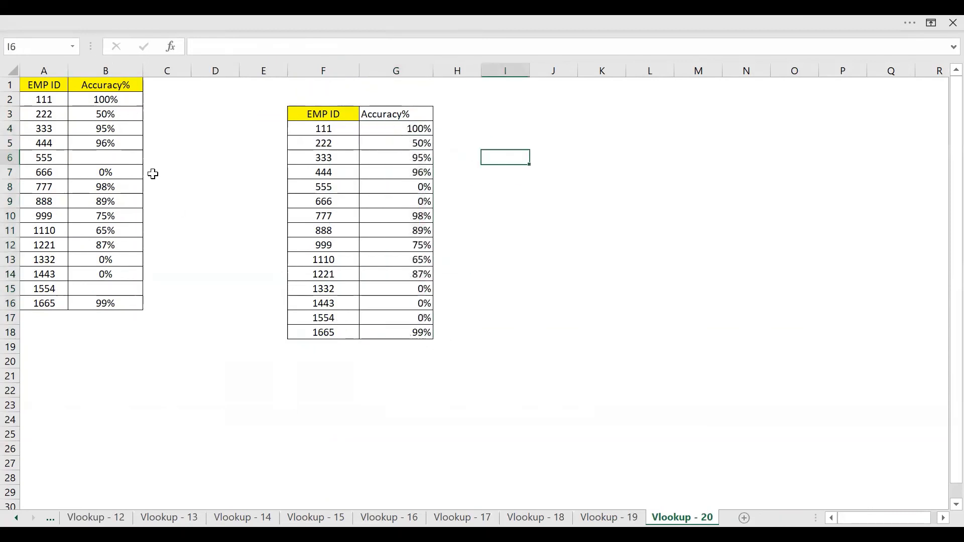
click(54, 157)
drag(93, 162, 97, 160)
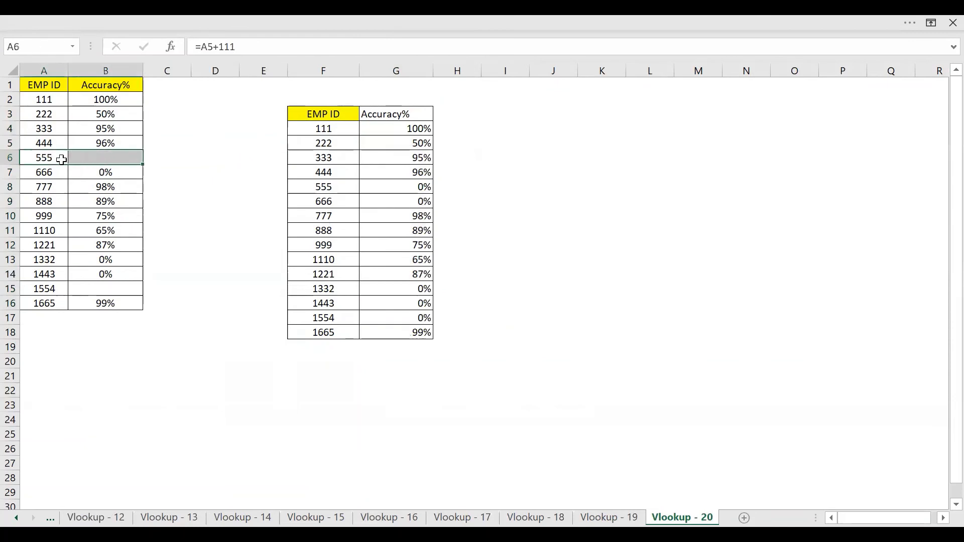
click(92, 157)
drag(312, 188, 397, 186)
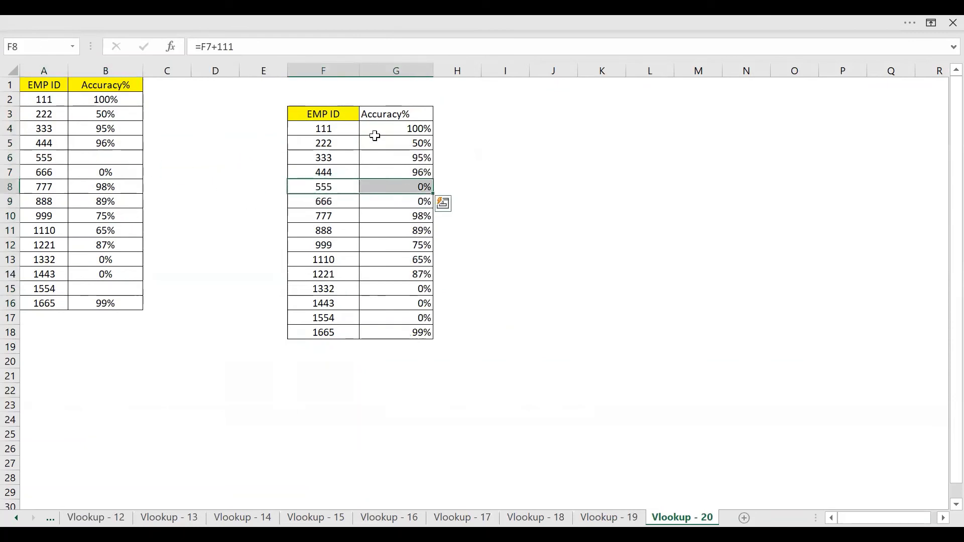
click(394, 186)
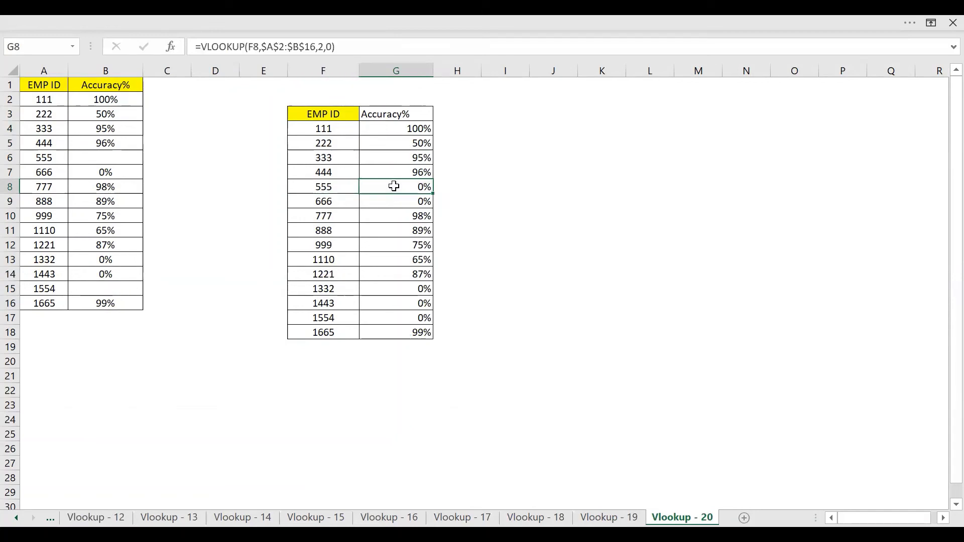
click(75, 158)
drag(57, 158, 95, 158)
click(98, 158)
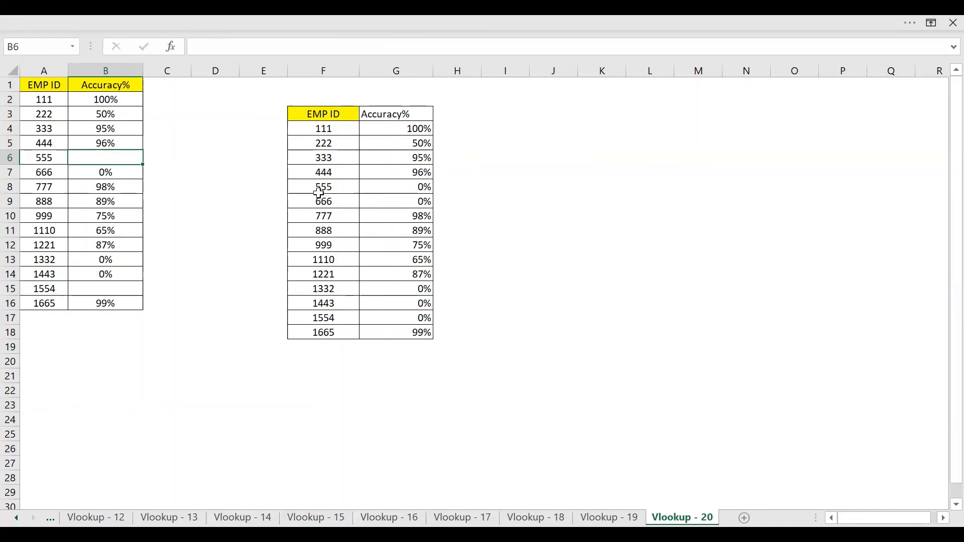
drag(324, 188, 405, 188)
click(405, 189)
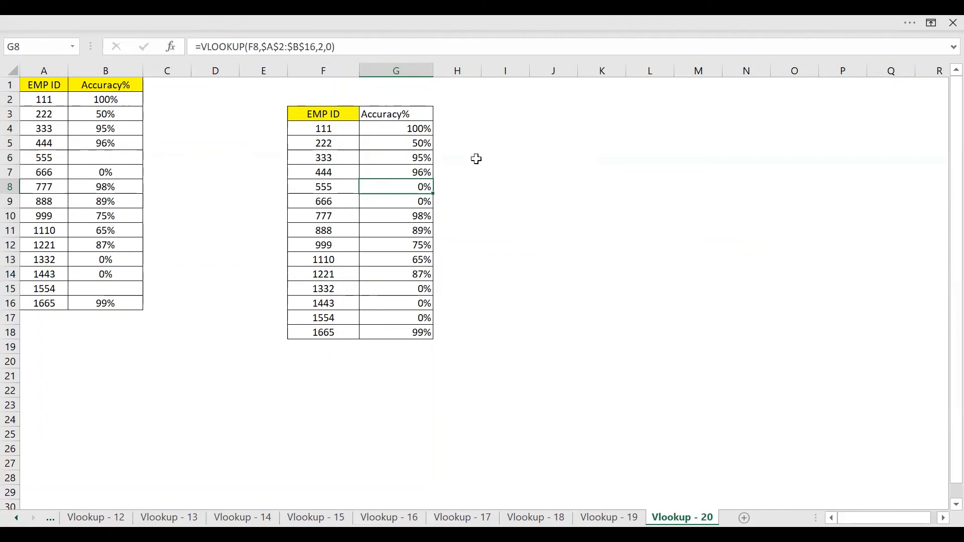
- Wrap G4's VLOOKUP in an IF that tests whether it equals "" and returns "" when true
click(393, 128)
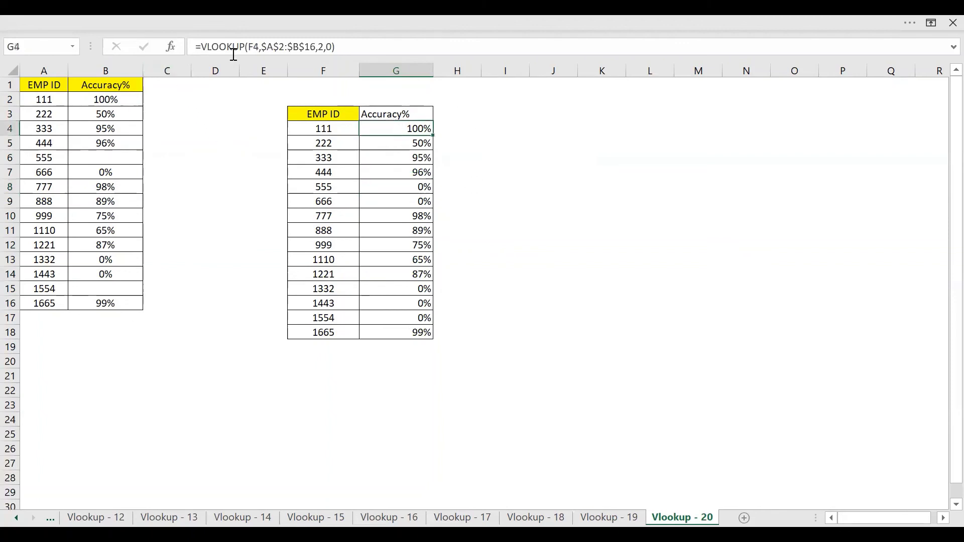
click(203, 47)
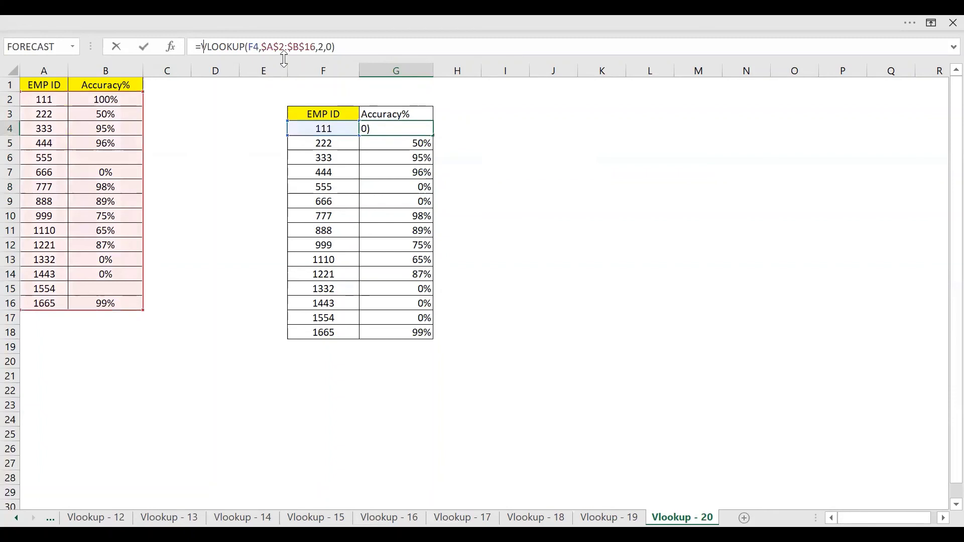
text(IF()
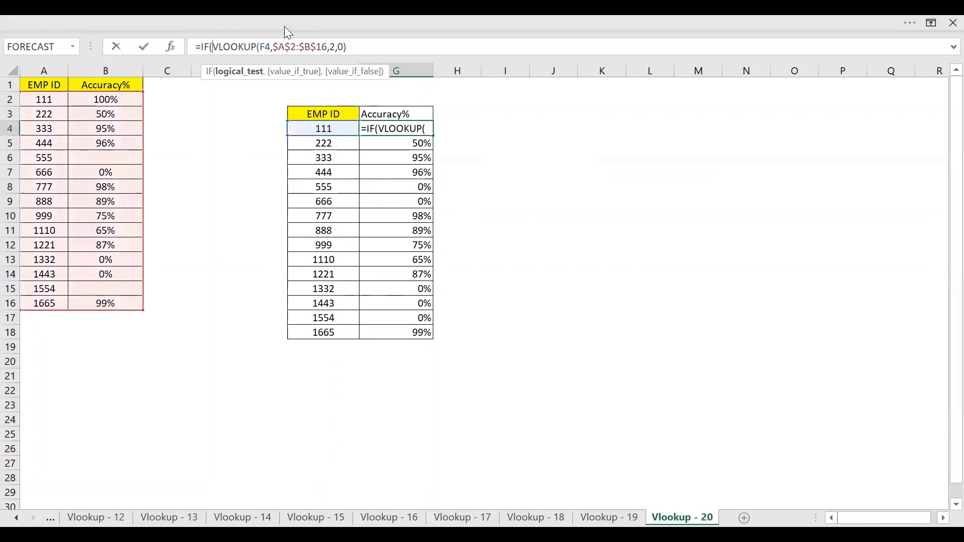
click(361, 47)
text(="")
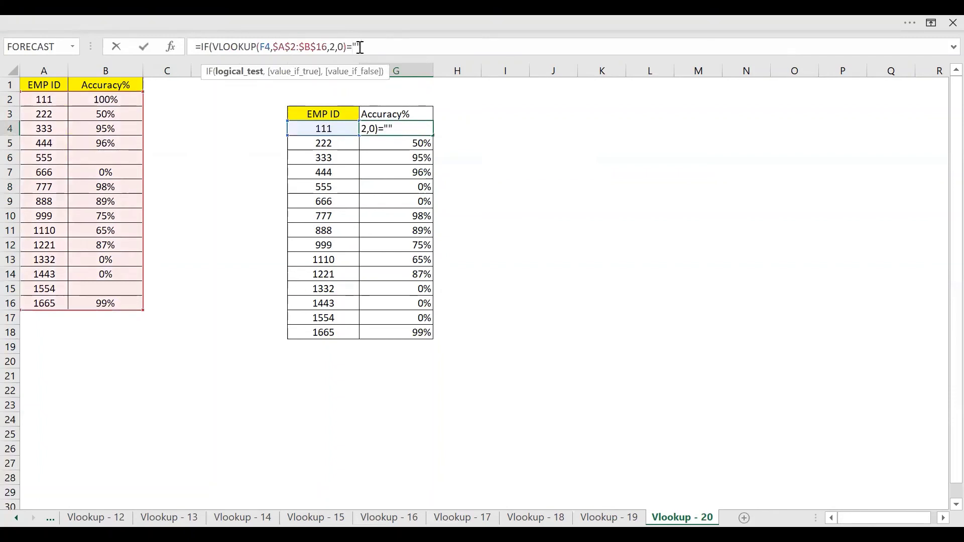
text(,"",)
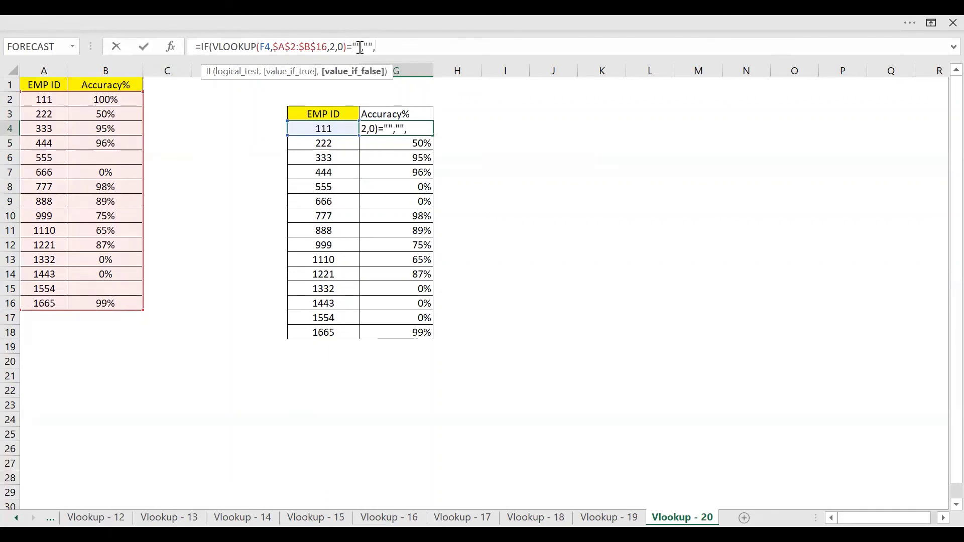
- Complete the IF in G4 with VLOOKUP(F4,$A$2:$B$16,2,0) as the value if false
text(VLOOKUP()
click(327, 127)
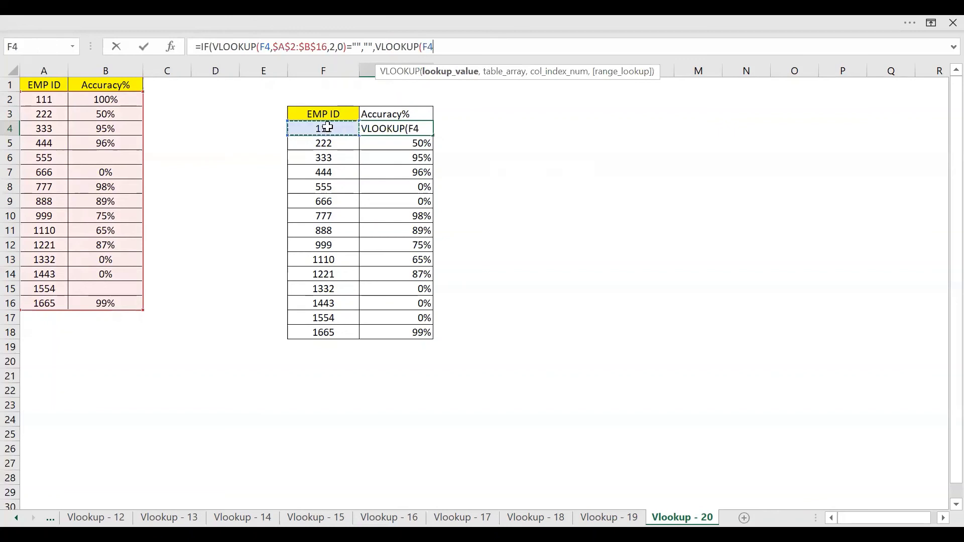
text(,)
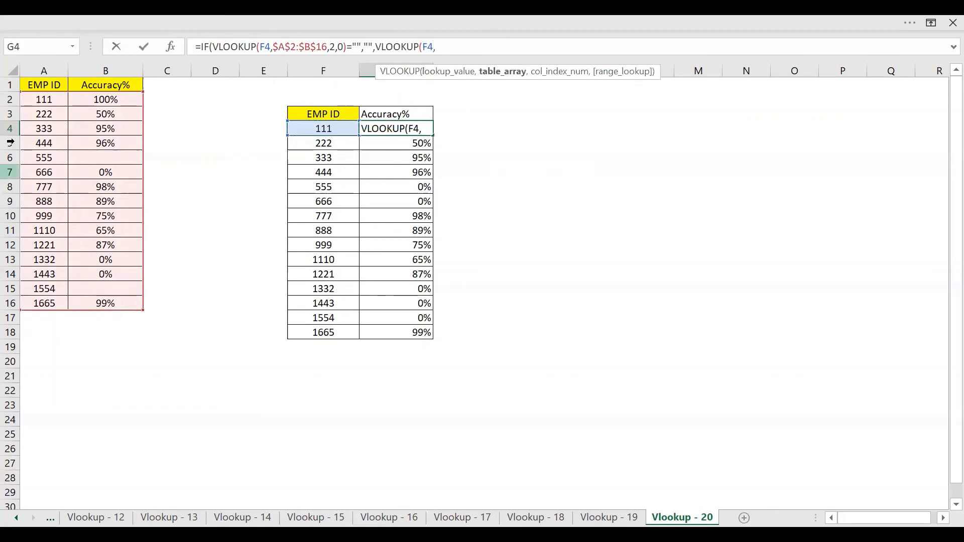
click(42, 102)
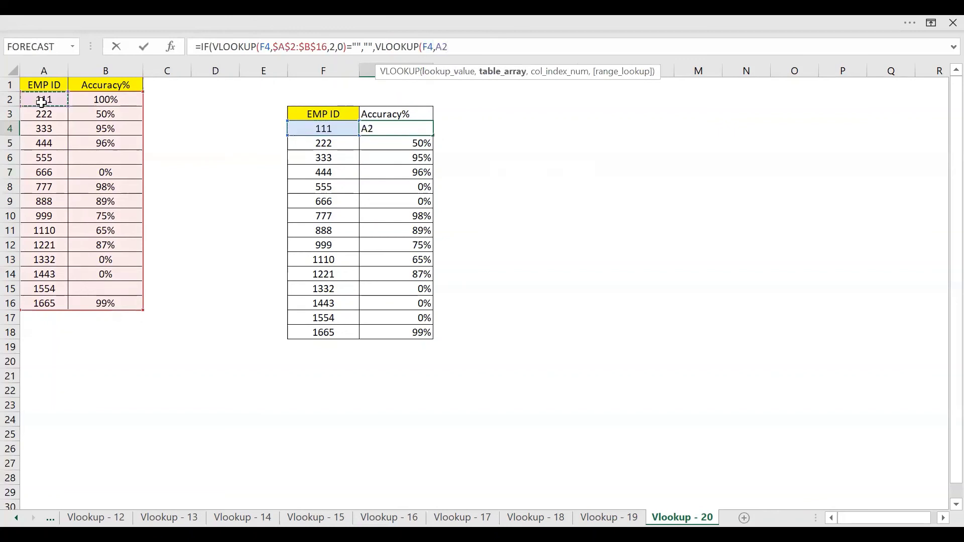
key(ctrl+shift+Right)
key(ctrl+shift+Down)
key(F4)
text(,2)
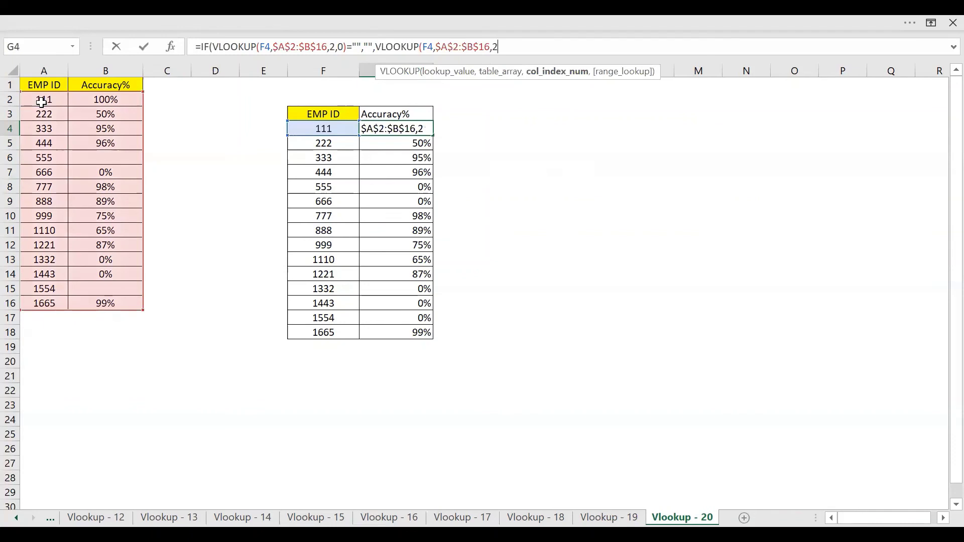
text(,0)))
key(ctrl+Return)
- Copy the G4 formula down through G5:G18 and check the results for EMP IDs 555 and 1665
key(ctrl+c)
key(Down)
key(ctrl+shift+Down)
key(ctrl+v)
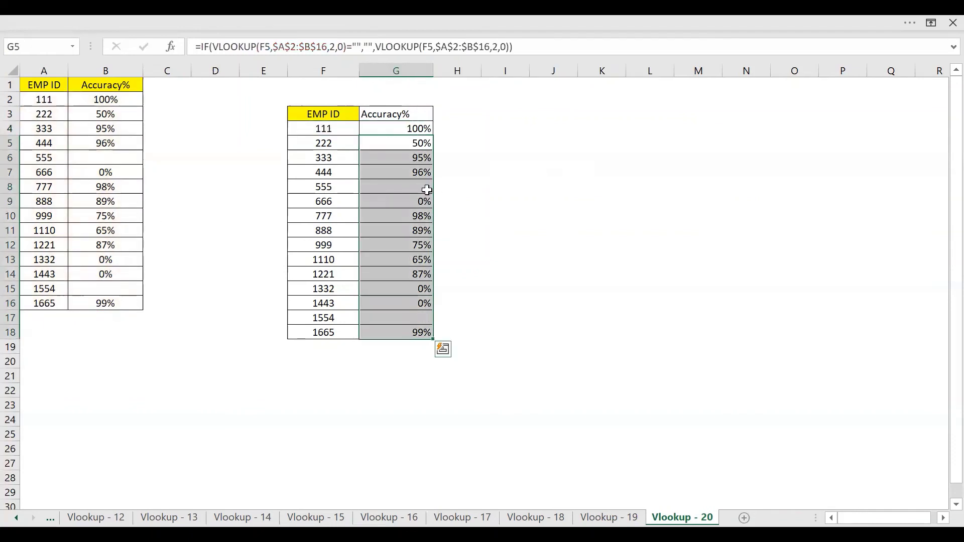
click(427, 189)
click(414, 329)
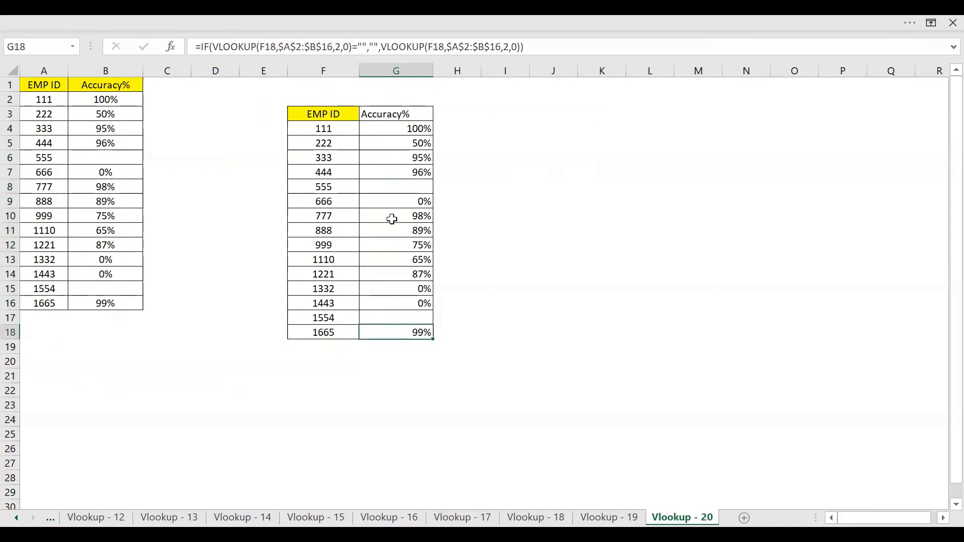